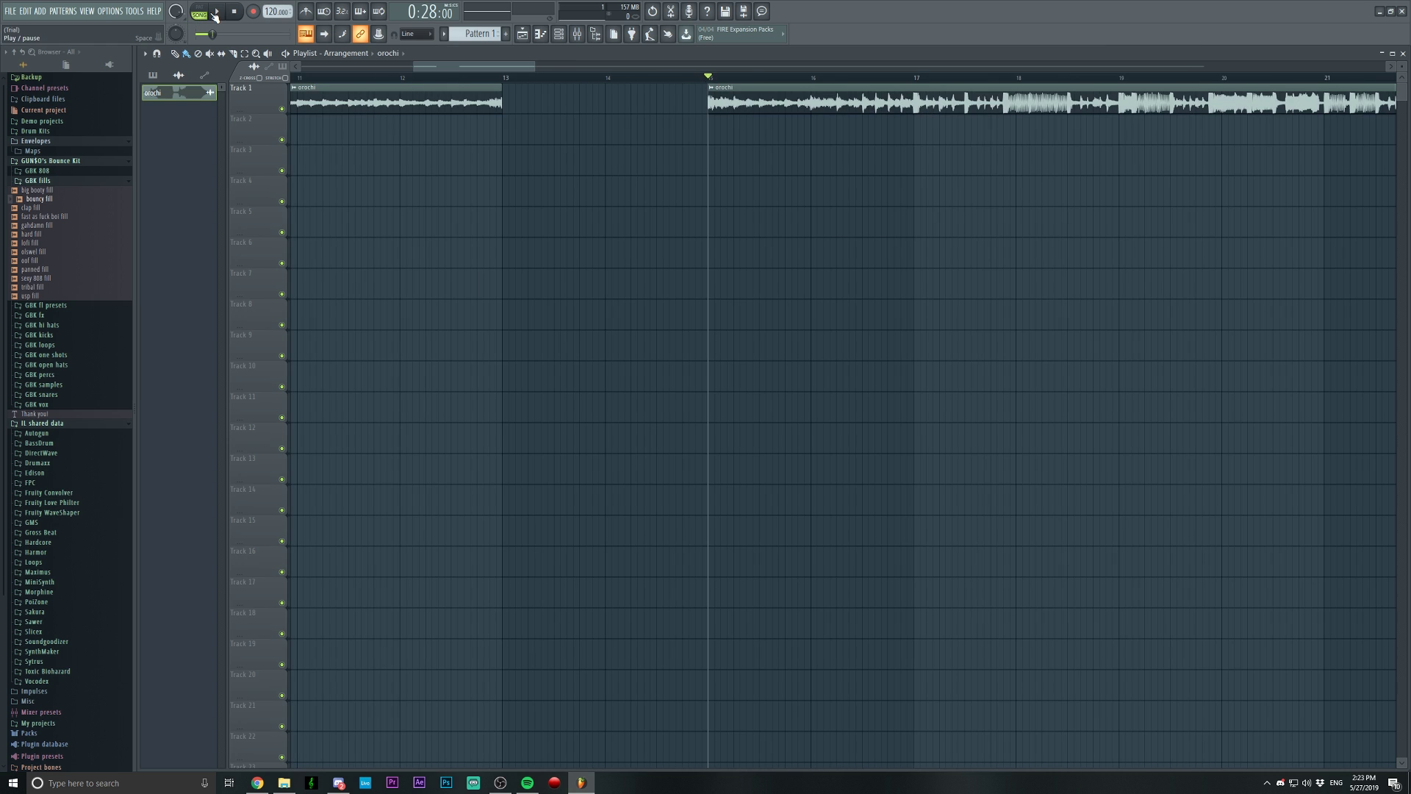
Play the orochi arrangement around the transition into bar 13 to hear where a drum fill fits.
click(710, 77)
key(space)
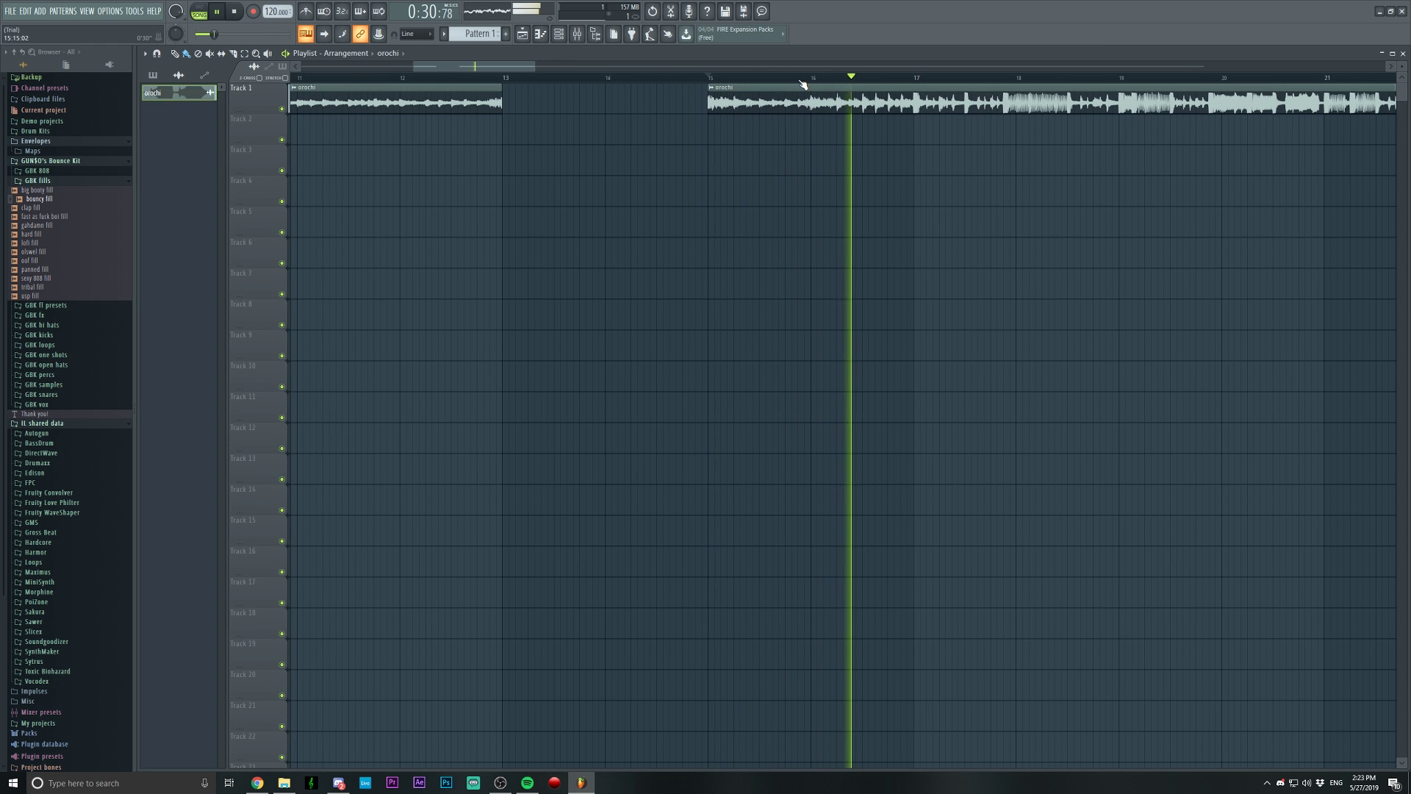
click(226, 13)
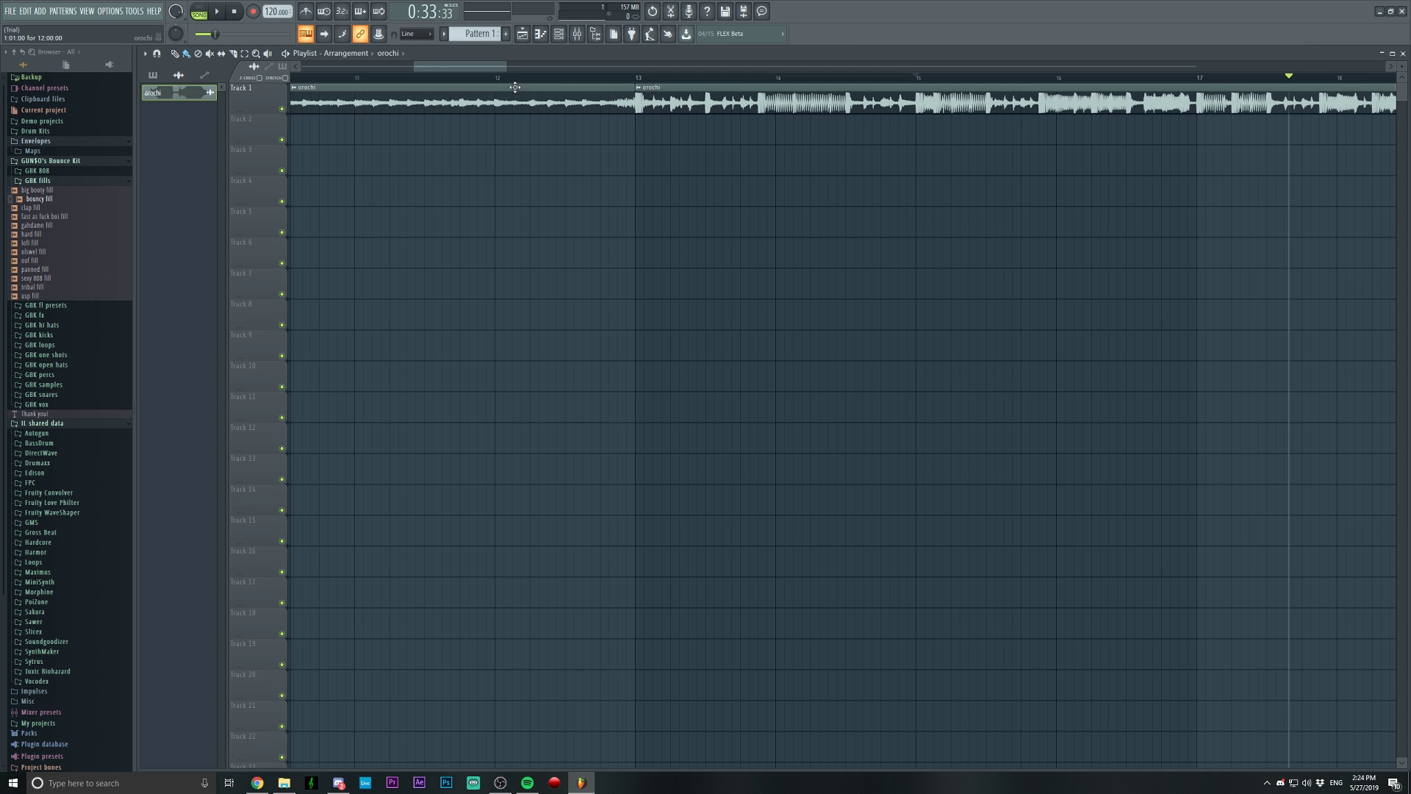
click(495, 76)
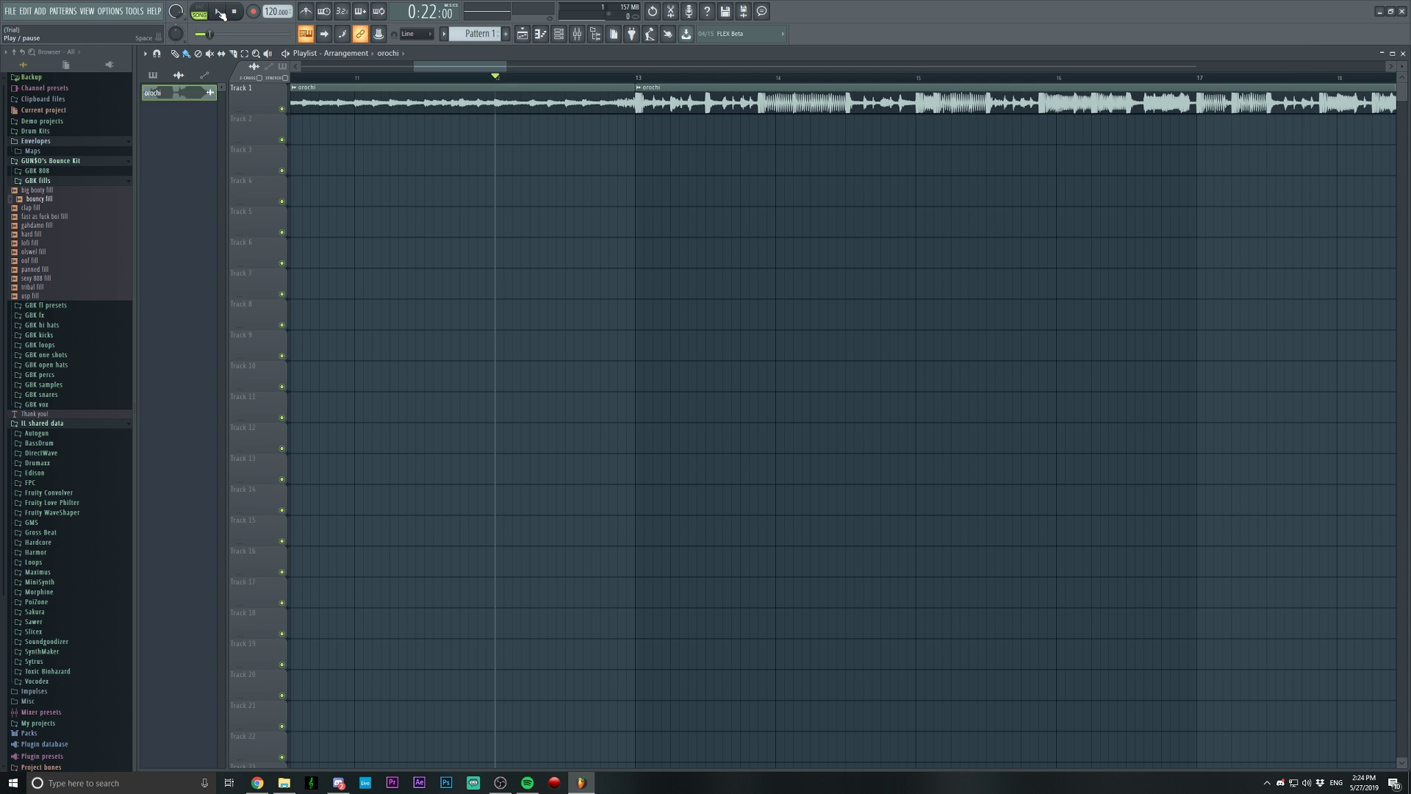
click(219, 11)
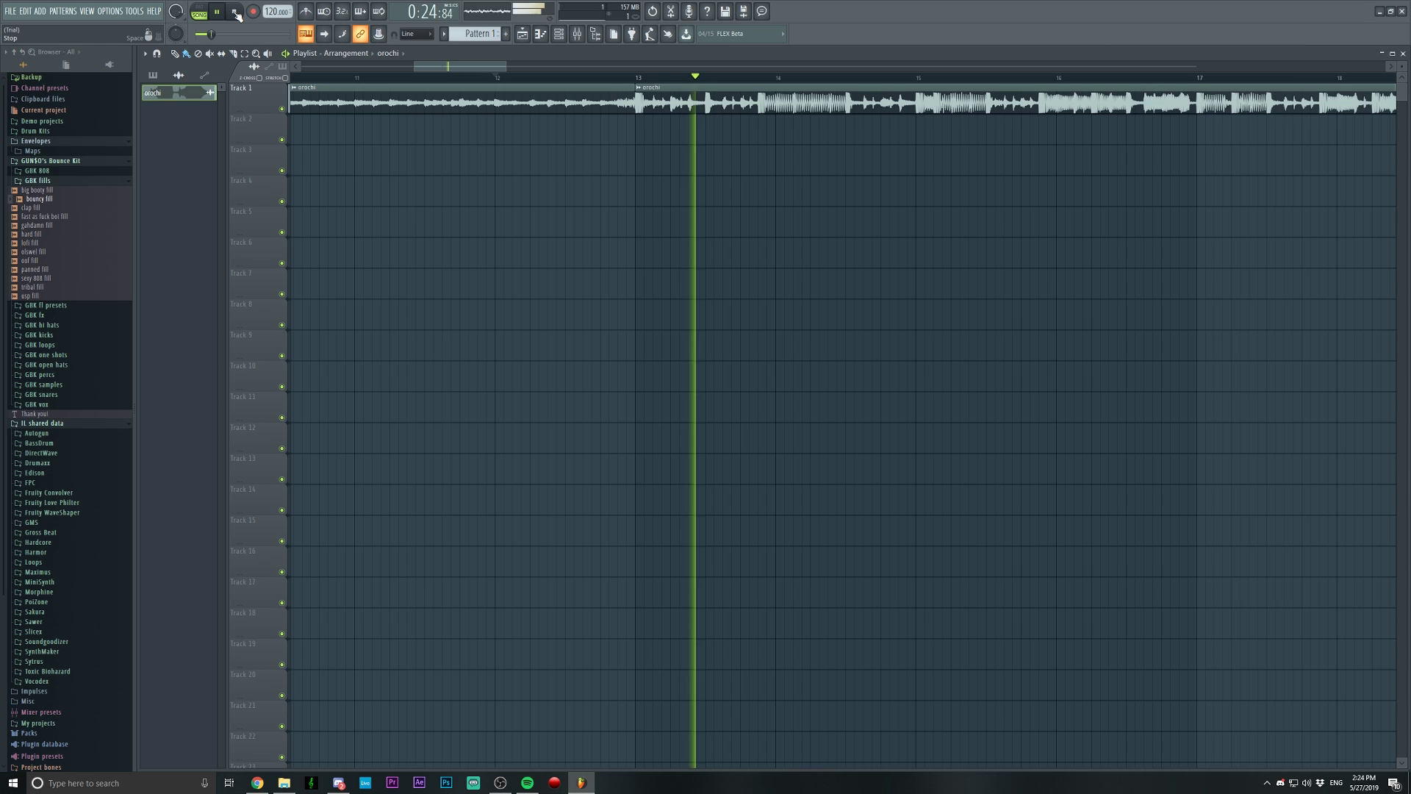
click(235, 12)
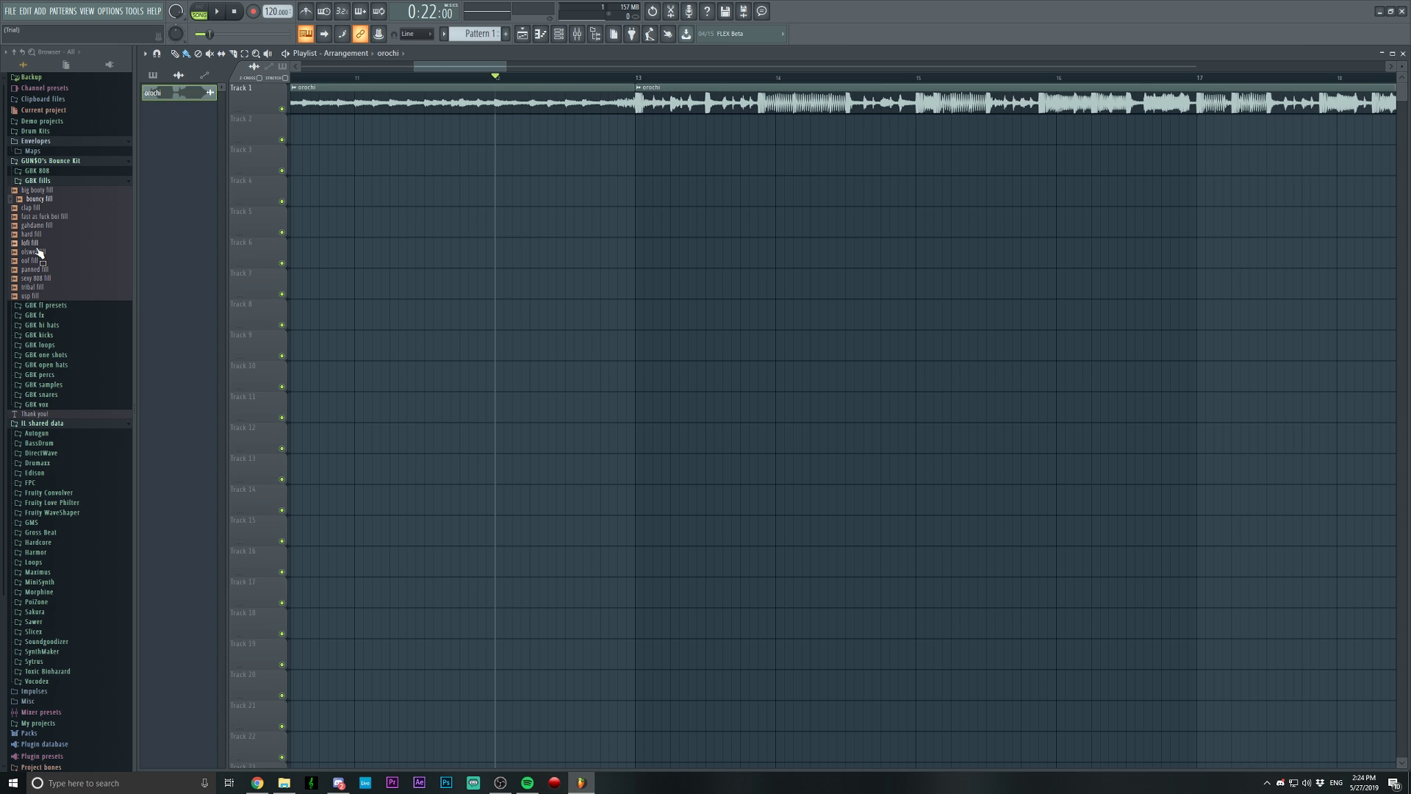
Place the lofi fill sample on Track 3 just before bar 13 and time-stretch it to 2 beats.
drag(32, 250, 640, 163)
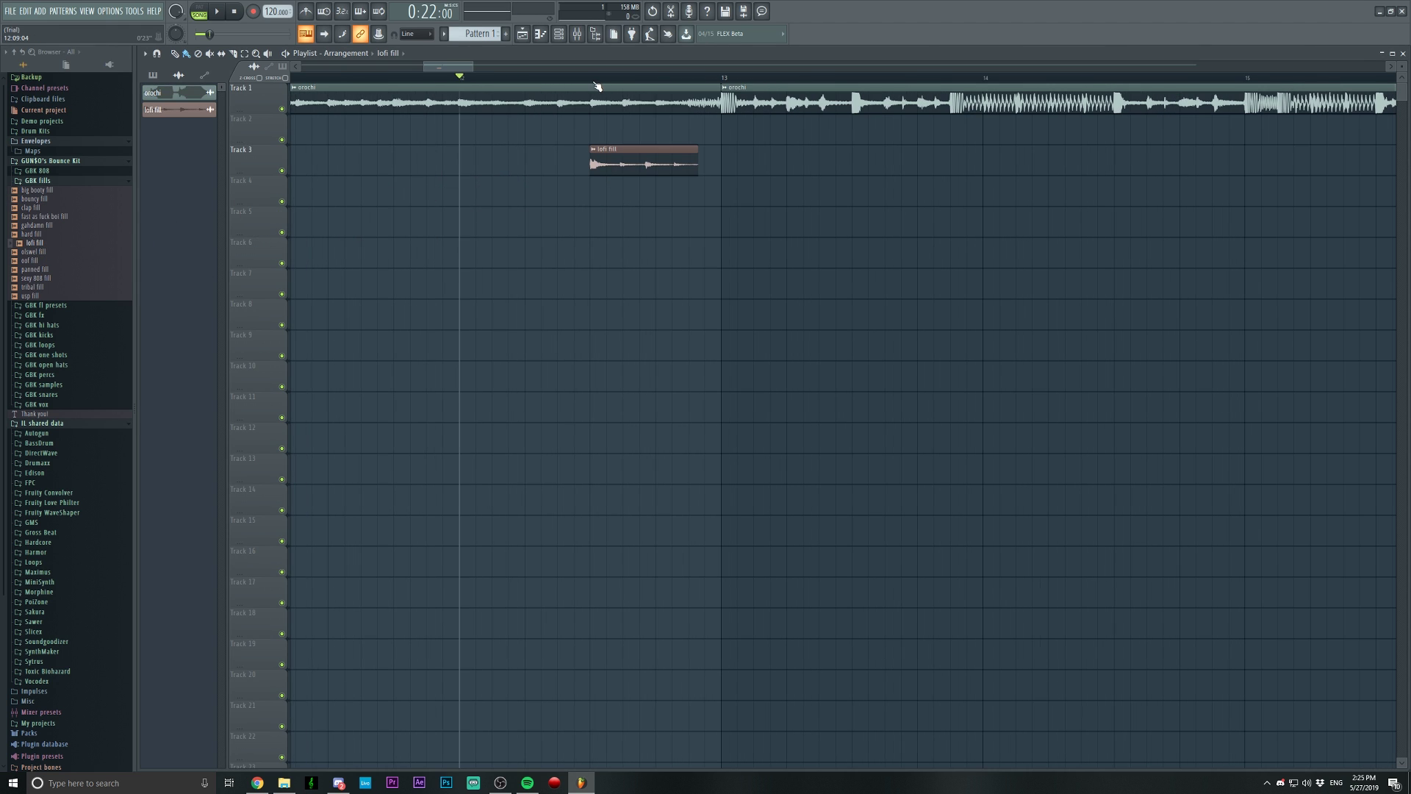
double_click(643, 163)
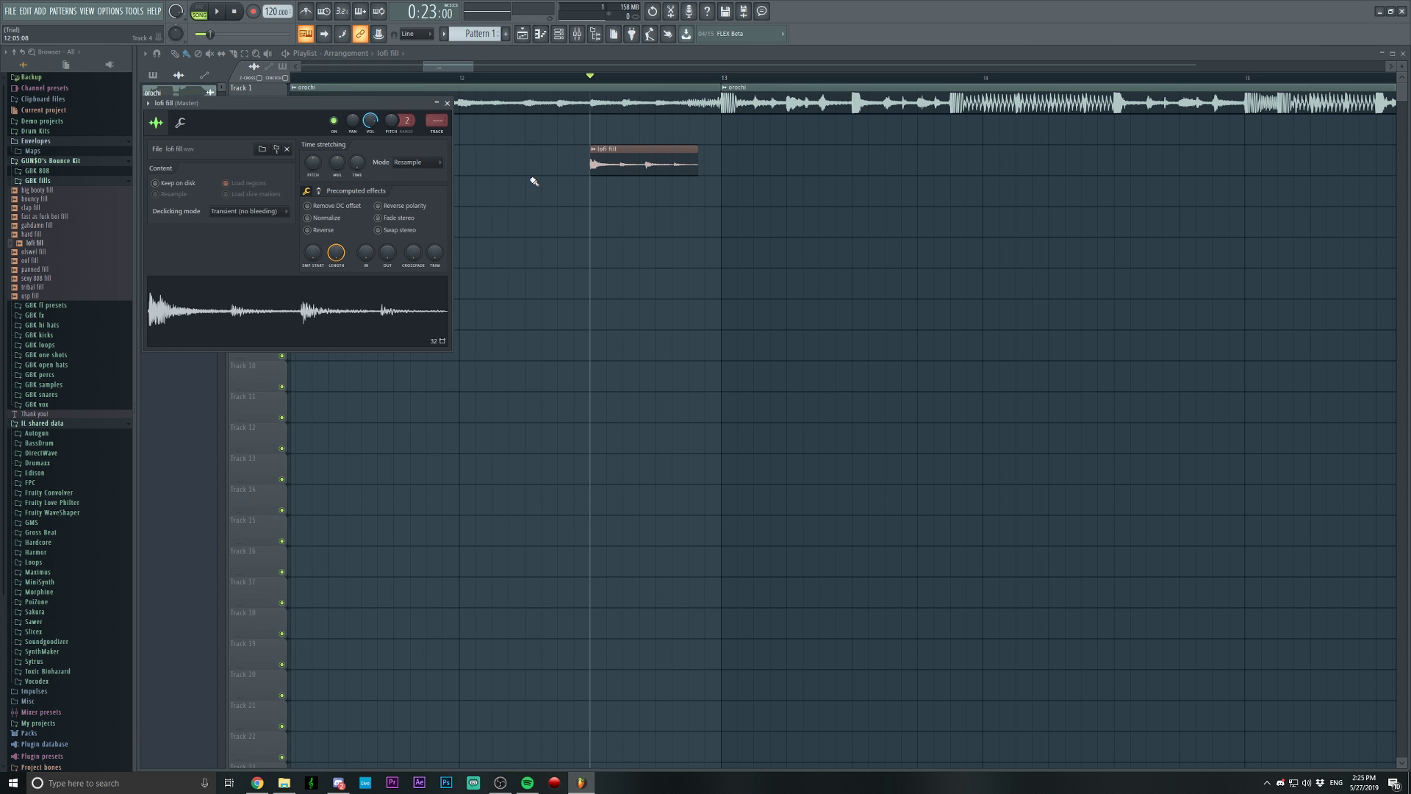
right_click(359, 166)
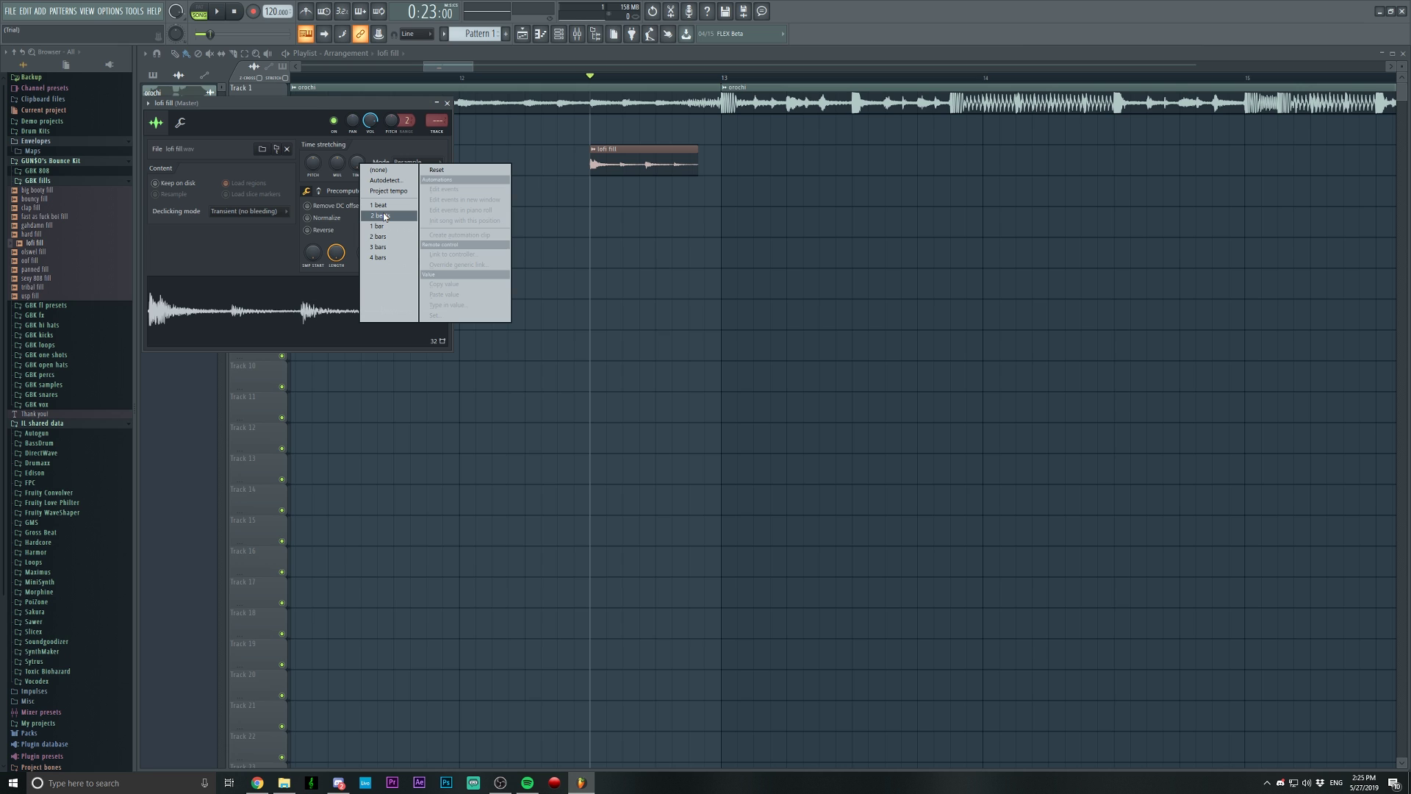
click(384, 216)
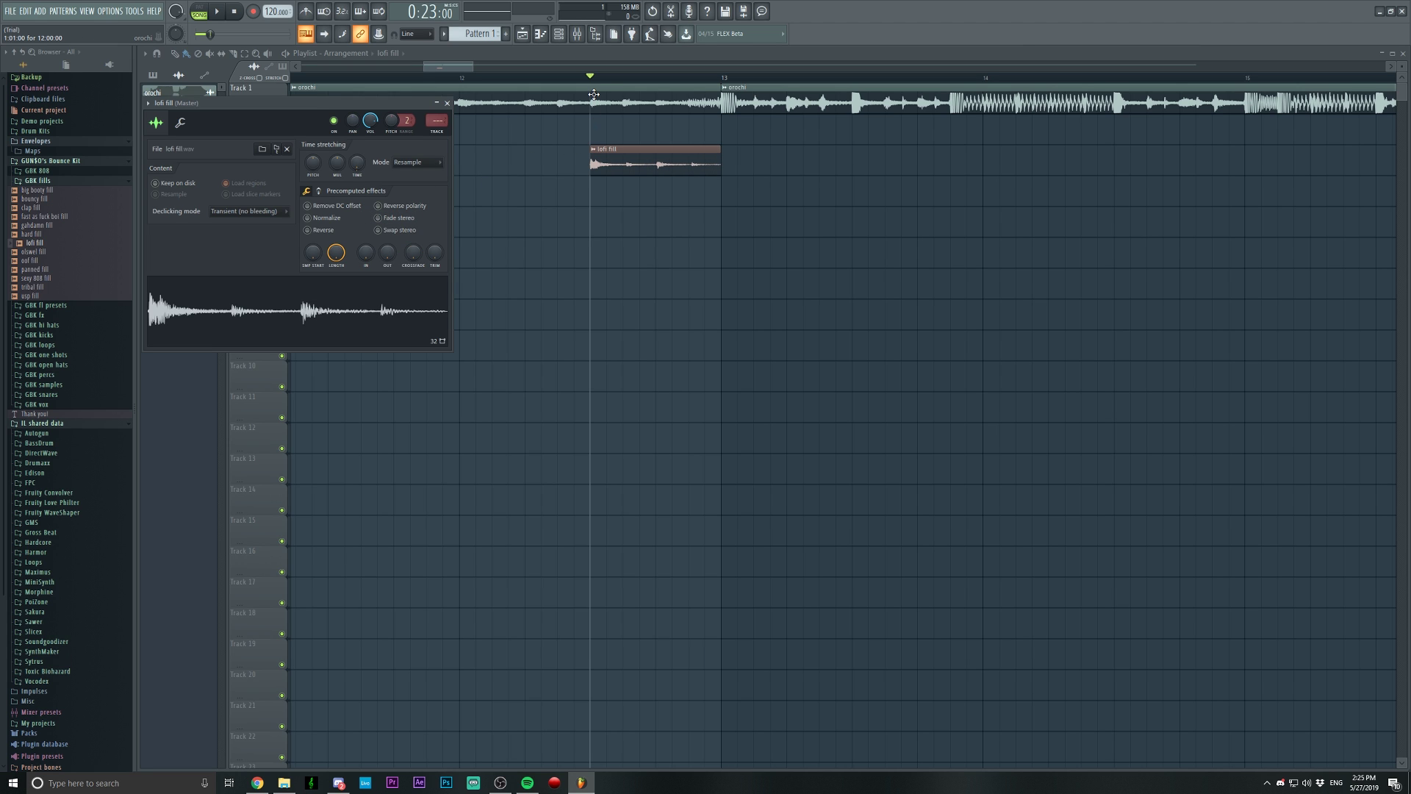
scroll(592, 82, up, 3)
key(Escape)
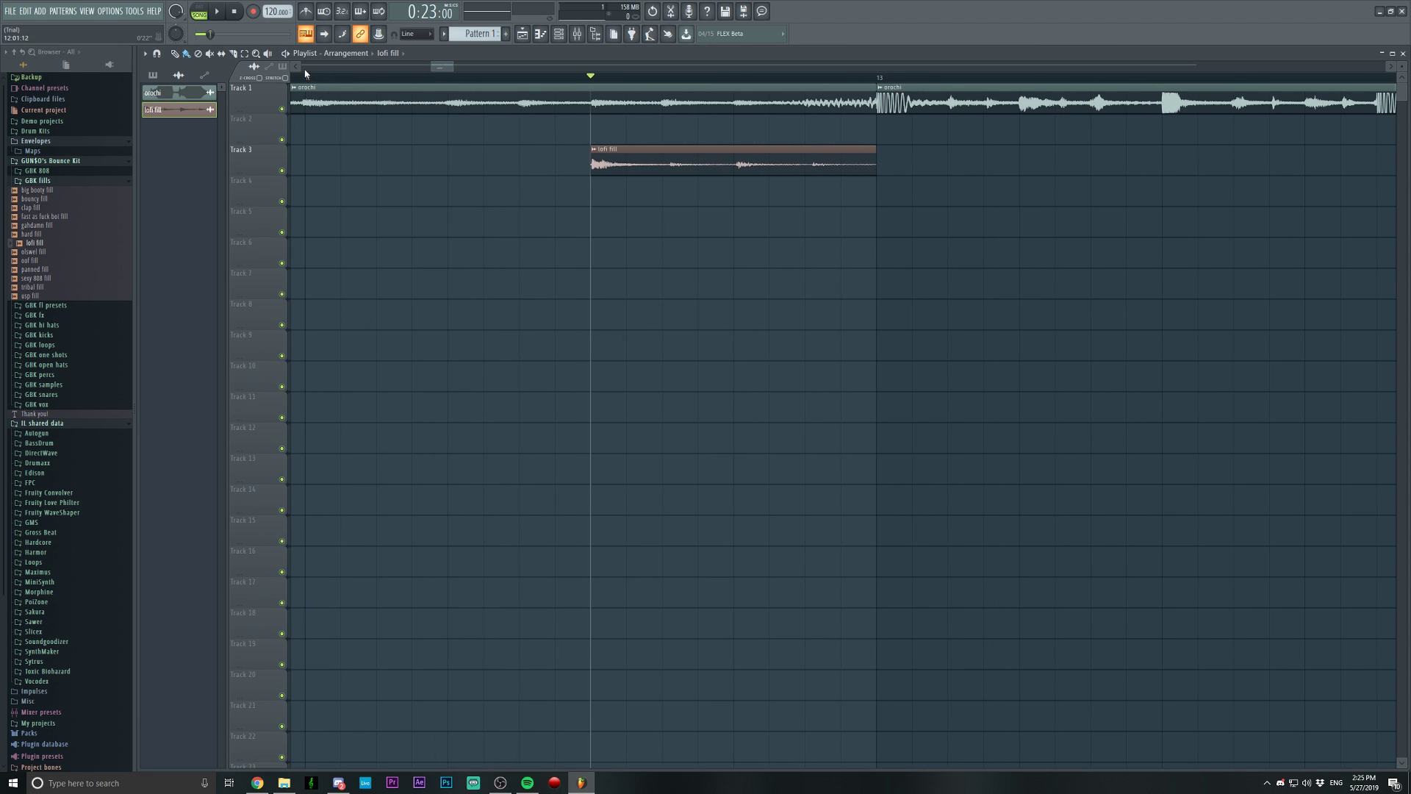
Slice the lofi fill clip on Track 3 into four equal pieces and adjust the timing of the slices.
key(c)
click(662, 77)
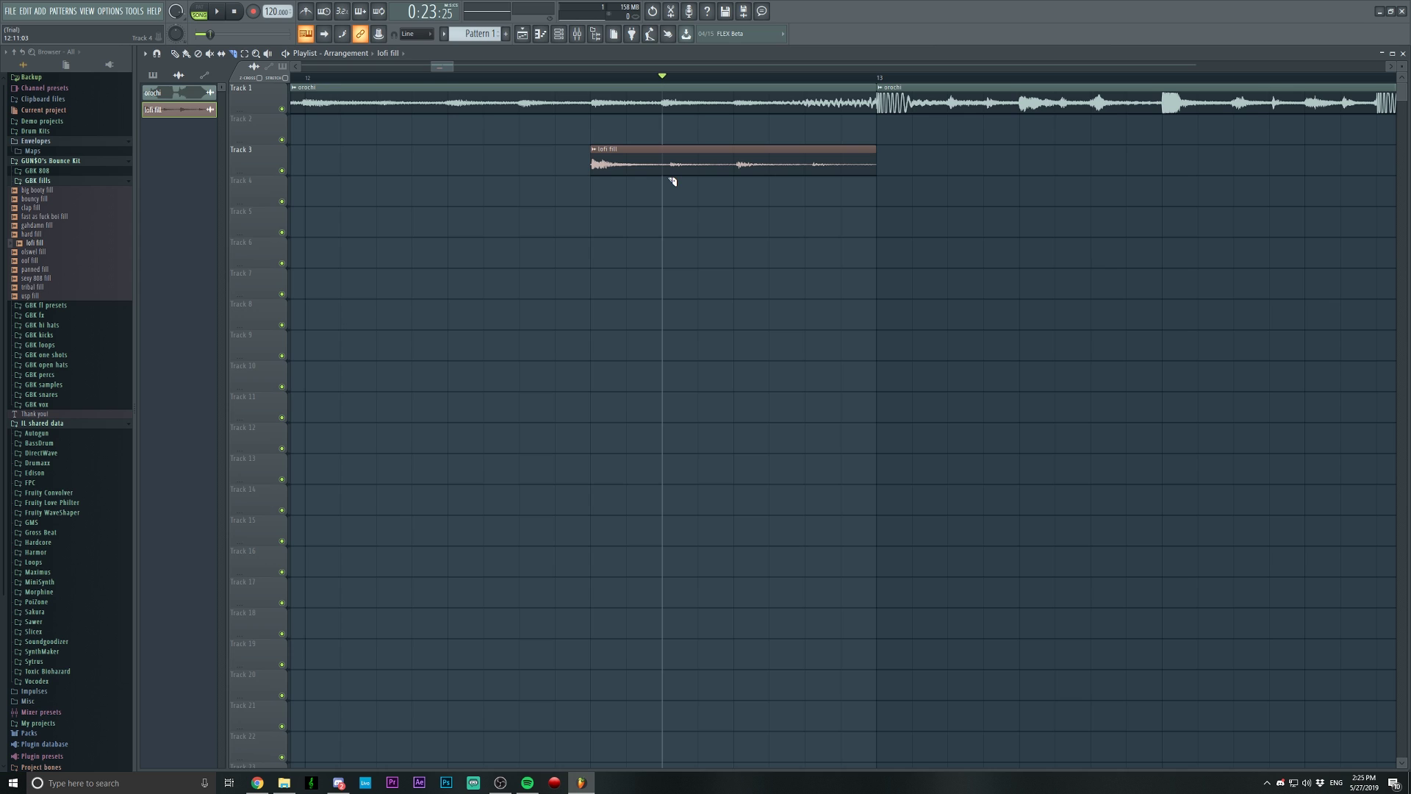
click(665, 170)
click(735, 156)
click(806, 165)
click(186, 54)
drag(674, 164, 740, 165)
drag(835, 160, 828, 161)
Play the arrangement from shortly before the lofi fill slices to check how they sound.
scroll(533, 82, down, 3)
click(472, 78)
key(space)
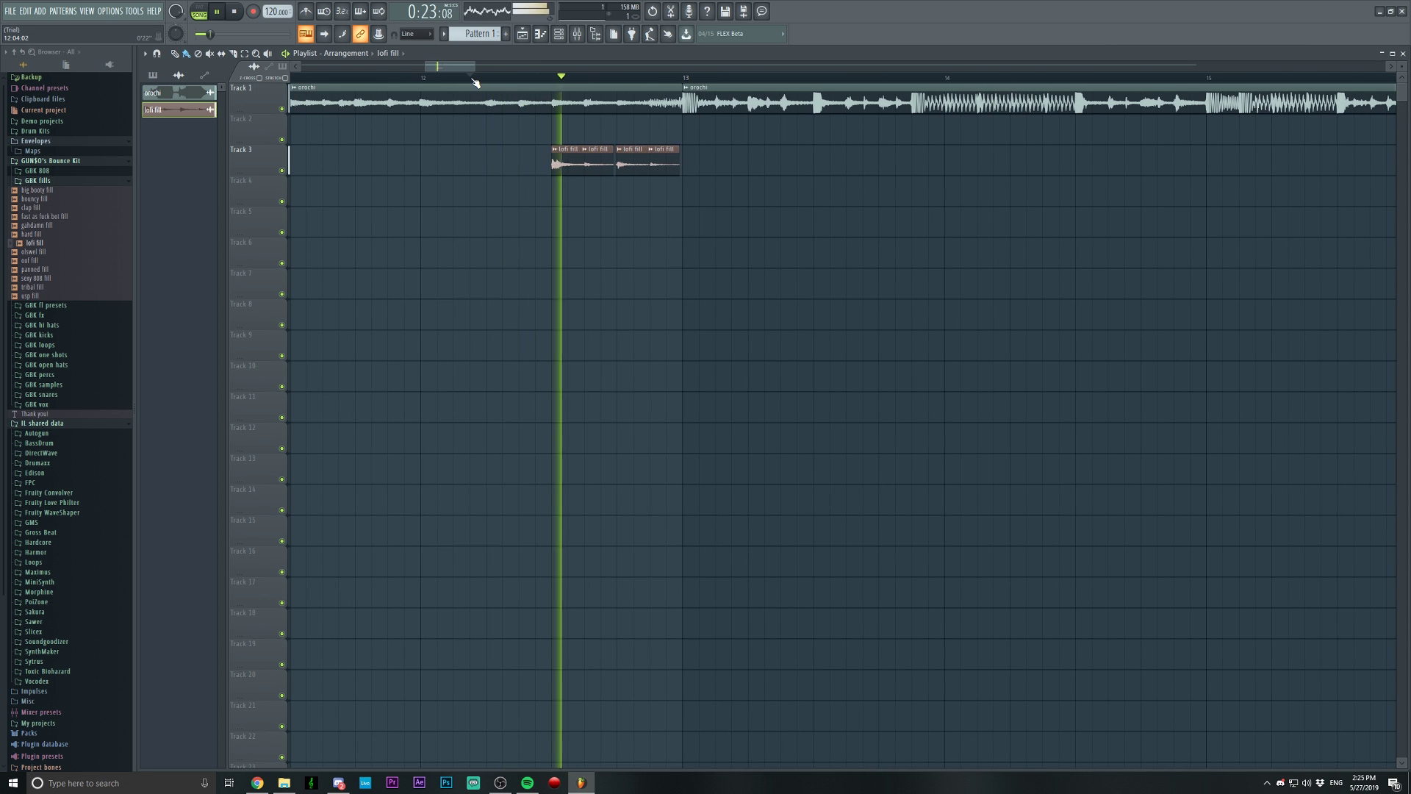
scroll(475, 83, up, 2)
scroll(476, 83, down, 2)
key(space)
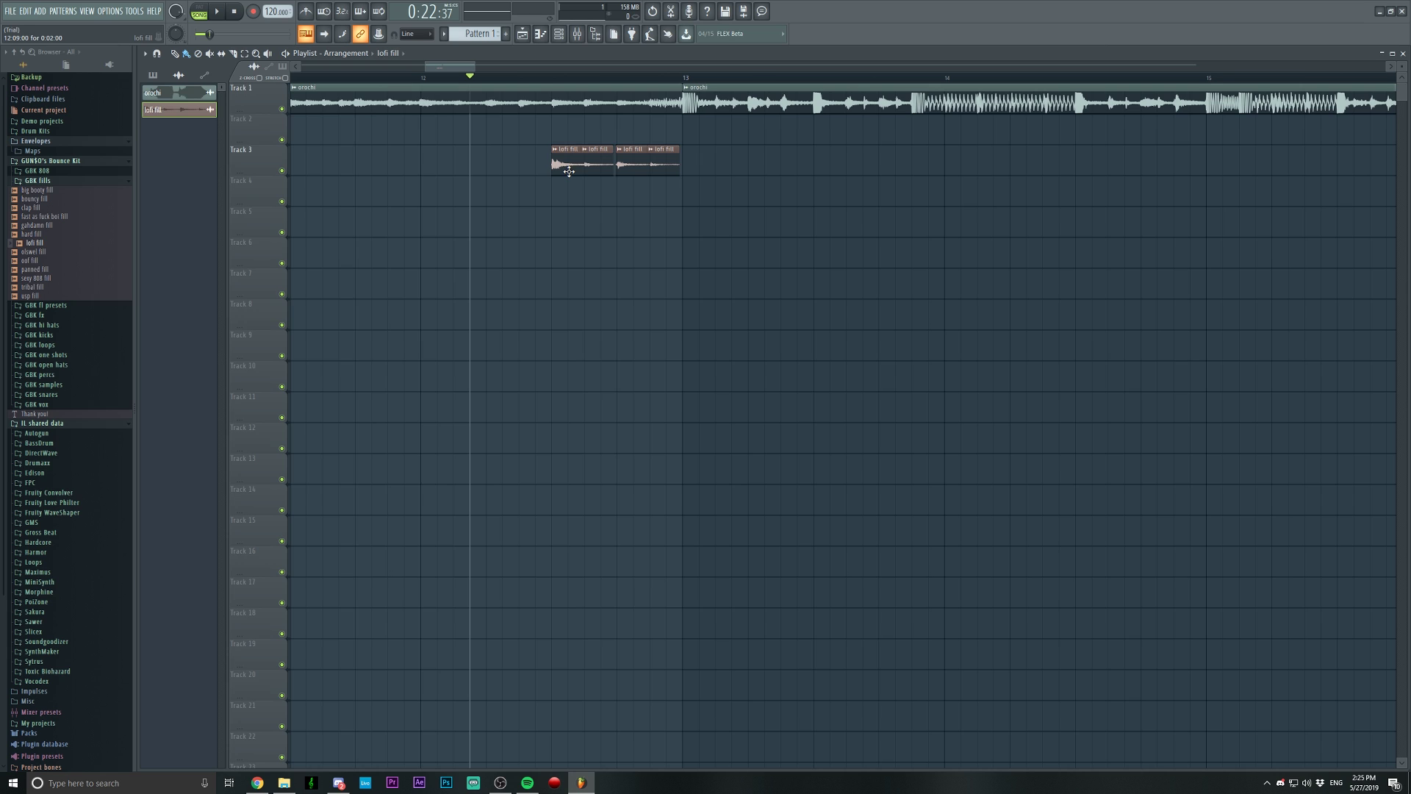
Route the lofi fill to mixer insert 8 and load Fruity parametric EQ 2 in its first effect slot.
double_click(569, 172)
click(577, 33)
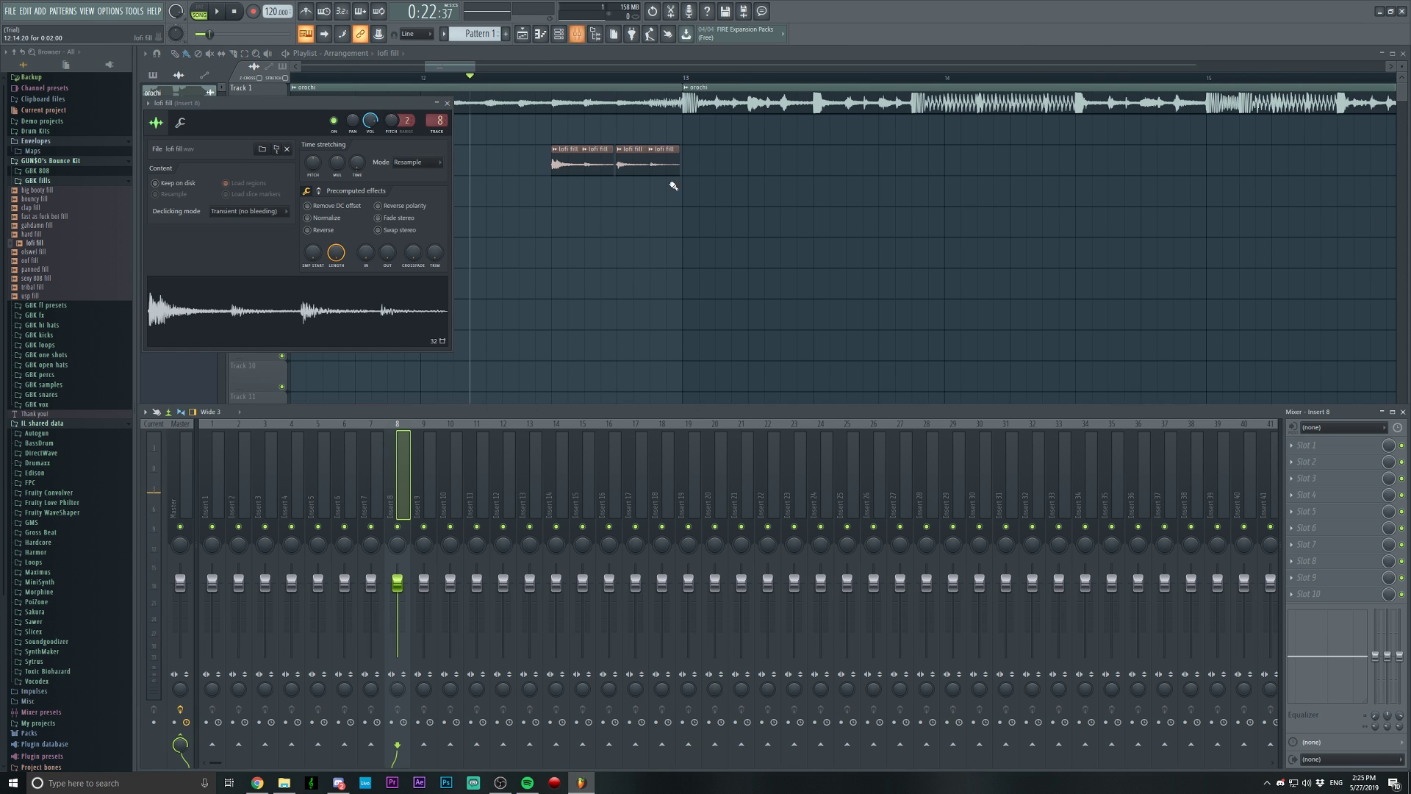
click(1312, 446)
click(1150, 593)
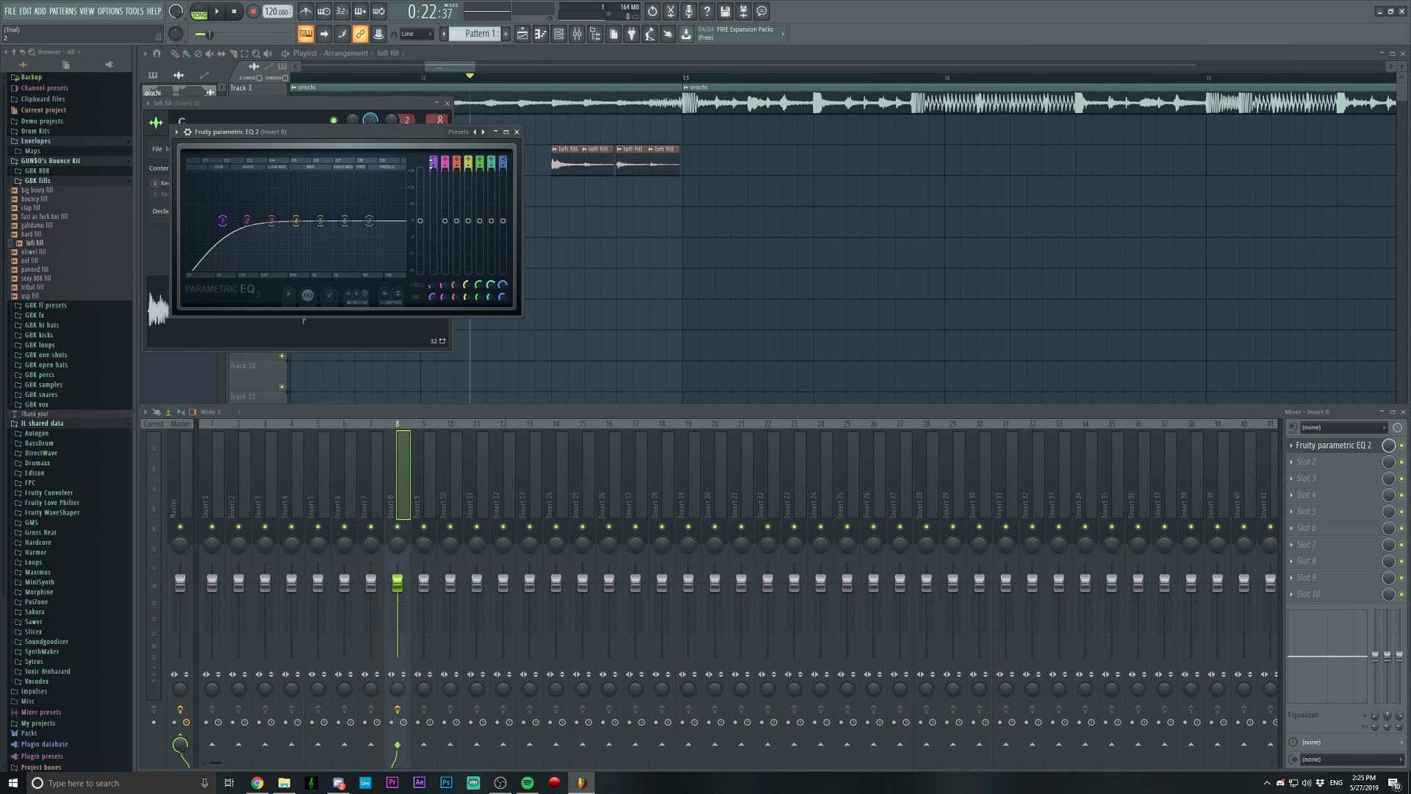
Shape the lofi fill's EQ by cutting the lows, dipping the mids and boosting the highs while listening, and raise insert 8's fader slightly.
drag(223, 221, 256, 221)
drag(420, 220, 420, 210)
key(space)
drag(321, 221, 367, 216)
key(space)
key(space)
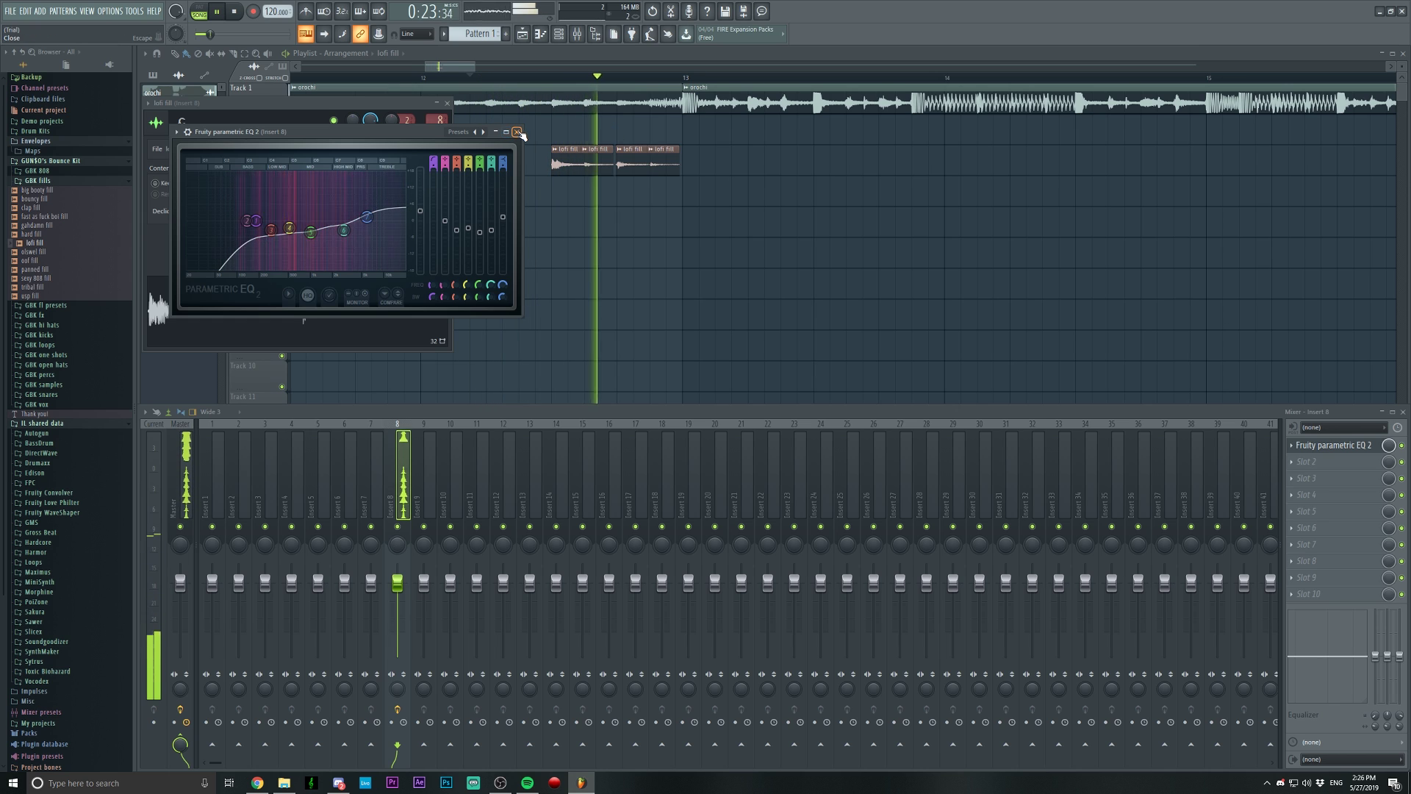
click(518, 131)
click(447, 103)
key(space)
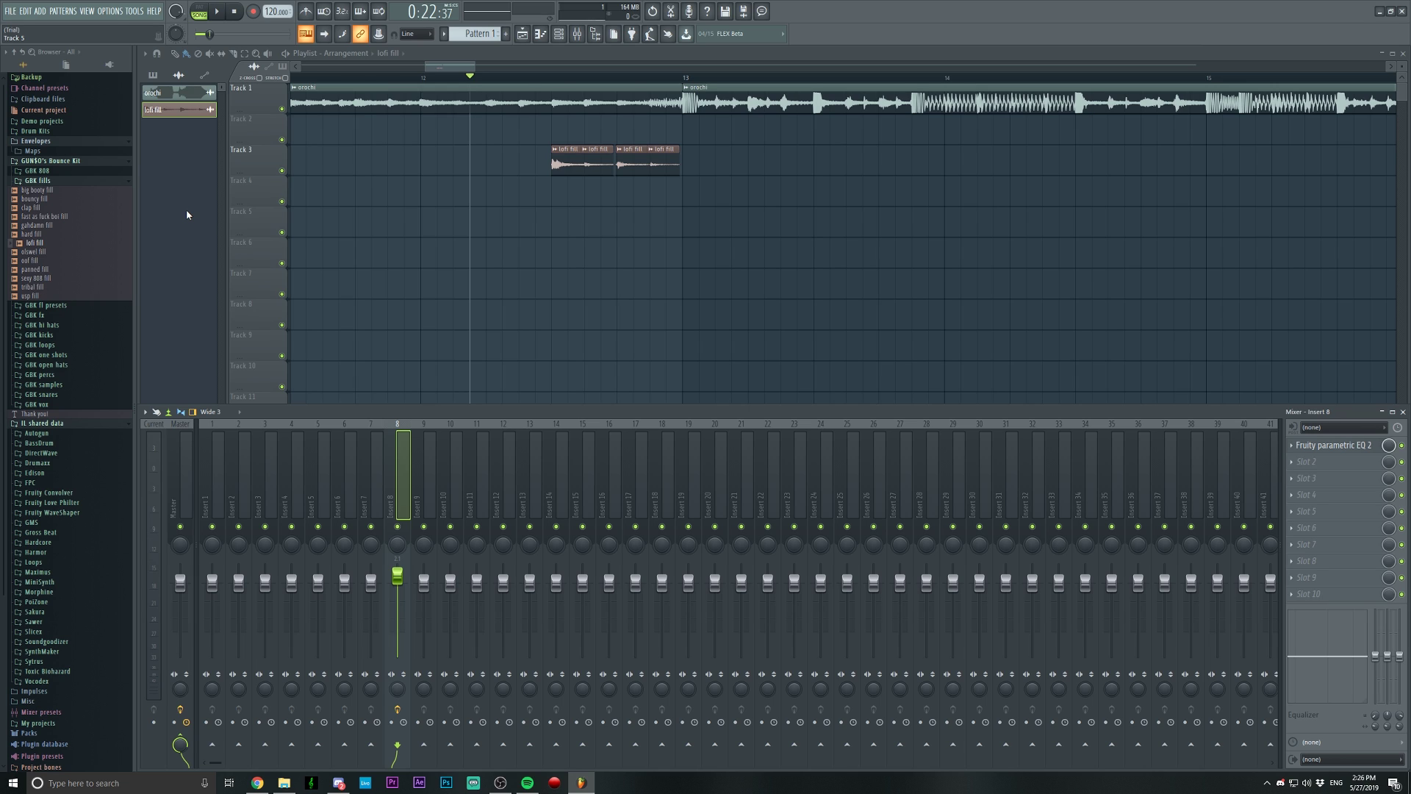
Add the panned fill sample to Track 4, shift it to start slightly before the lofi fill slices, and play it back.
click(45, 270)
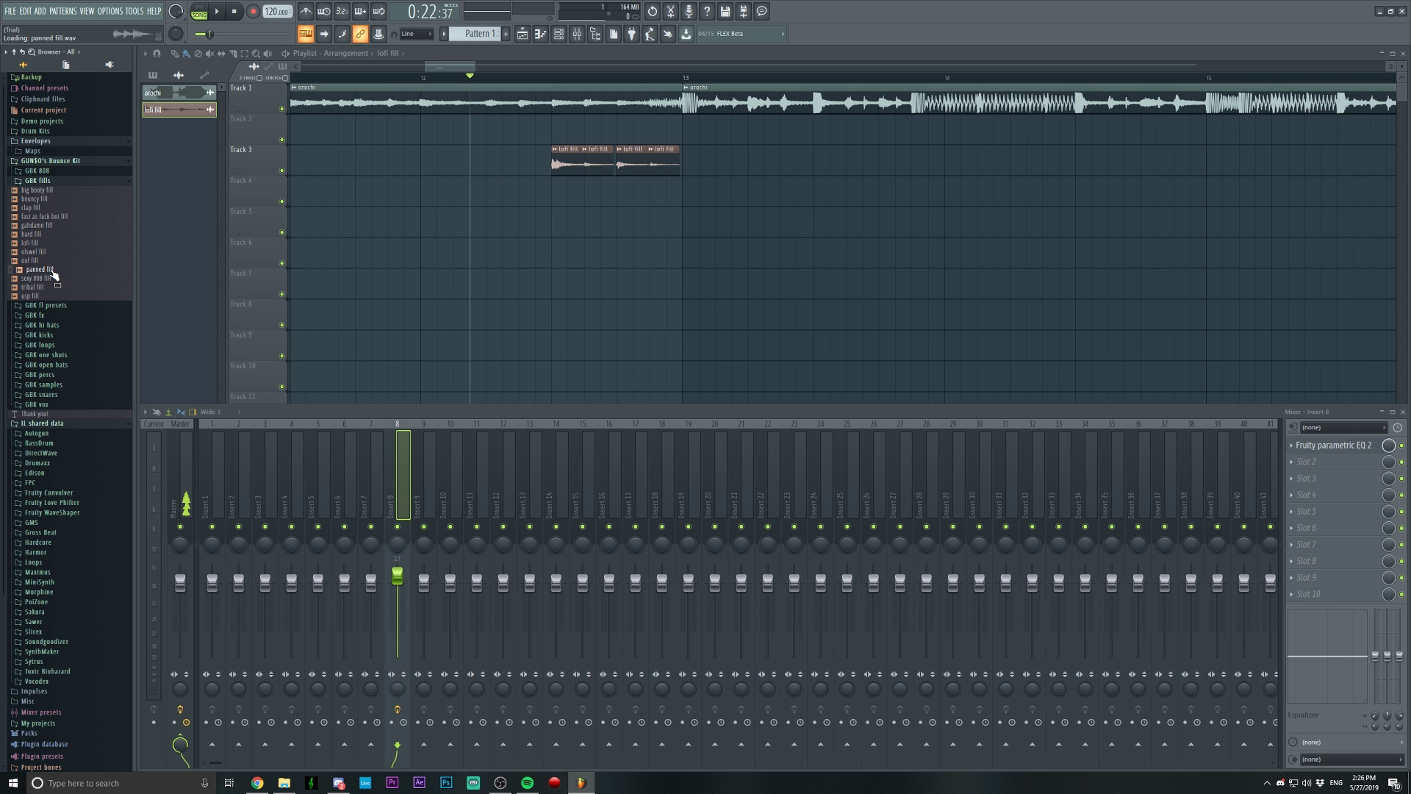
drag(48, 276, 647, 211)
key(F9)
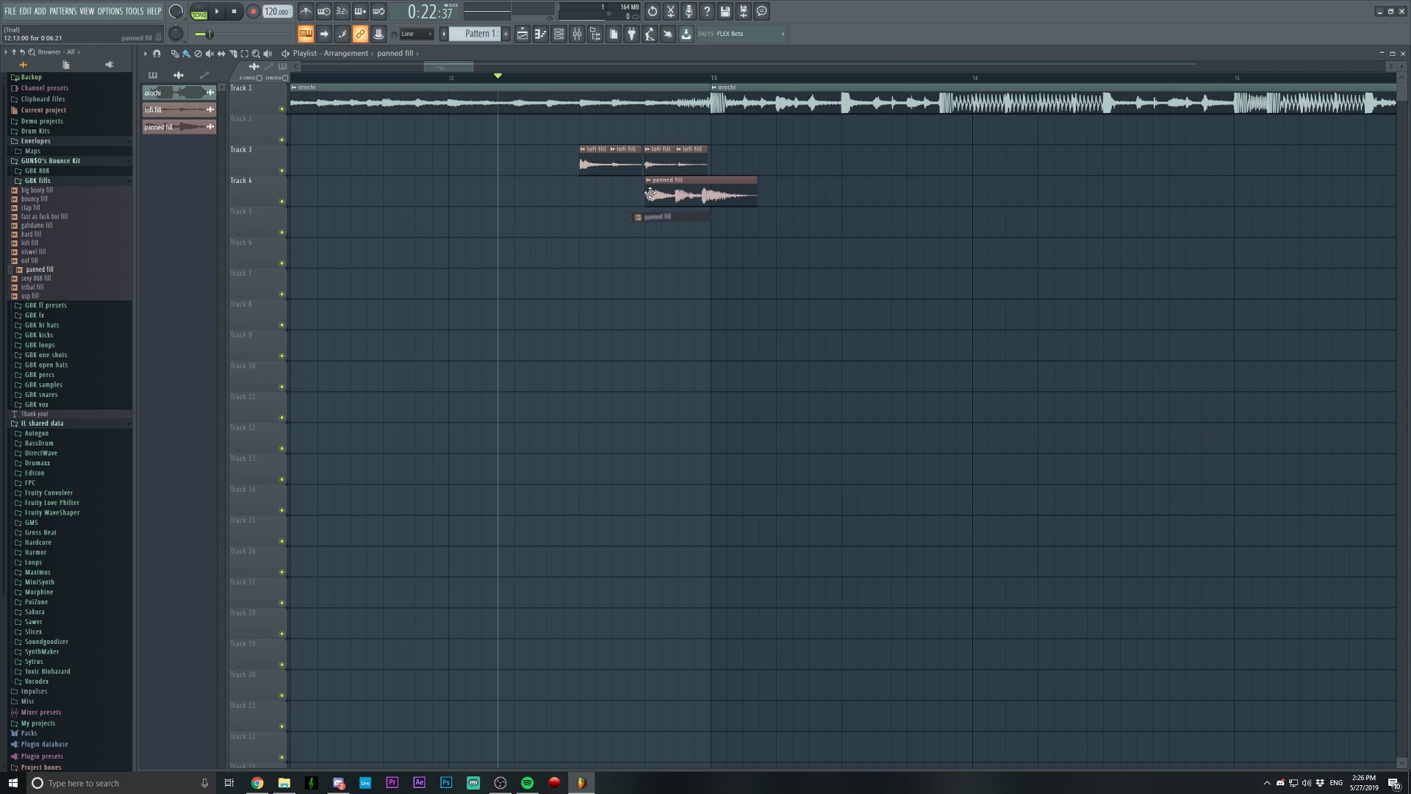
scroll(650, 82, down, 3)
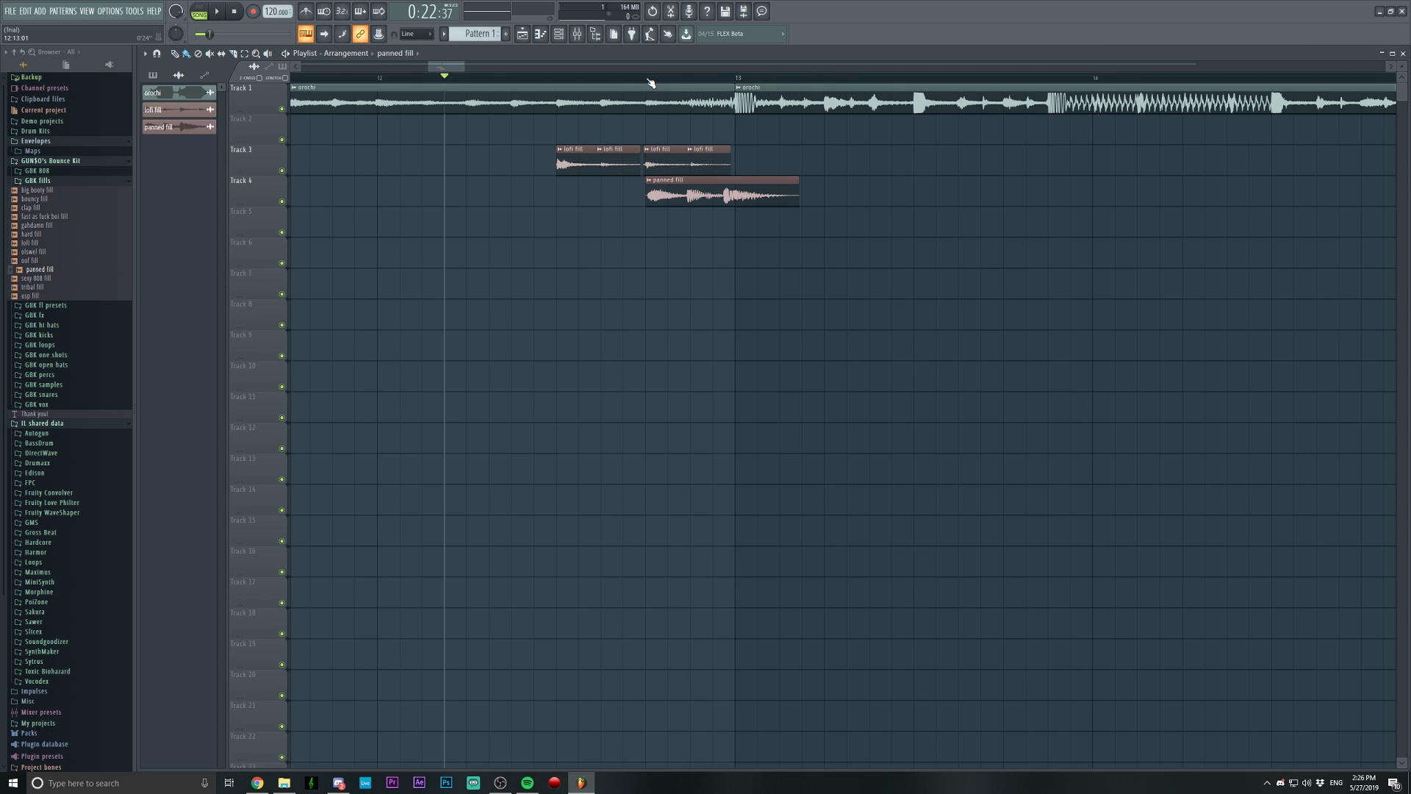
drag(704, 199, 571, 199)
key(space)
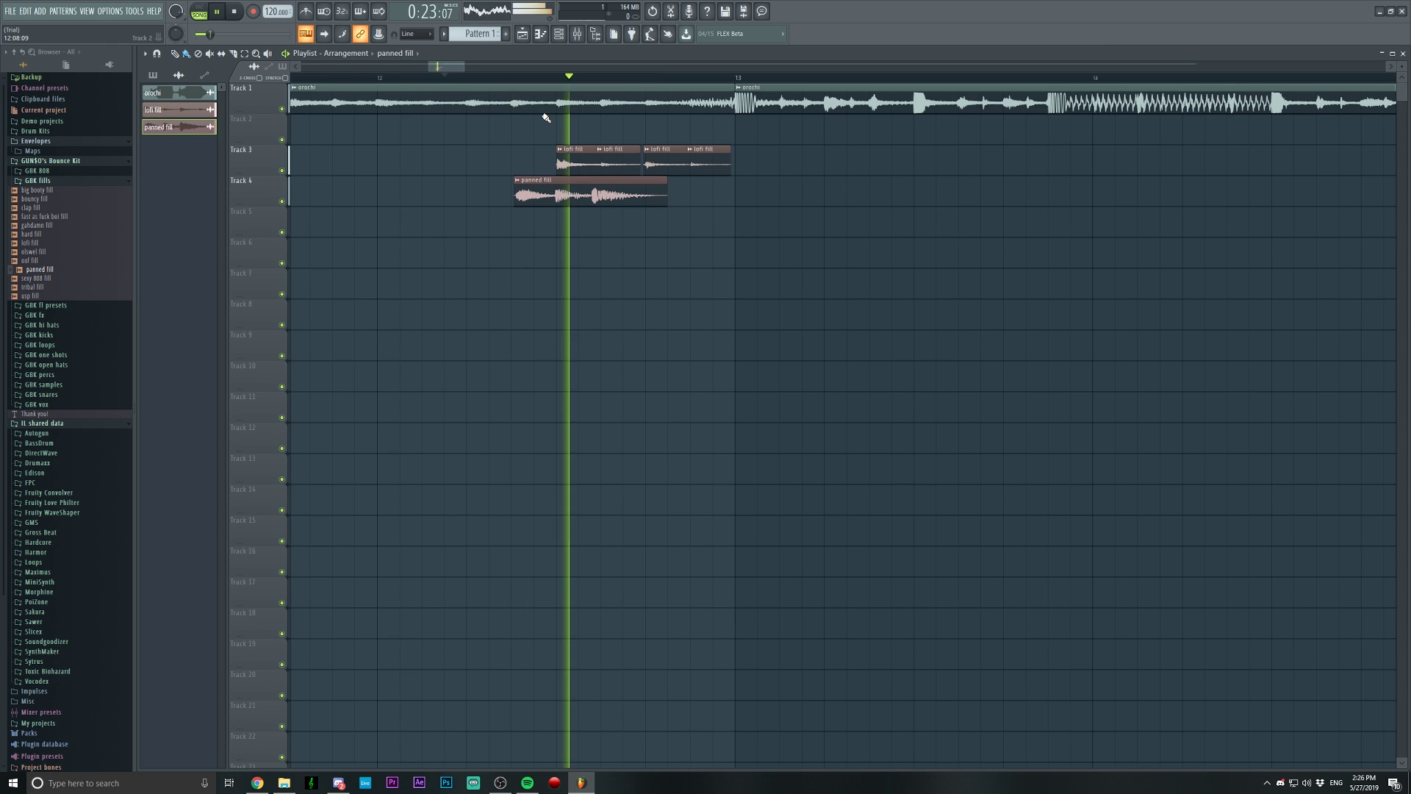
key(space)
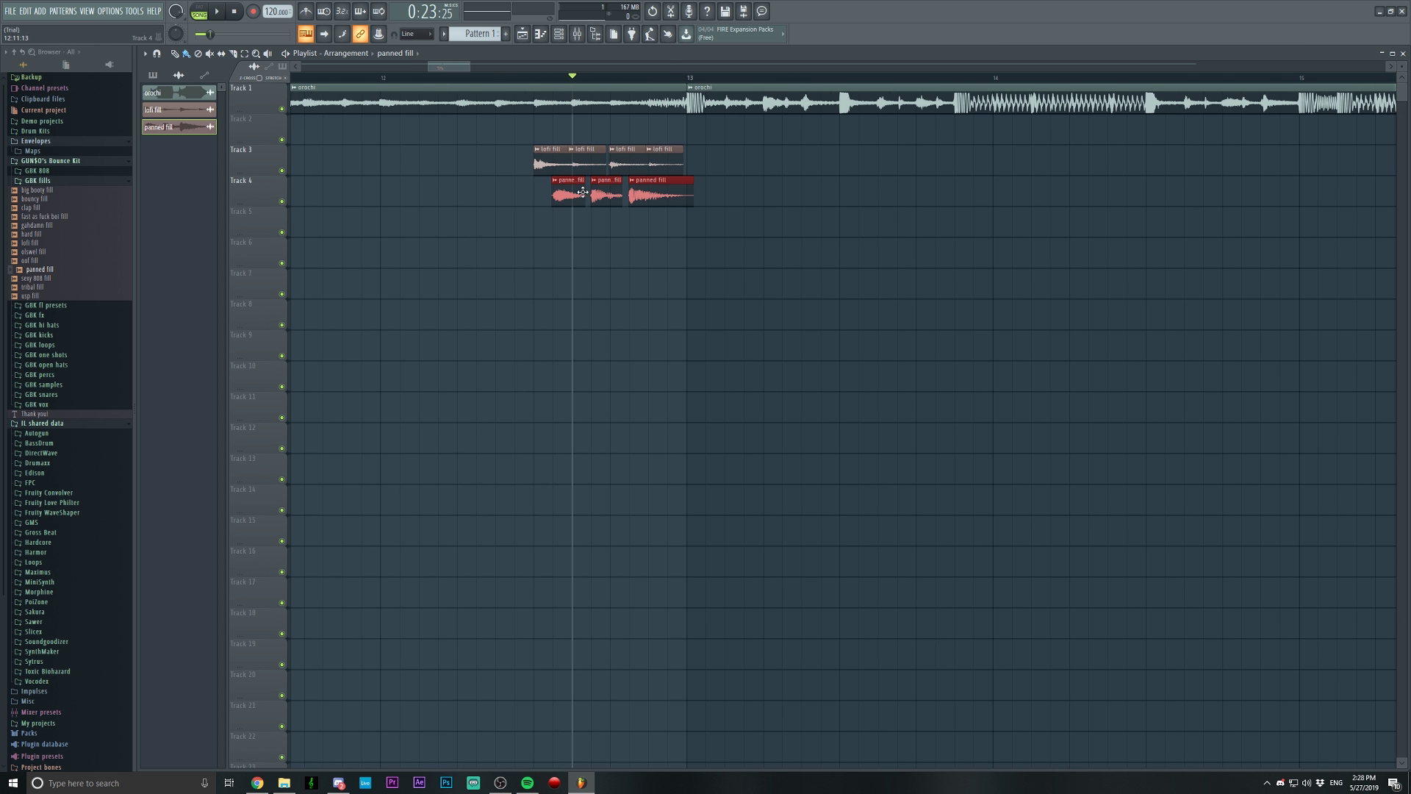
Split the panned fill on Track 4 into three slices, align them with the lofi fill slices, and play the result.
drag(567, 190, 554, 190)
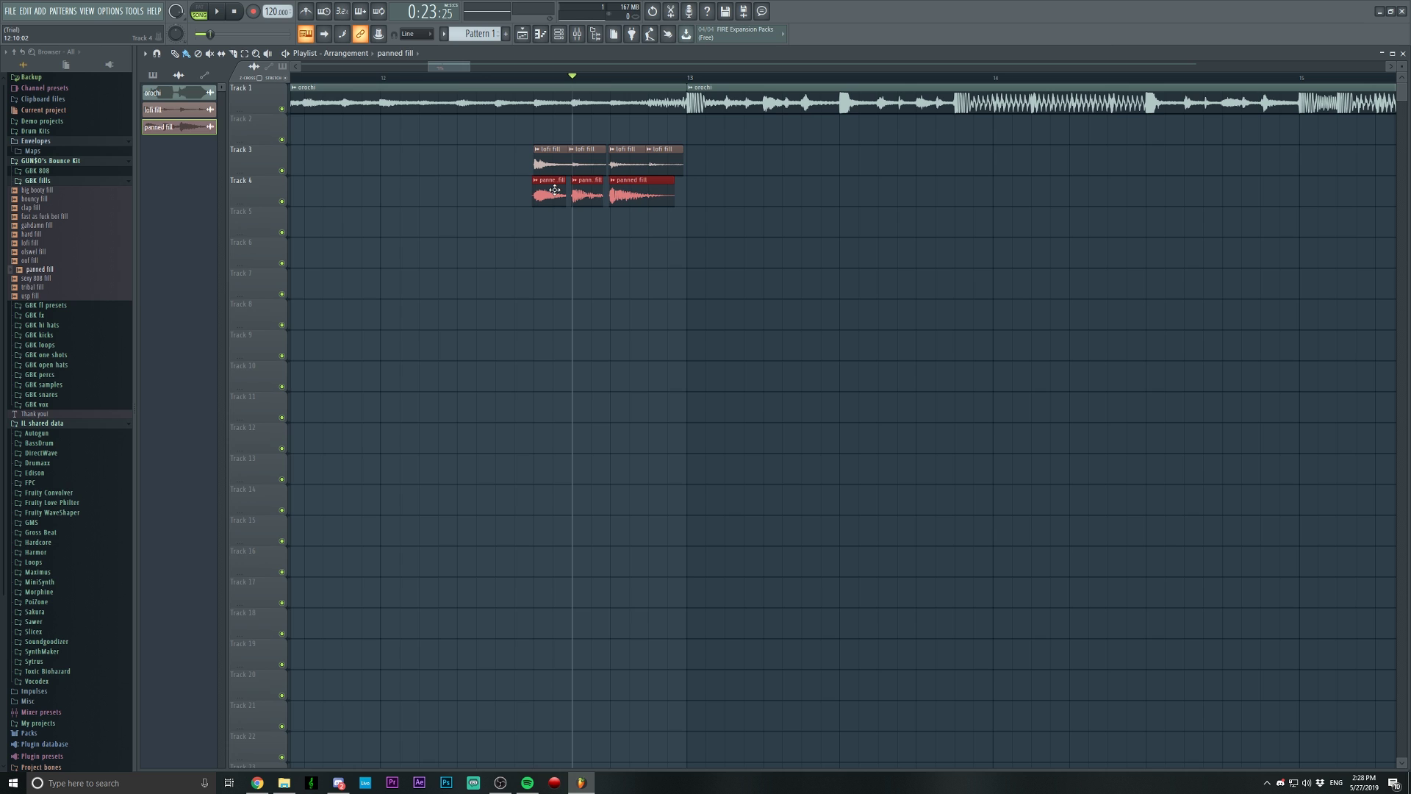
scroll(539, 87, down, 2)
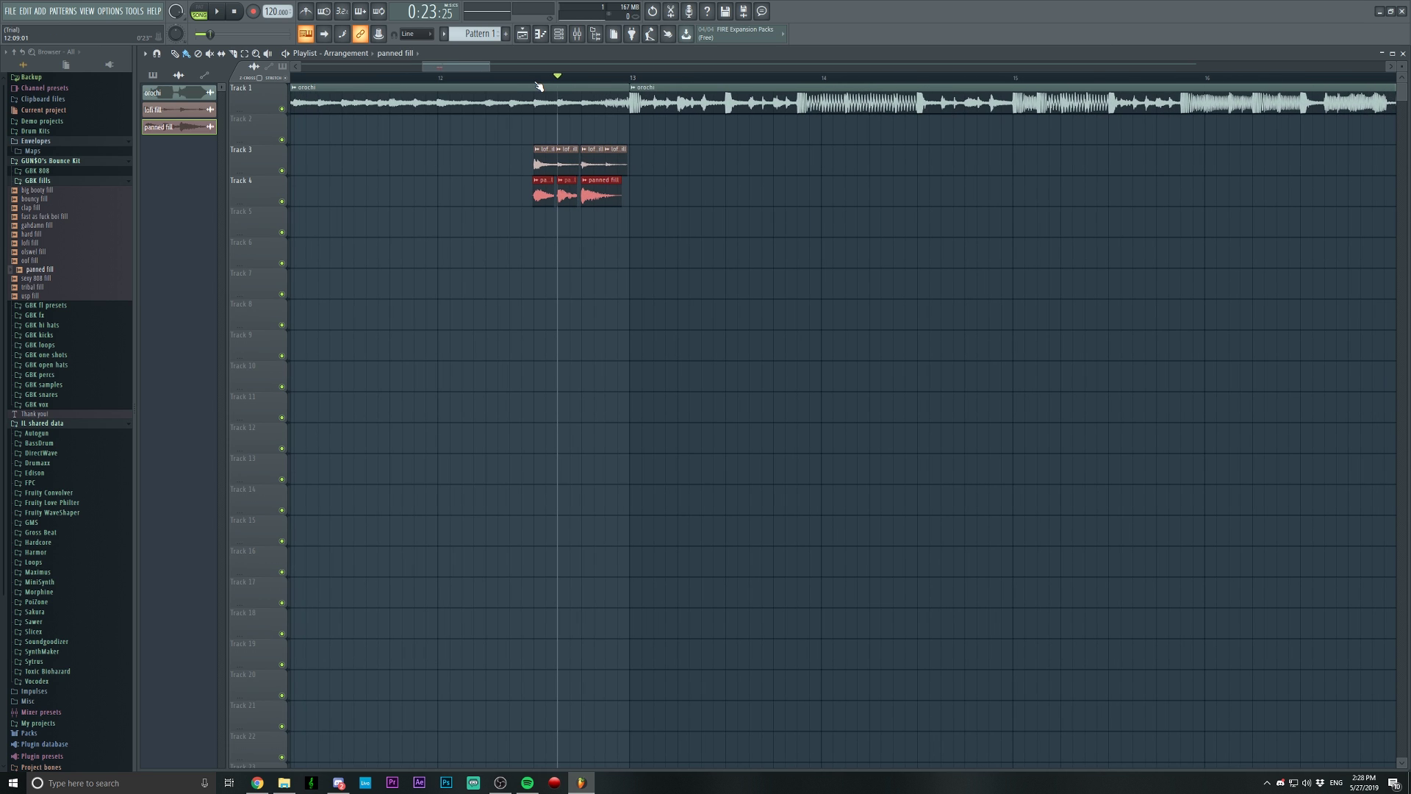
key(space)
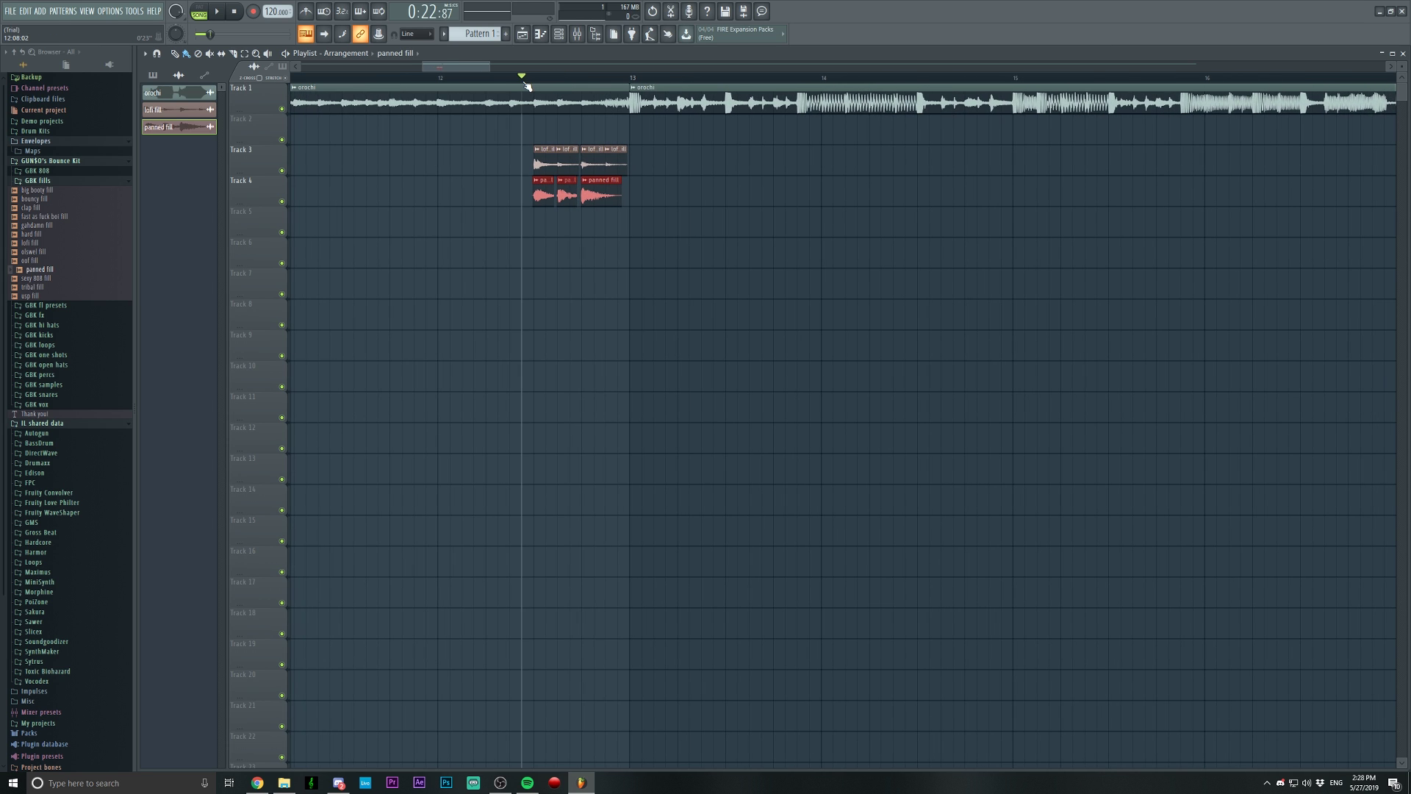
key(space)
Route the panned fill to mixer insert 5 and load Fruity parametric EQ 2 in its first effect slot.
scroll(524, 82, up, 2)
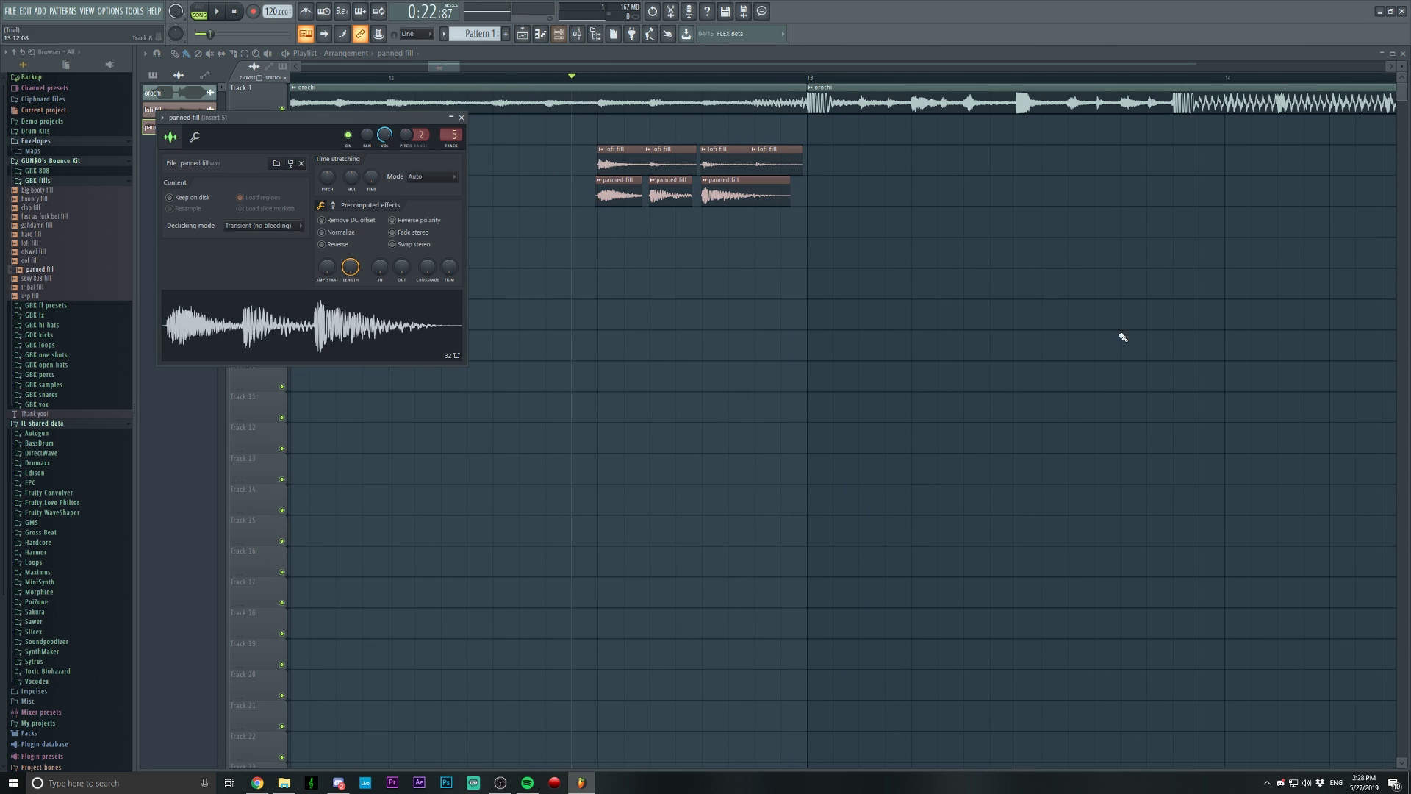
key(F9)
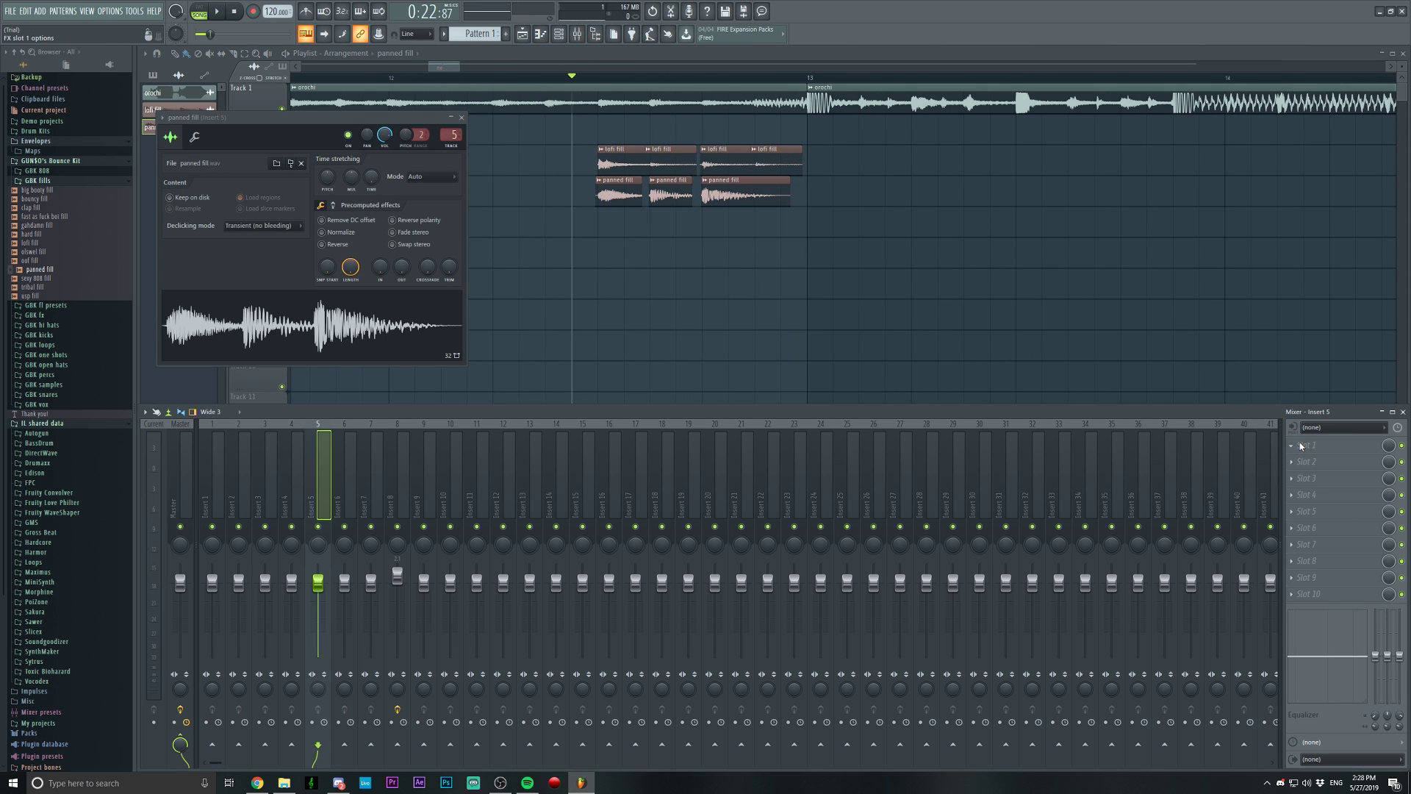
click(1307, 446)
click(1152, 594)
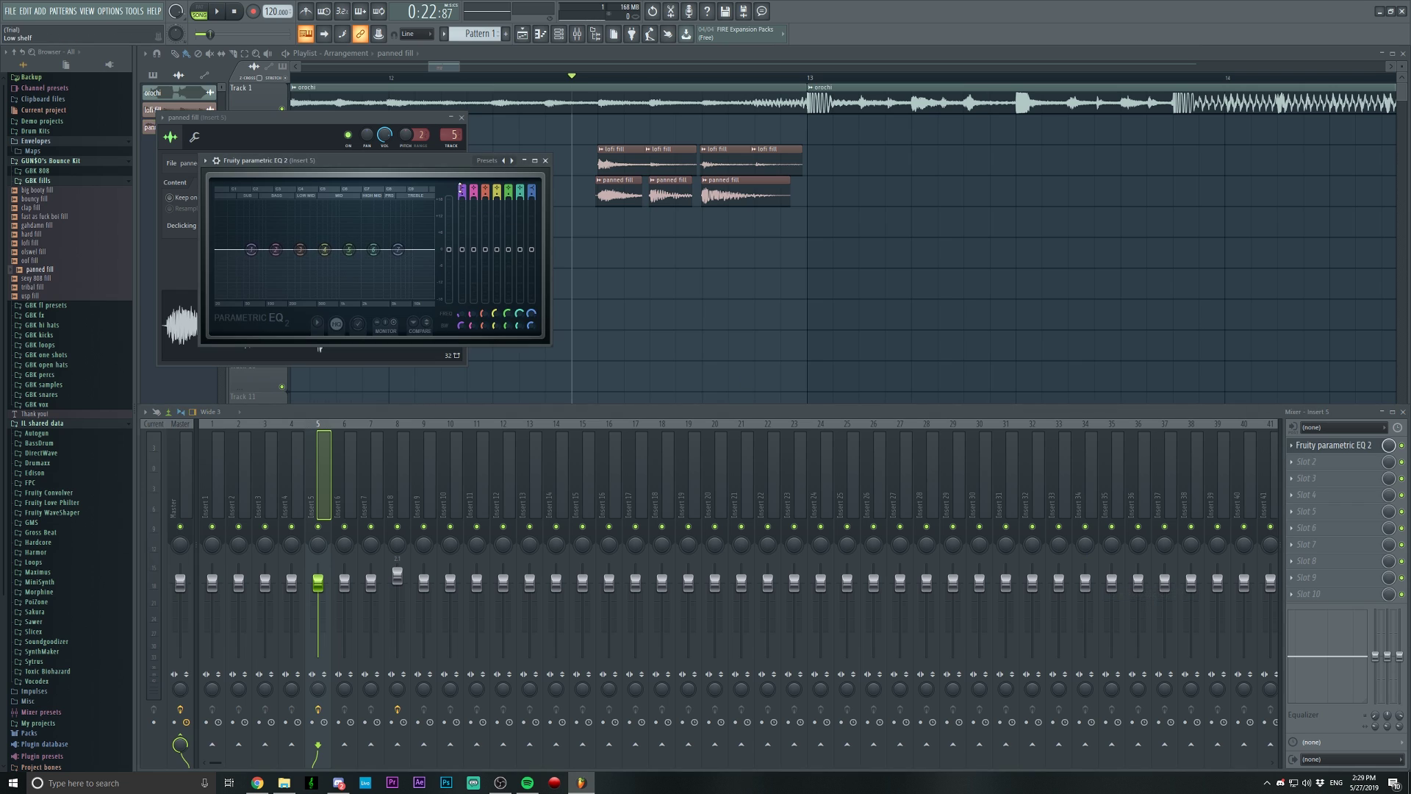
Shape the panned fill's EQ with a low cut, dips in the mids and a slight high boost while playing it back.
drag(251, 249, 284, 249)
mouse_move(324, 249)
mouse_down()
mouse_move(326, 262)
mouse_move(351, 252)
mouse_up()
drag(326, 261, 320, 263)
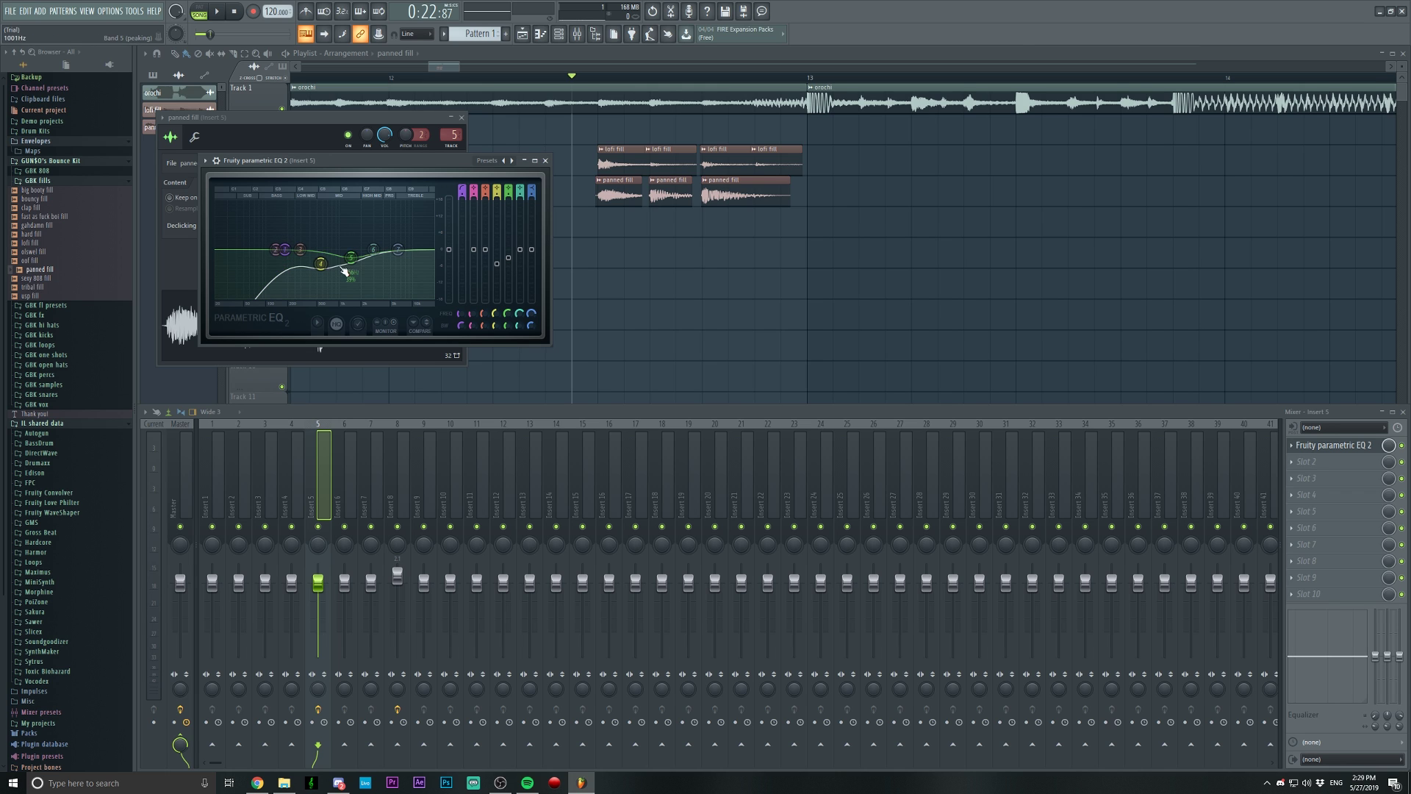
key(space)
key(space)
key(space)
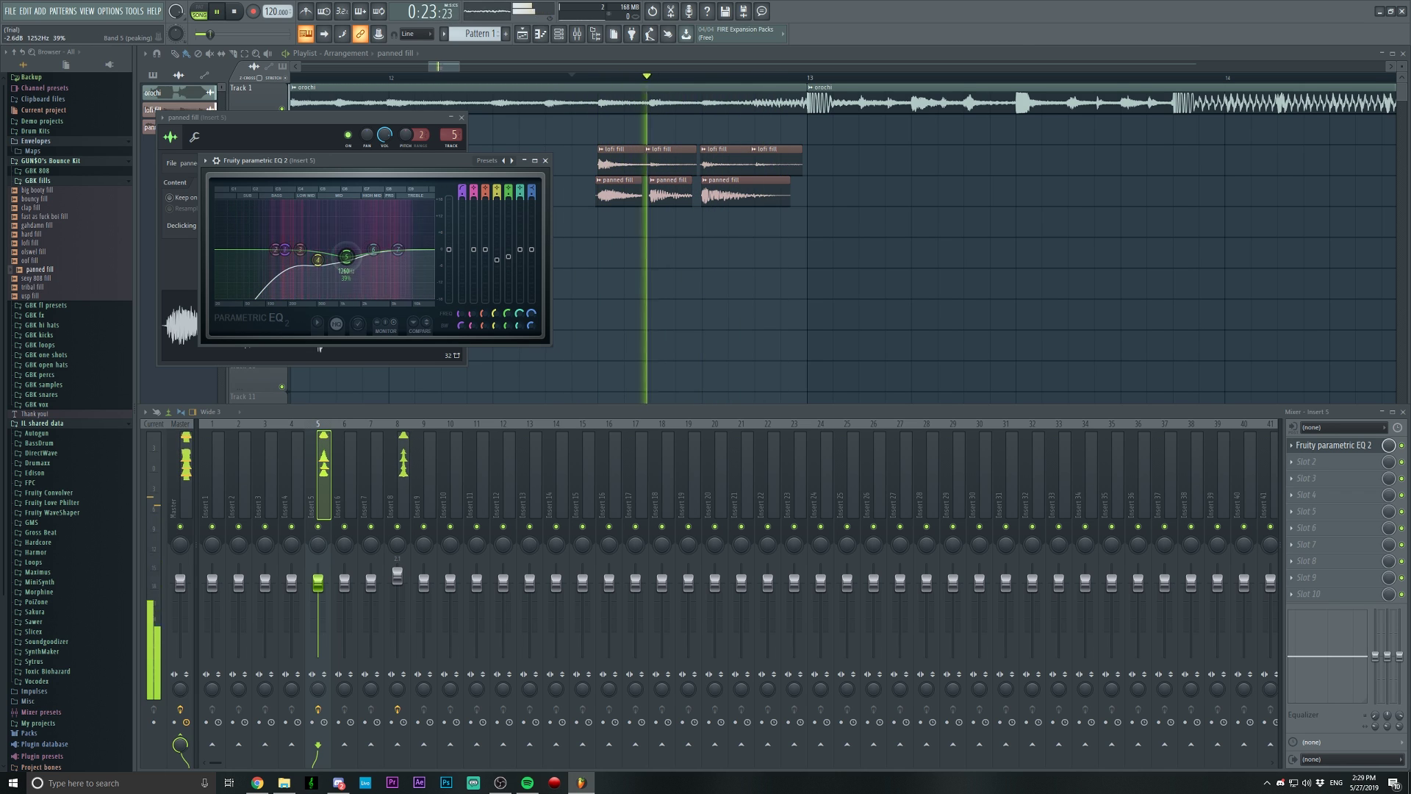
key(space)
key(space)
drag(396, 241, 397, 244)
drag(318, 261, 313, 262)
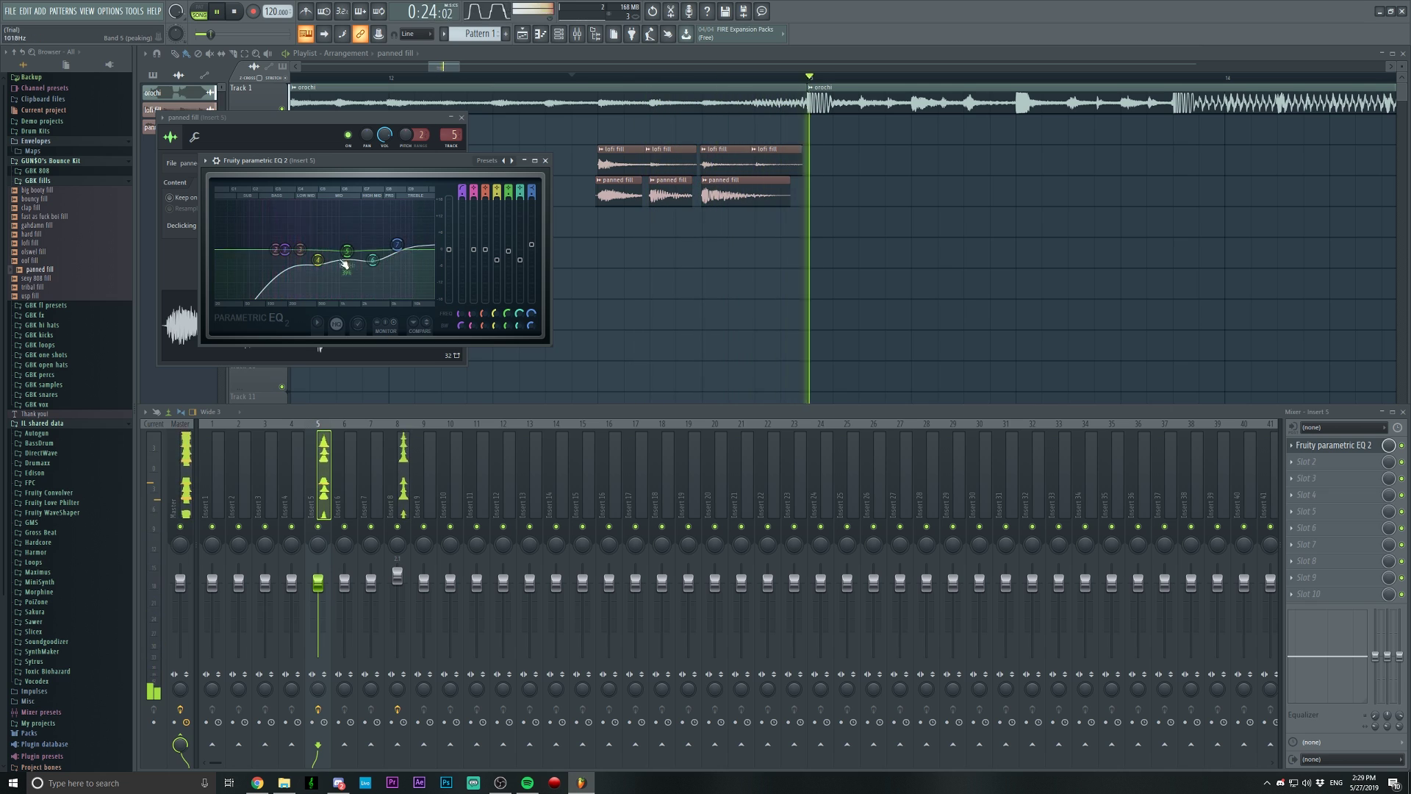
key(space)
Add Fruity delay 2 in insert 5's second slot, lower its input volume and feedback level, and play the fill.
click(1291, 461)
click(1147, 139)
drag(298, 169, 313, 166)
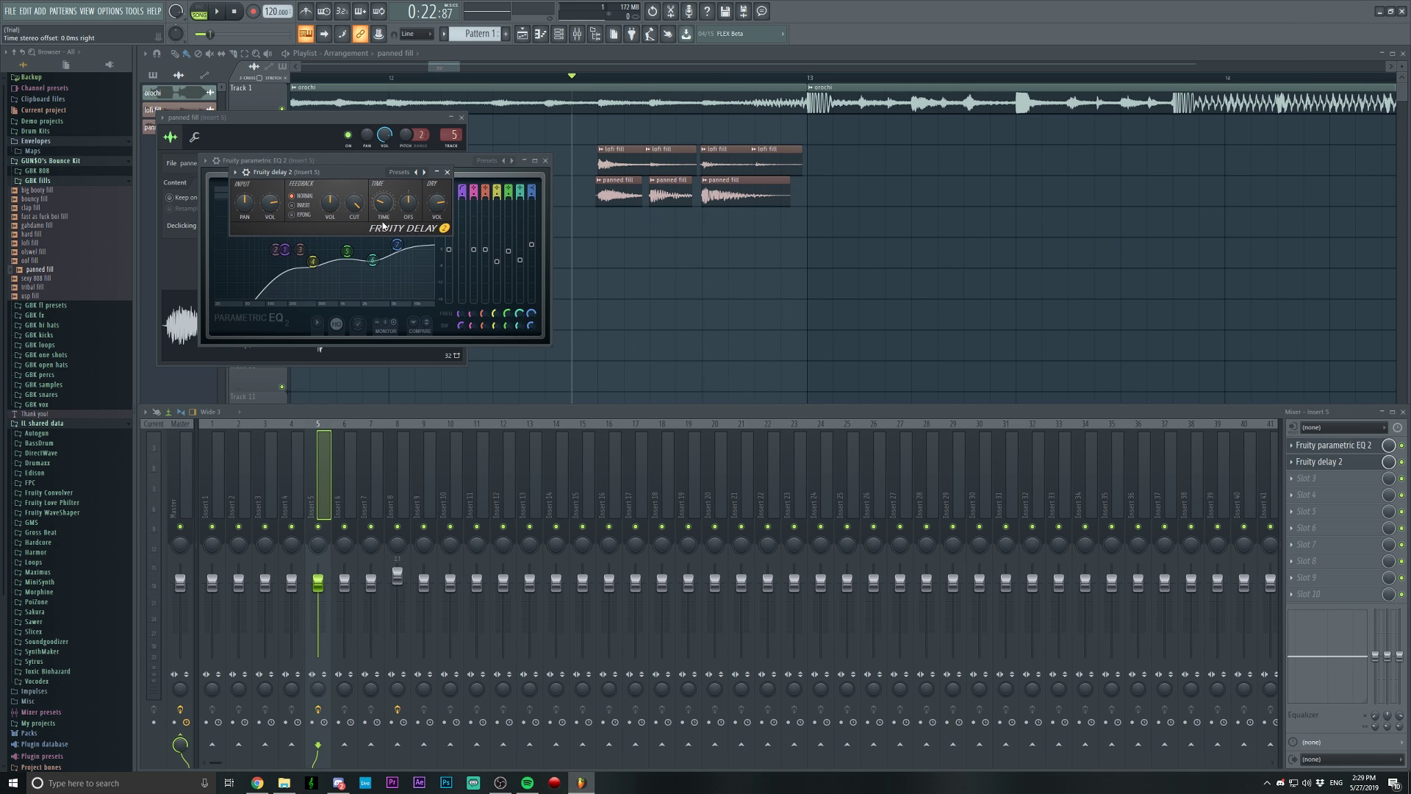
drag(390, 218, 401, 233)
drag(281, 217, 282, 236)
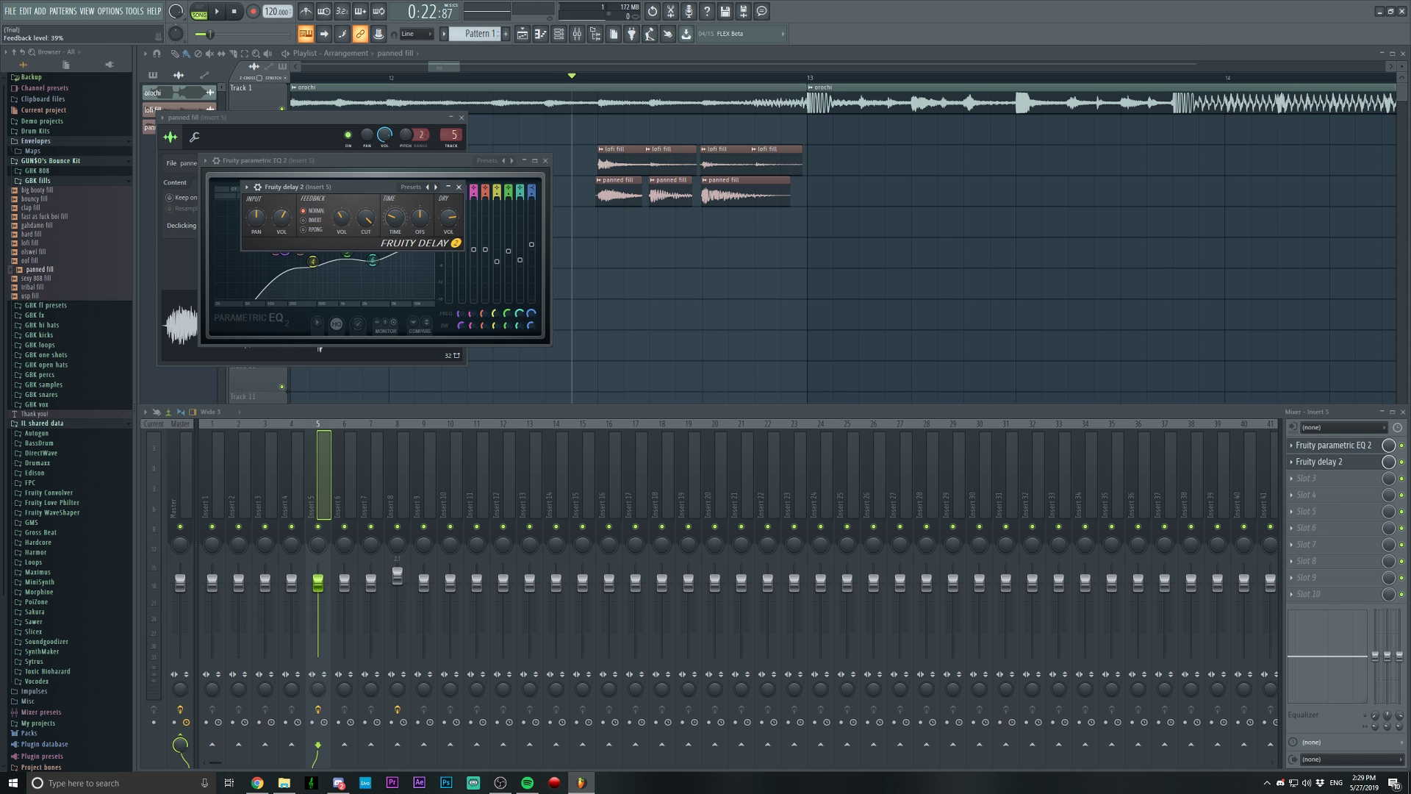
key(space)
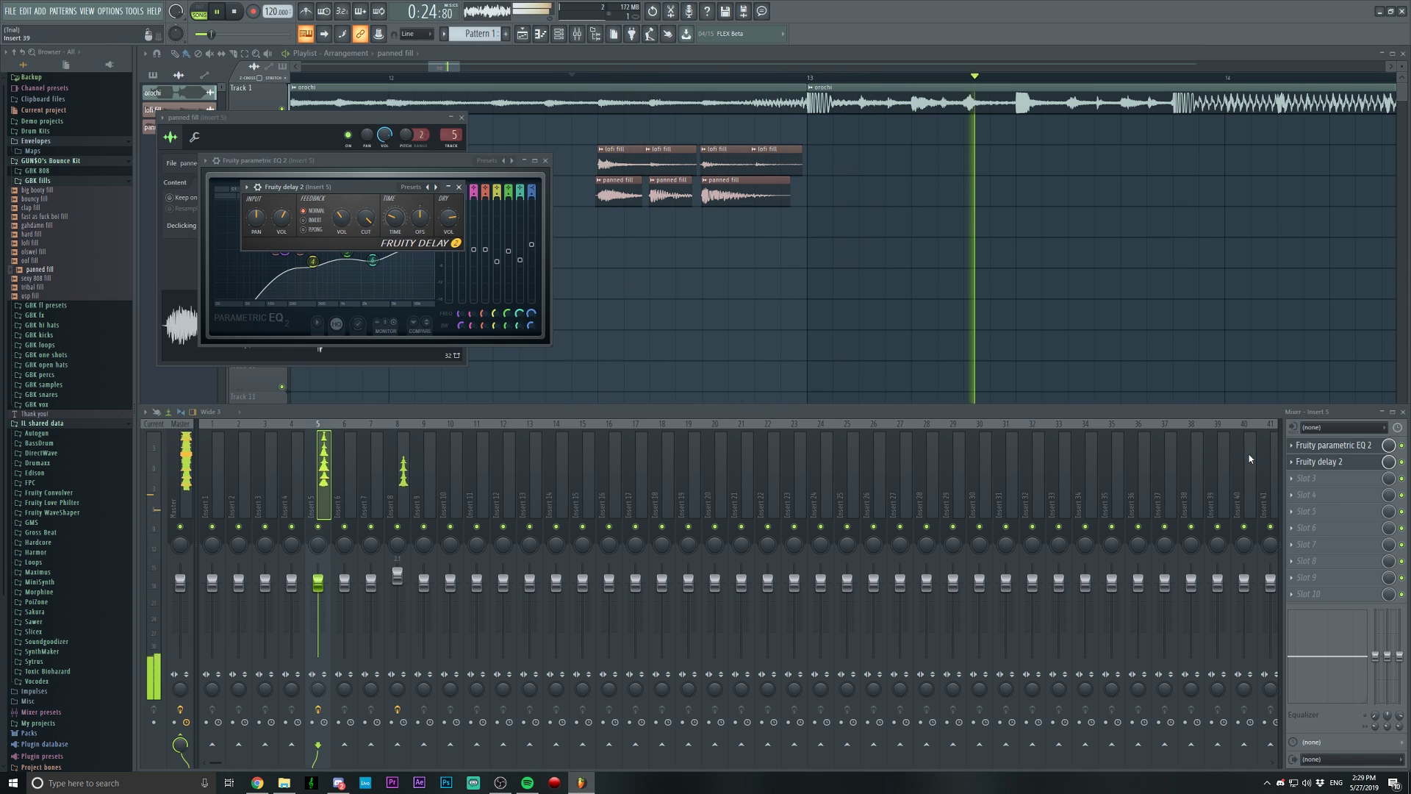
key(space)
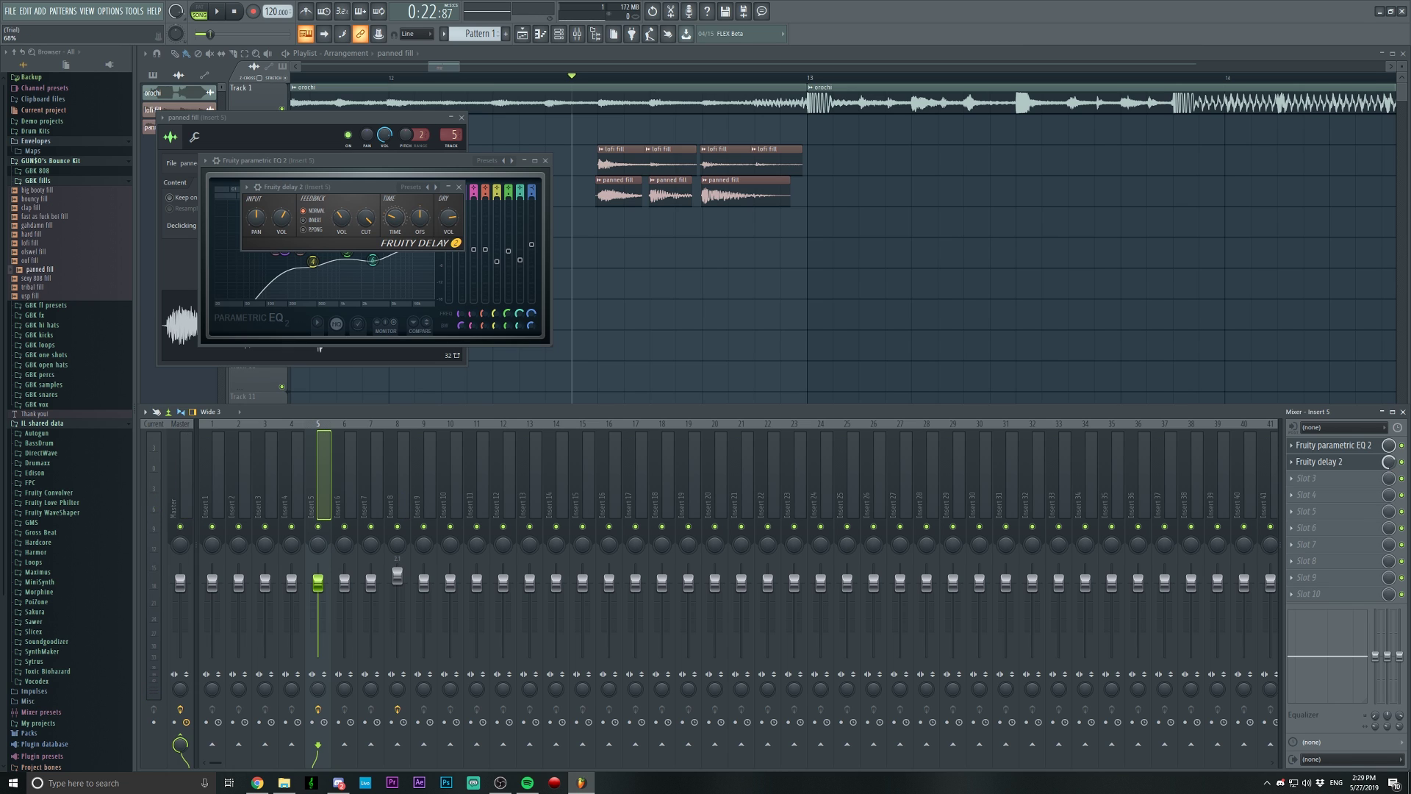
Play back the layered fills and set the playhead at the start of bar 12.
key(space)
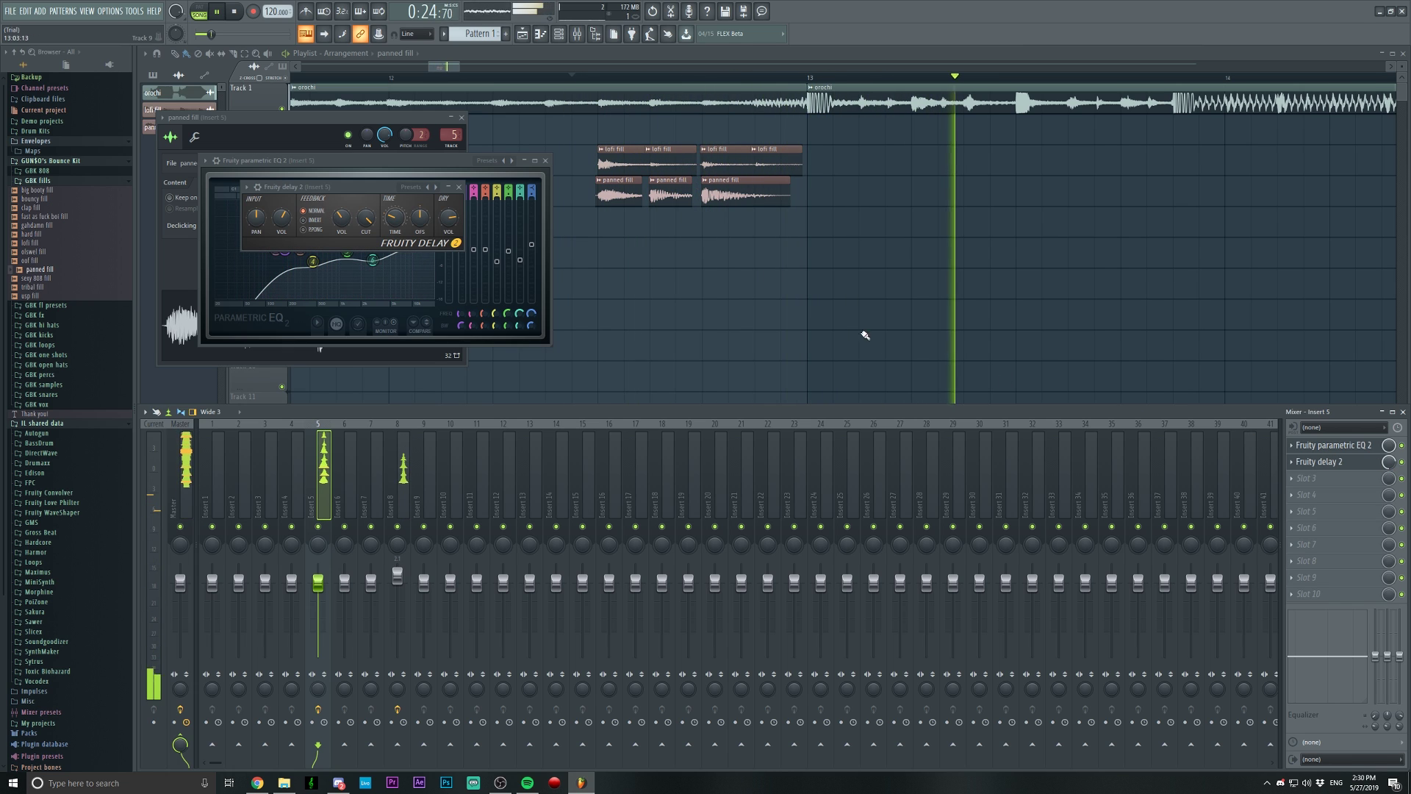
key(space)
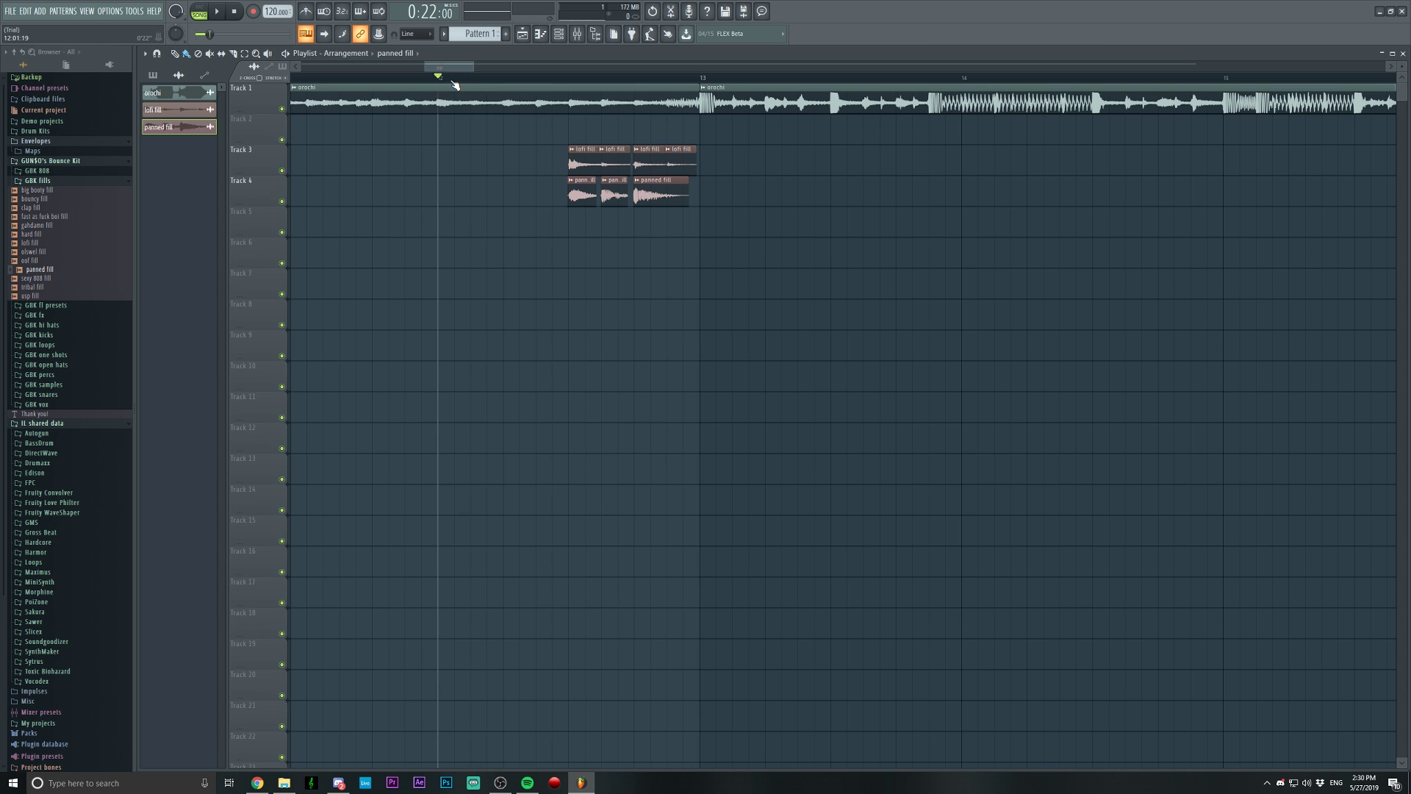
scroll(454, 82, down, 2)
click(525, 77)
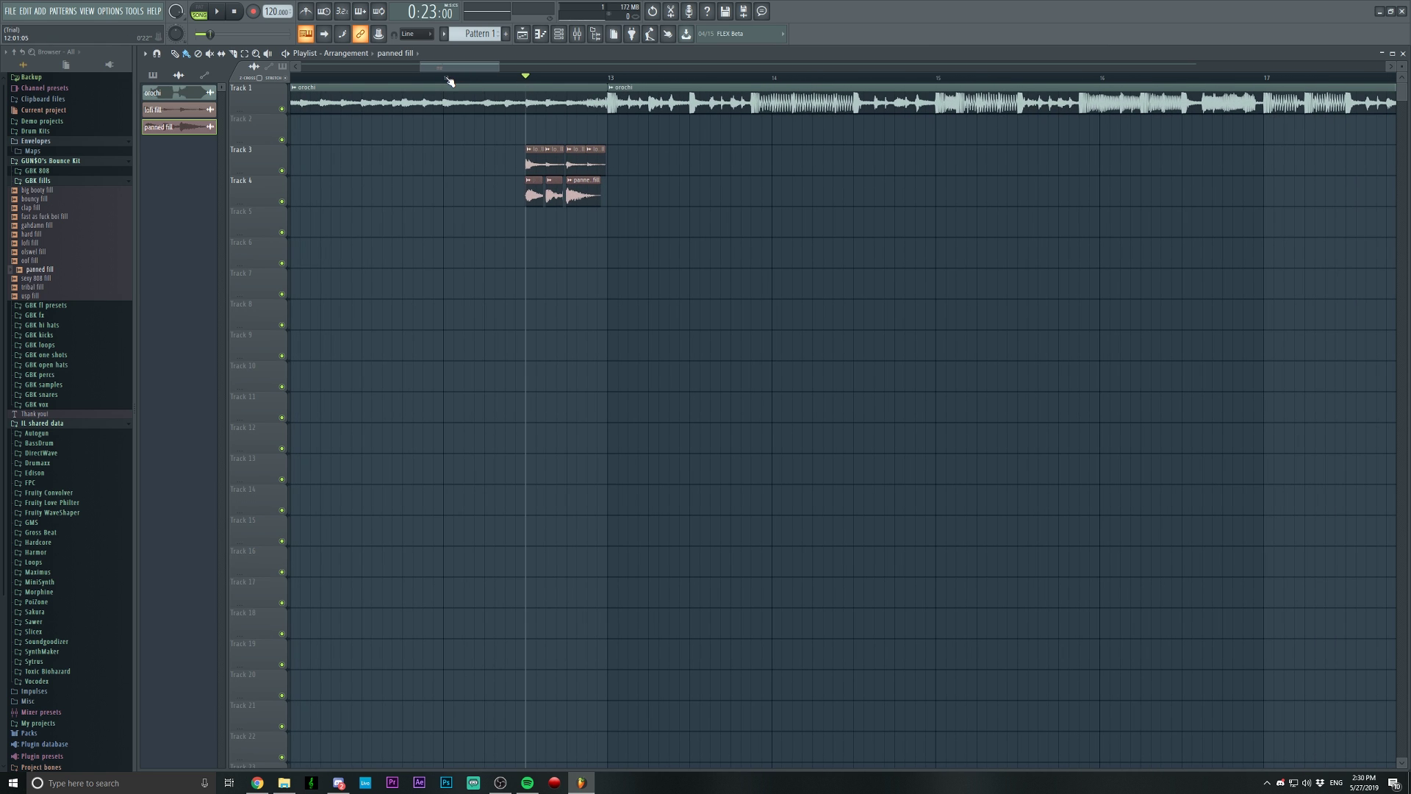
scroll(447, 81, down, 1)
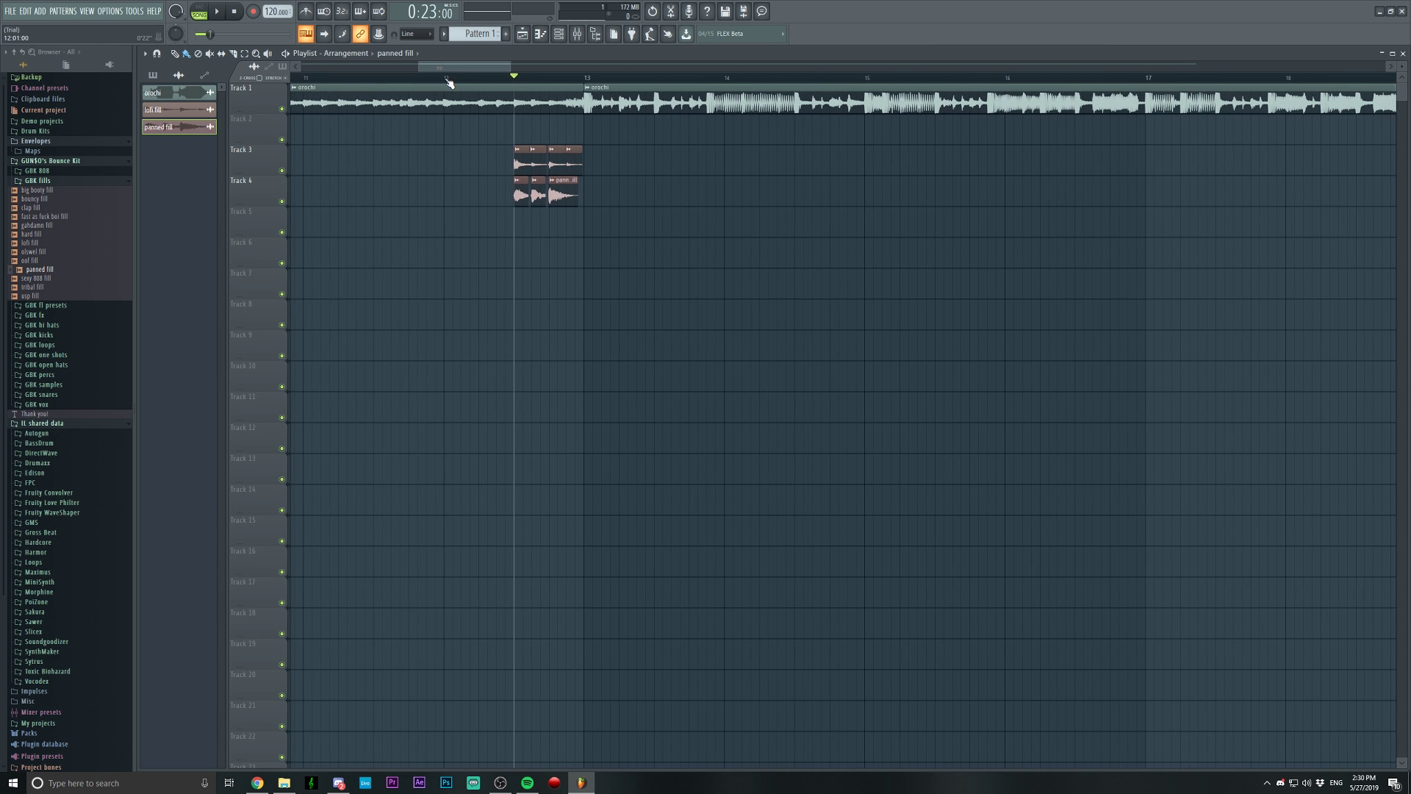
click(445, 77)
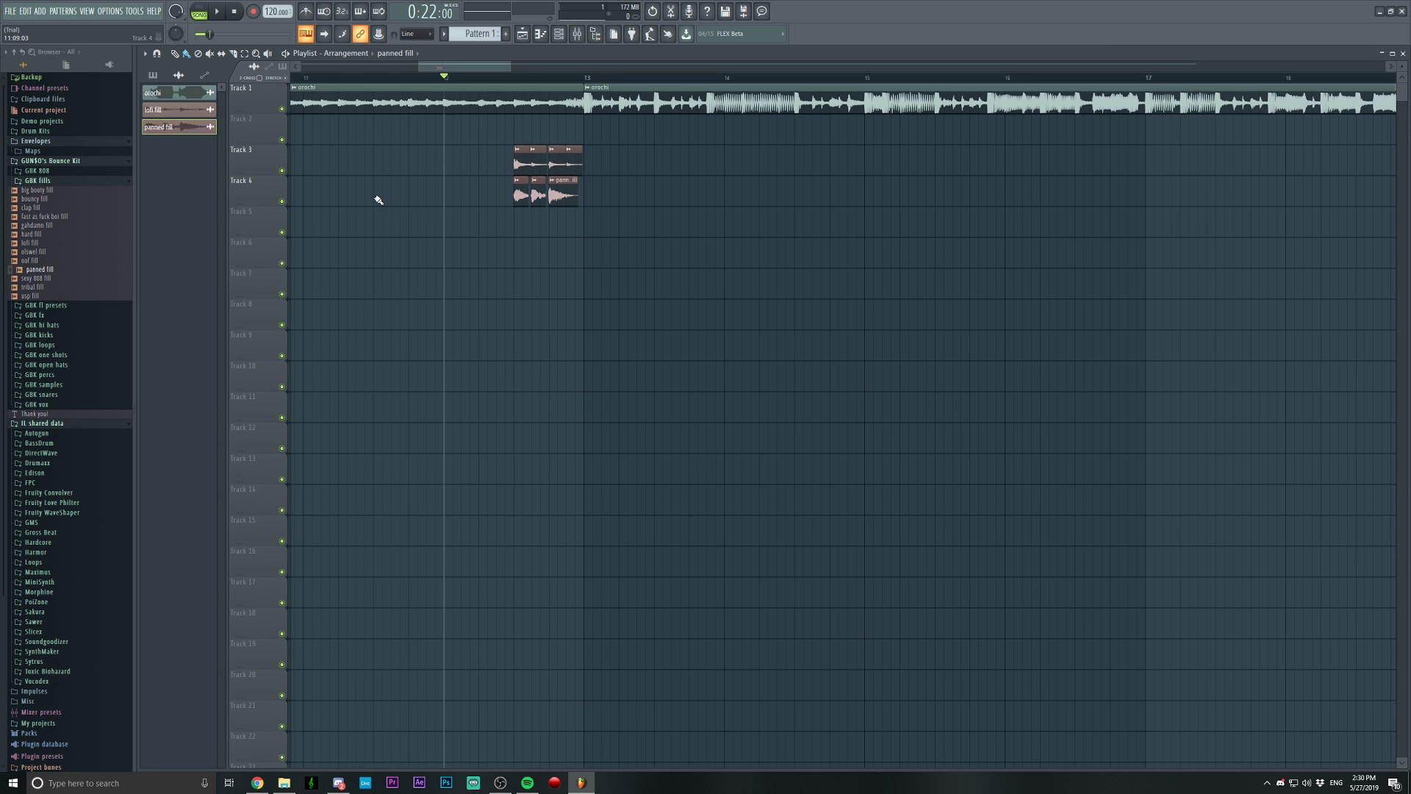
Add the oof fill to Track 5 at bar 12, slice it after its first hit and delete the remainder.
drag(32, 261, 466, 220)
scroll(480, 87, up, 3)
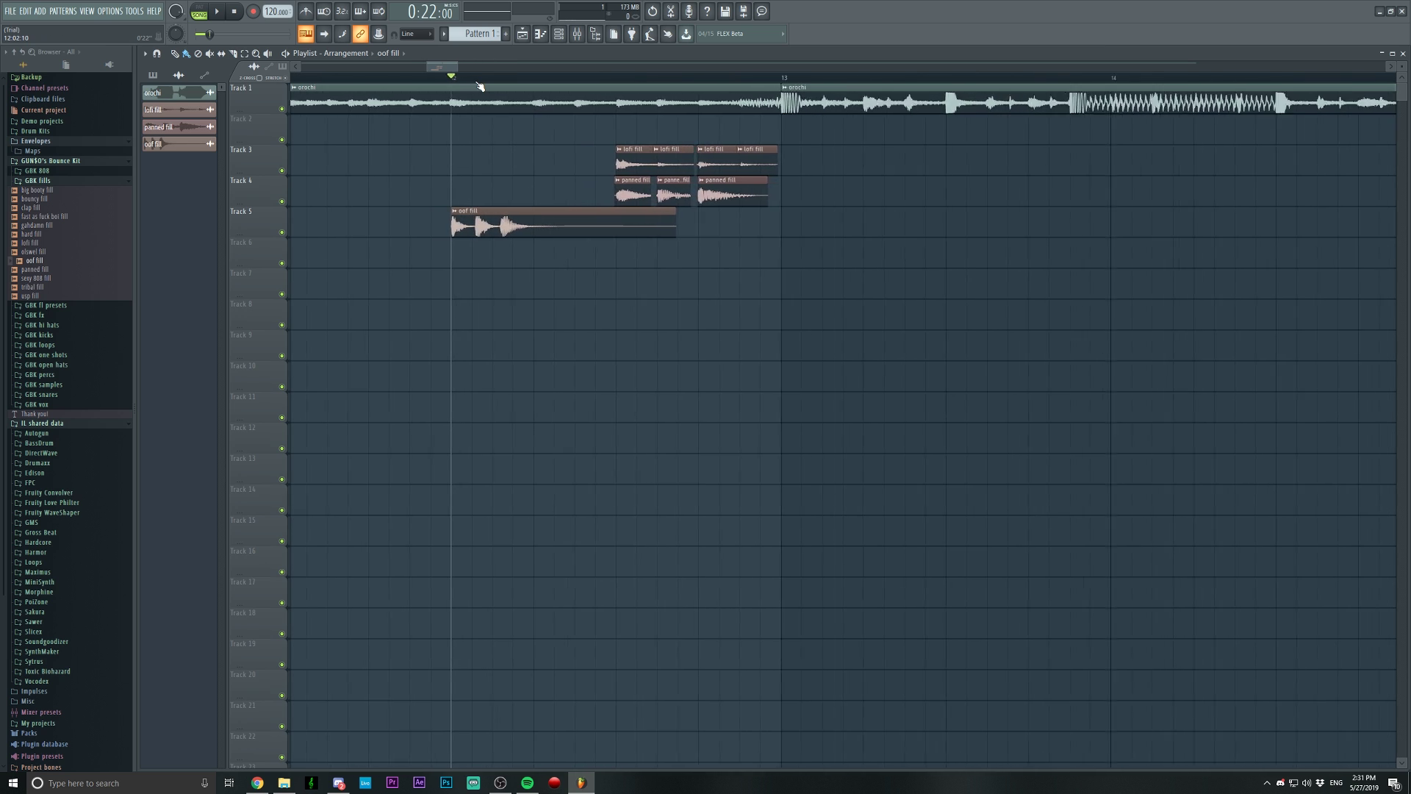
scroll(479, 87, up, 2)
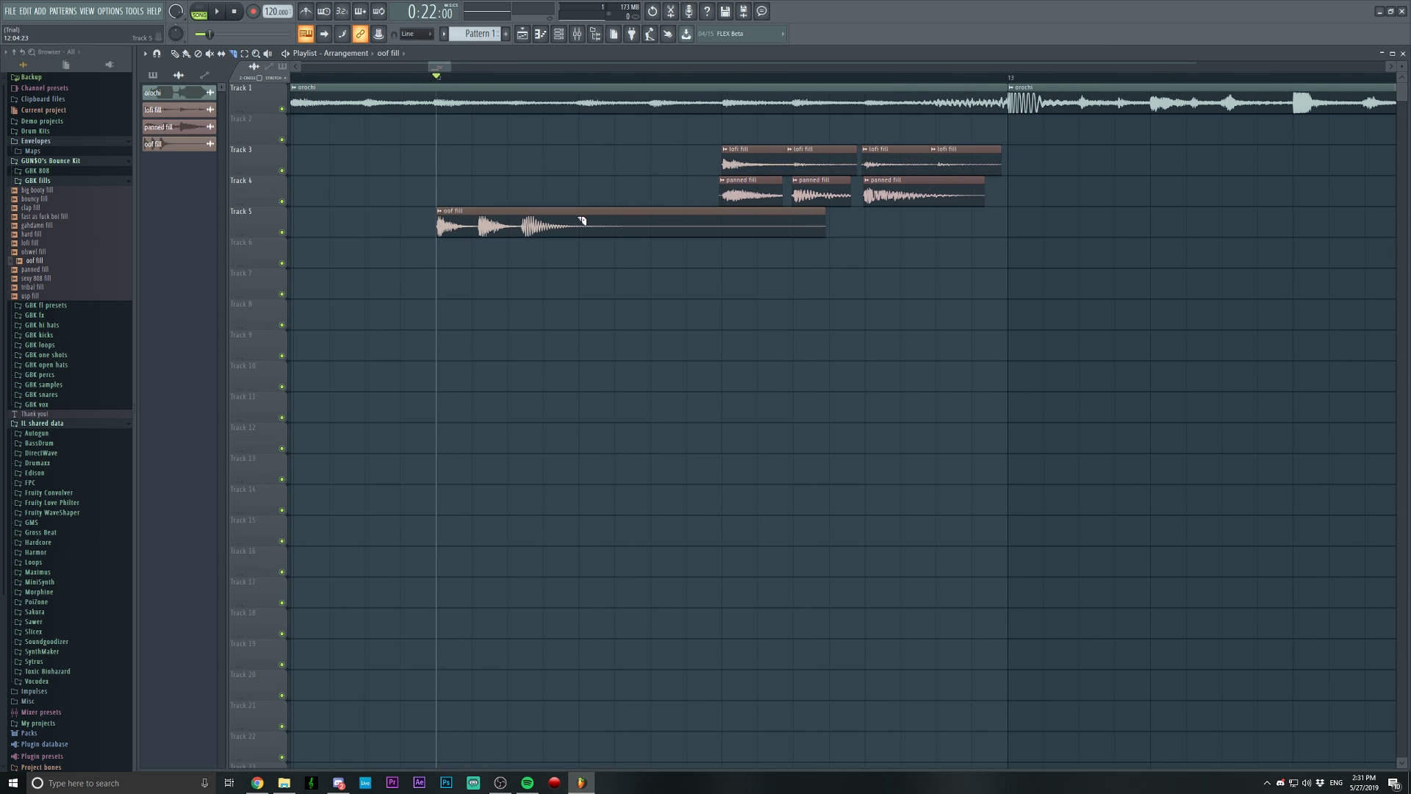
key(c)
drag(479, 239, 480, 240)
click(188, 55)
right_click(526, 218)
Place three more copies of the oof fill hit evenly across the first half of bar 12 on Track 5, and play the result.
scroll(471, 222, down, 2)
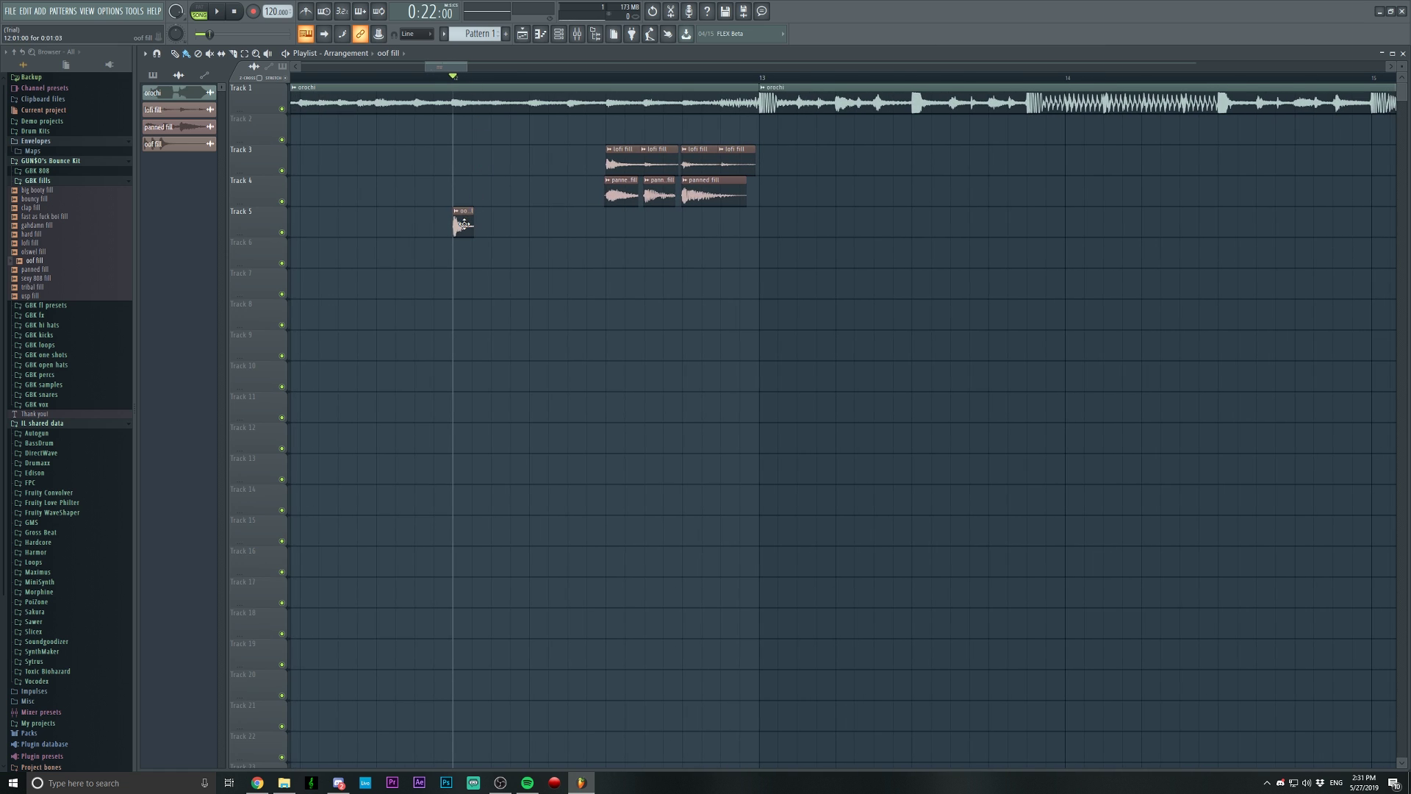
click(496, 225)
click(532, 224)
click(570, 227)
key(space)
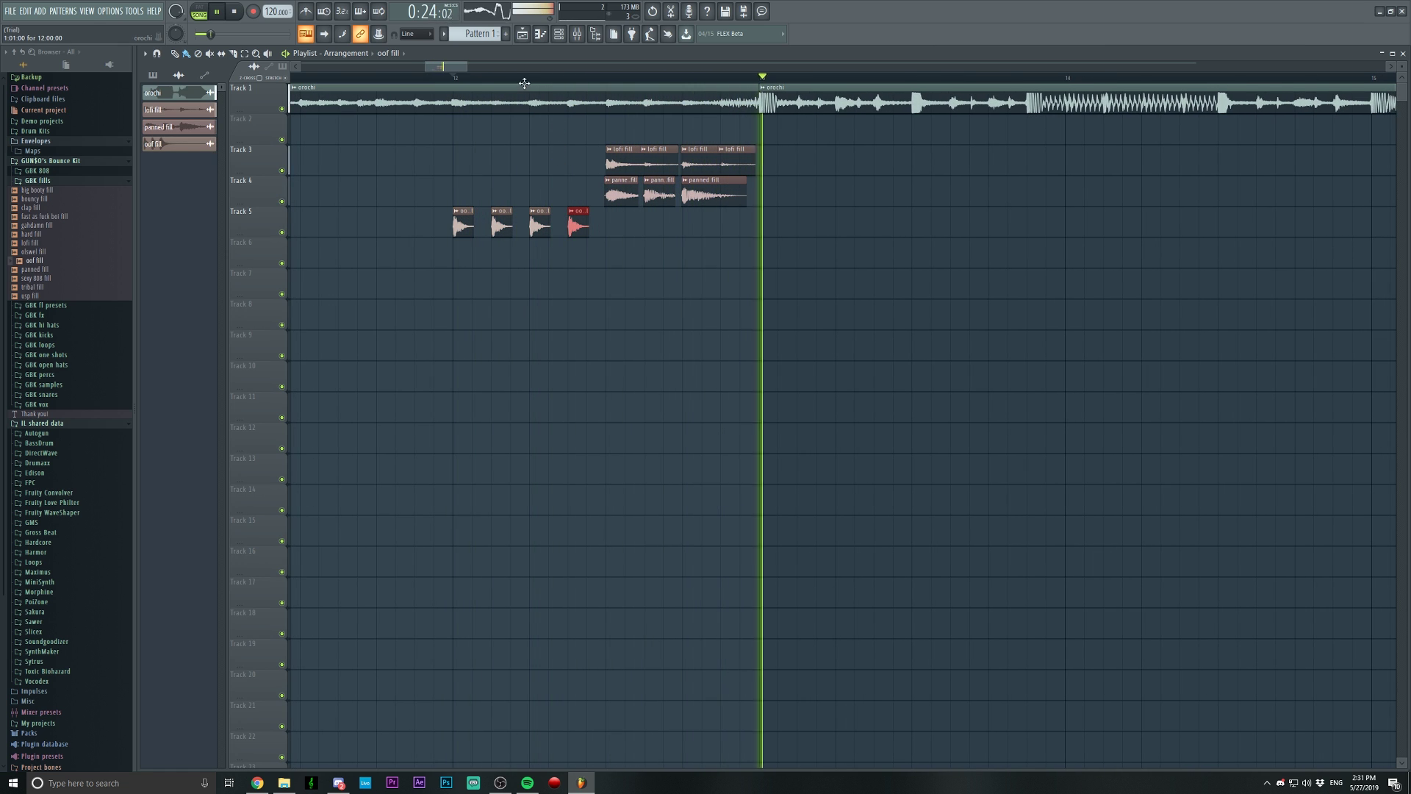
key(space)
Route the oof fill to mixer insert 6 and load Fruity parametric EQ 2 in its first effect slot.
scroll(525, 86, down, 2)
scroll(525, 86, up, 4)
click(153, 143)
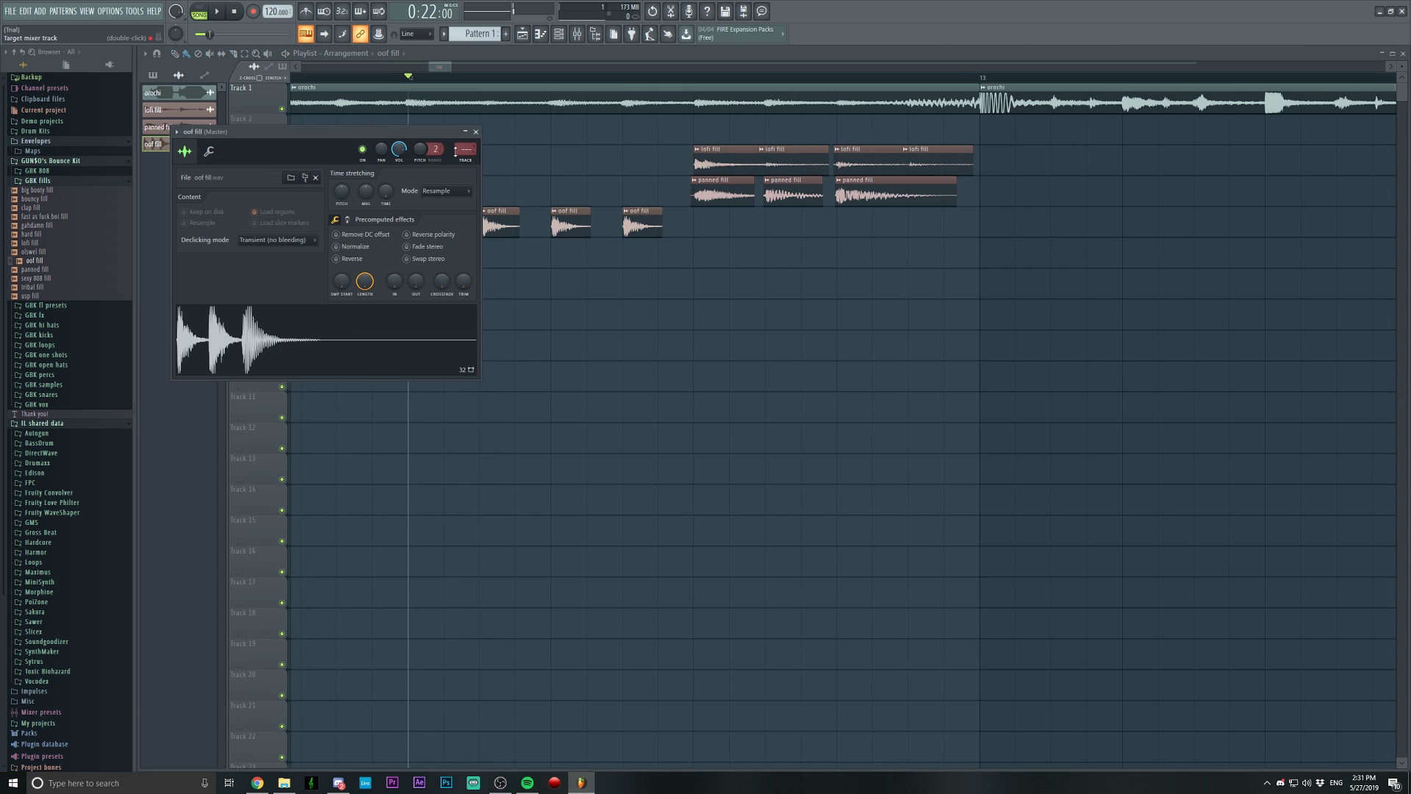
drag(467, 149, 468, 136)
click(558, 33)
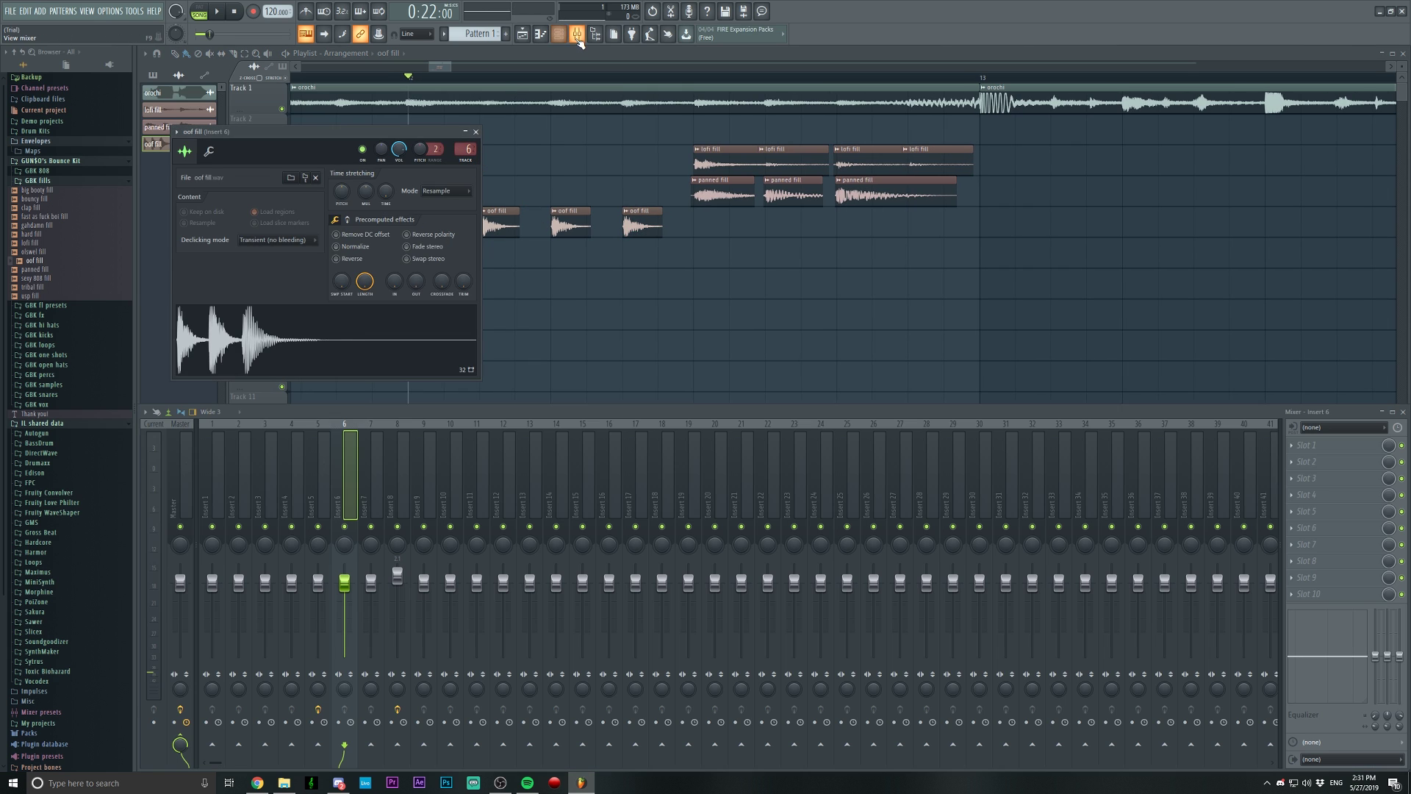
click(1316, 445)
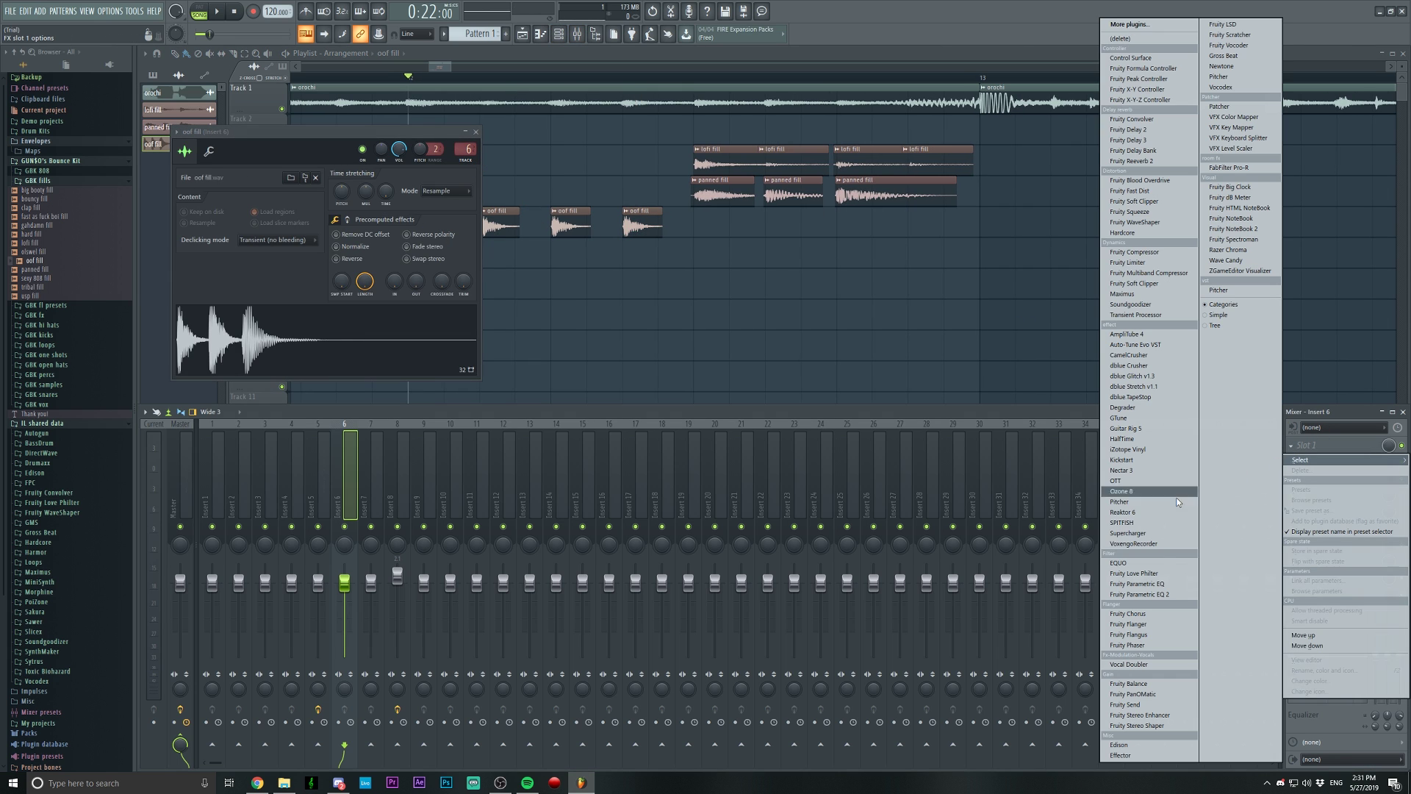
click(1147, 595)
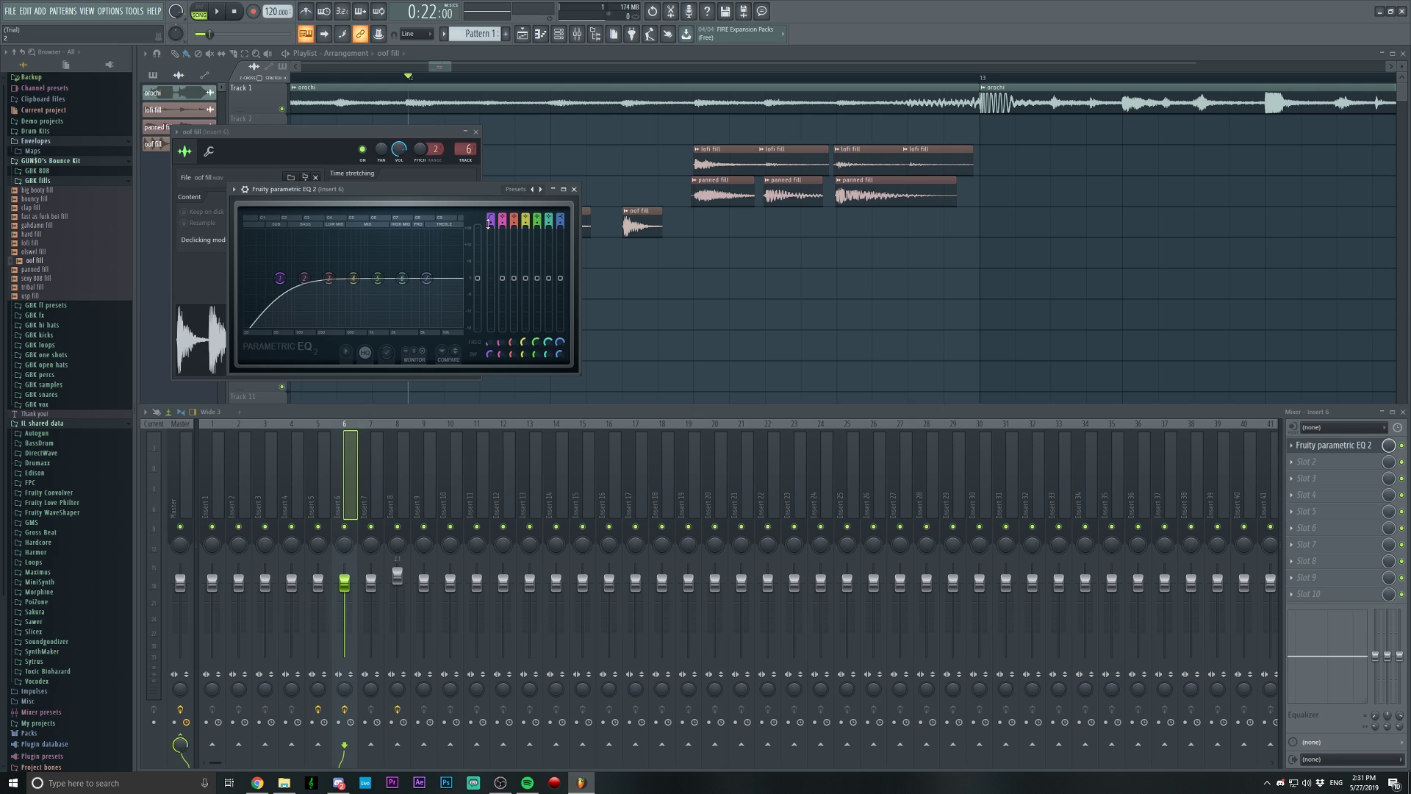
Shape the oof fill's EQ with a low cut while playing it back.
scroll(488, 225, up, 1)
scroll(488, 222, down, 2)
key(space)
drag(305, 278, 427, 280)
Create an automation clip for the oof fill's channel volume and move it on Track 2 to start at bar 12.
scroll(658, 279, down, 2)
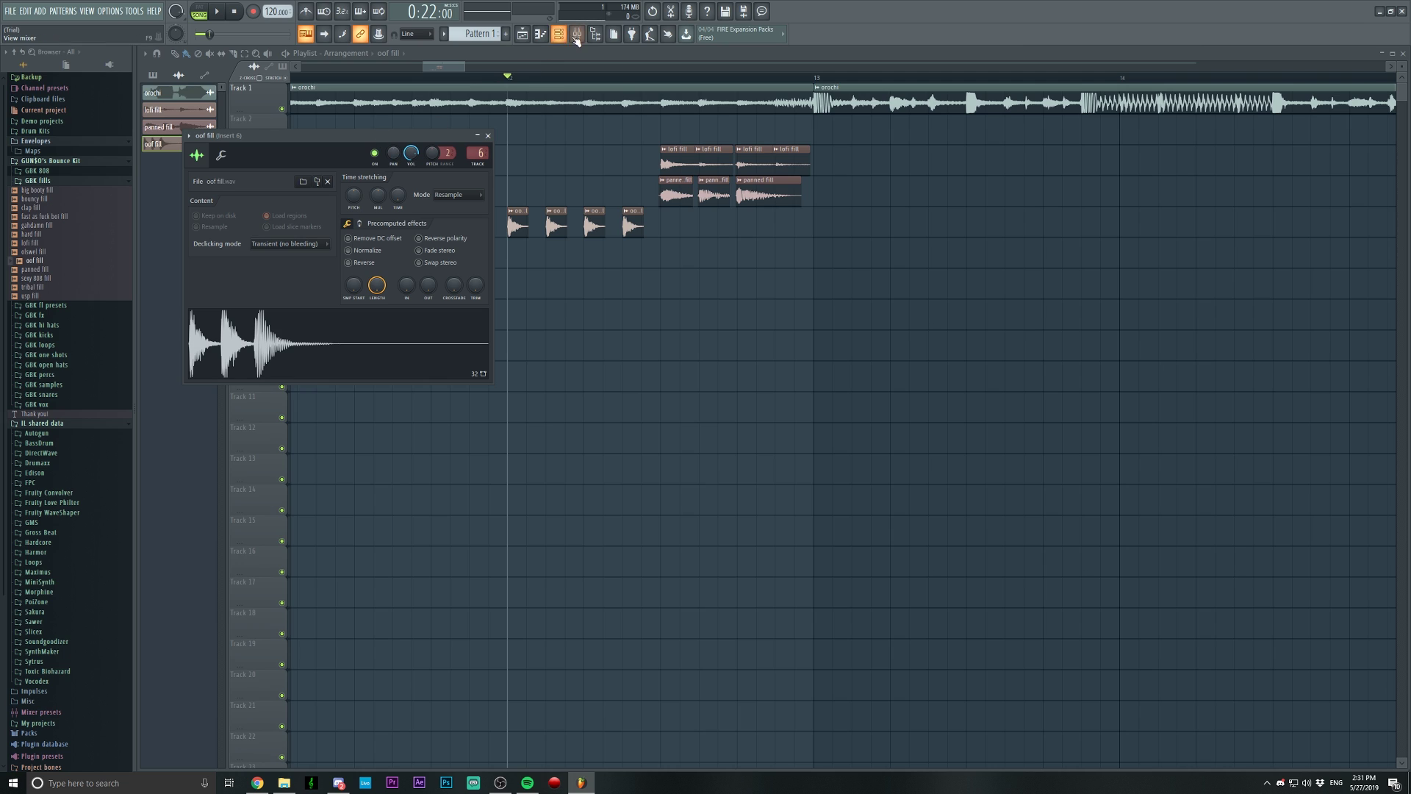
right_click(411, 160)
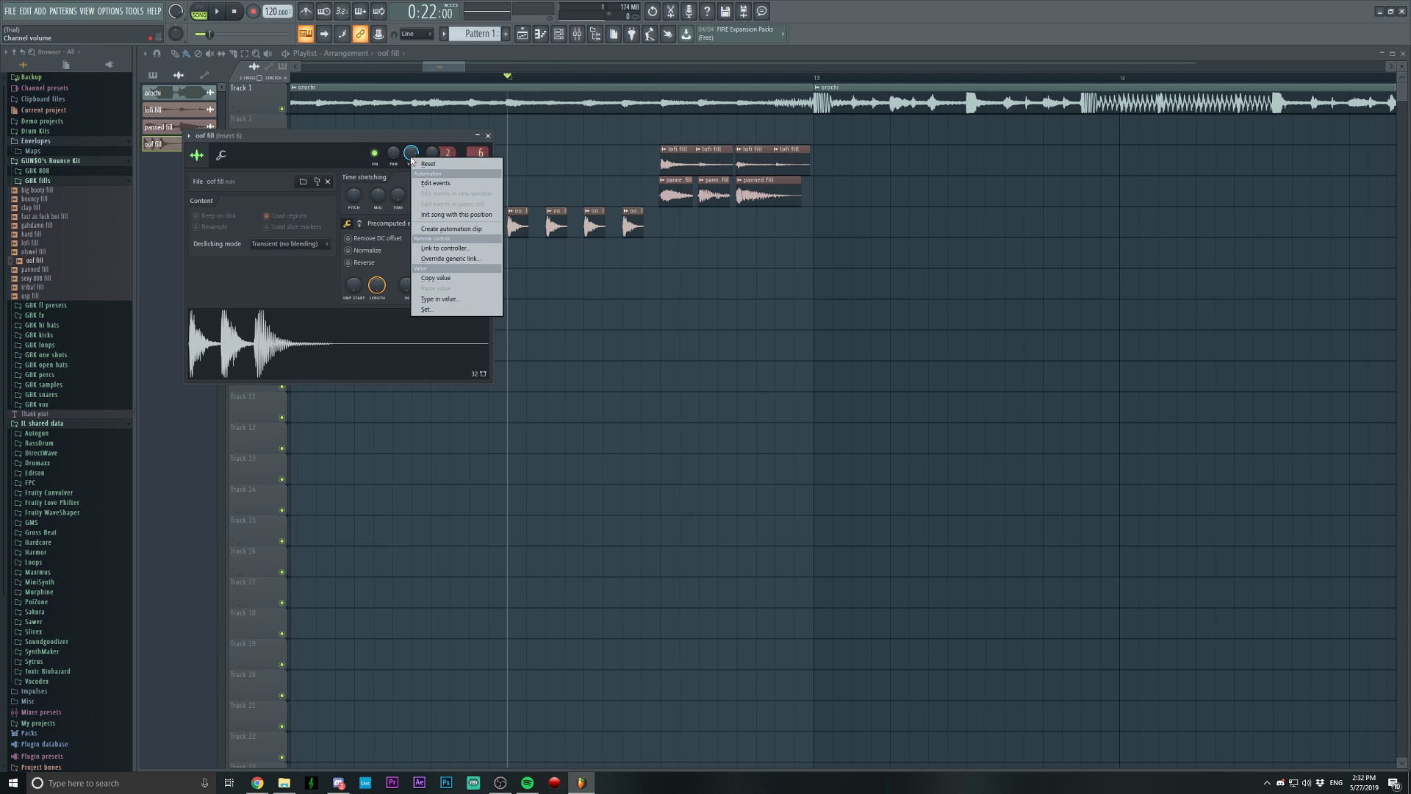
click(457, 229)
scroll(478, 81, down, 5)
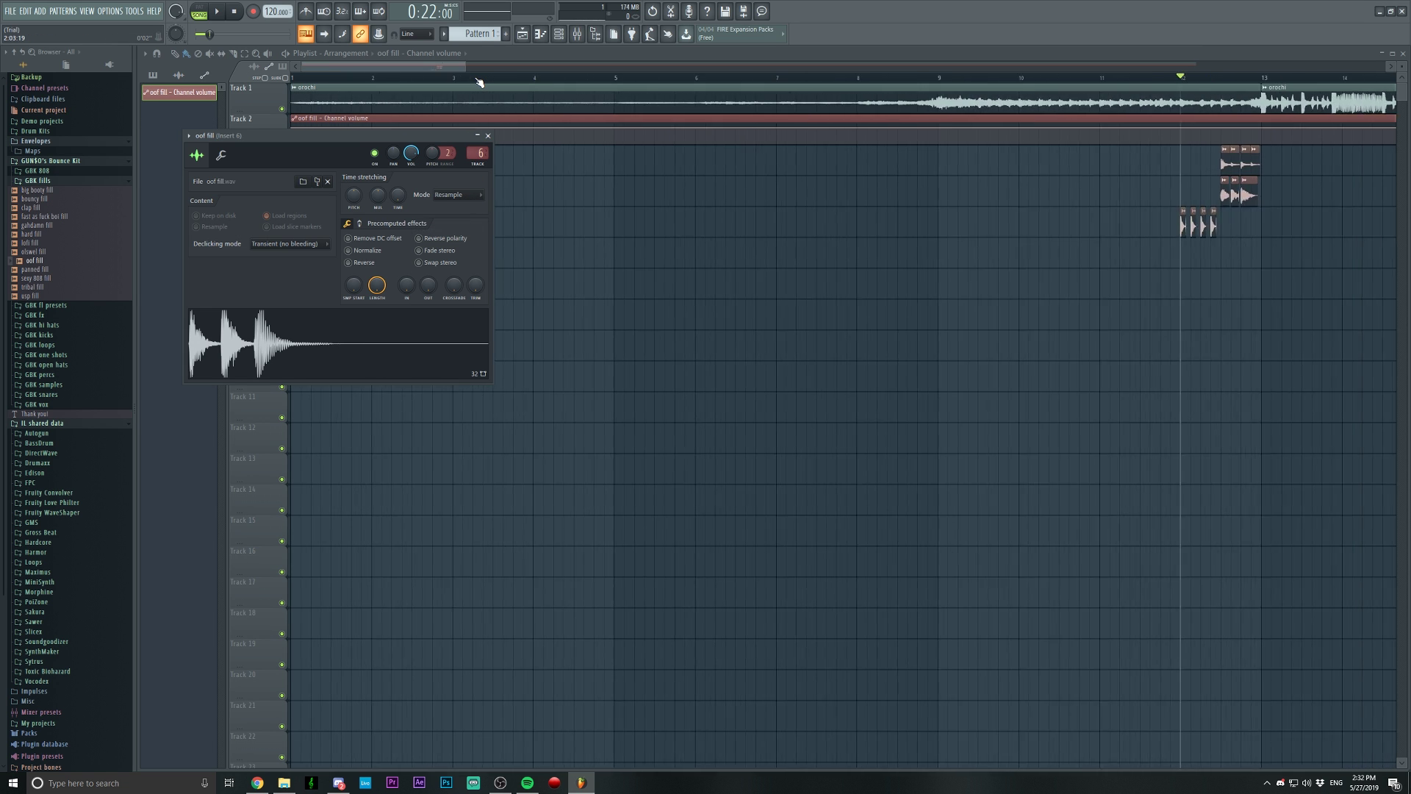
scroll(479, 81, down, 1)
scroll(562, 80, up, 6)
right_click(569, 134)
drag(603, 134, 537, 119)
scroll(536, 118, up, 3)
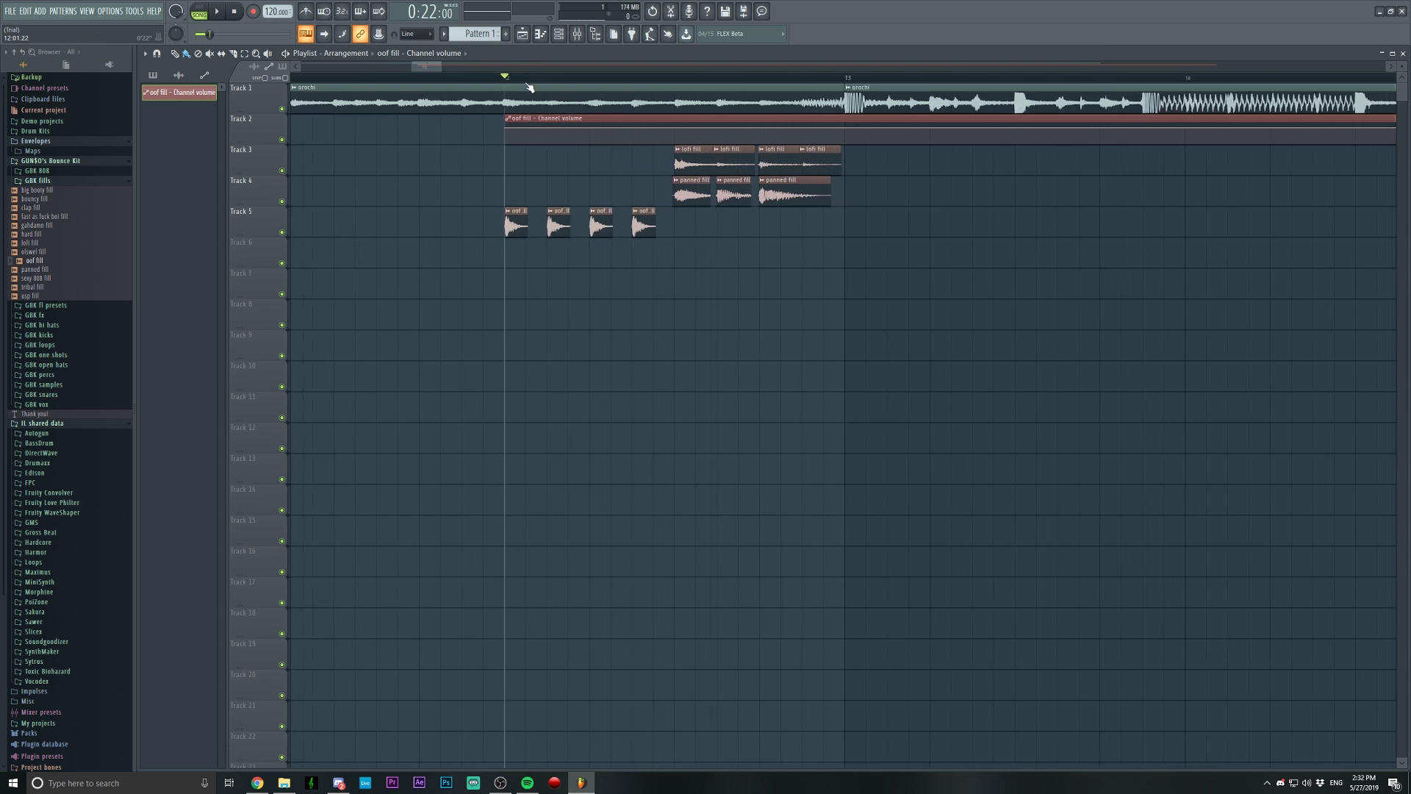
Add a point to the volume automation above the end of the fourth oof fill hit, using the start point's copied value.
right_click(503, 128)
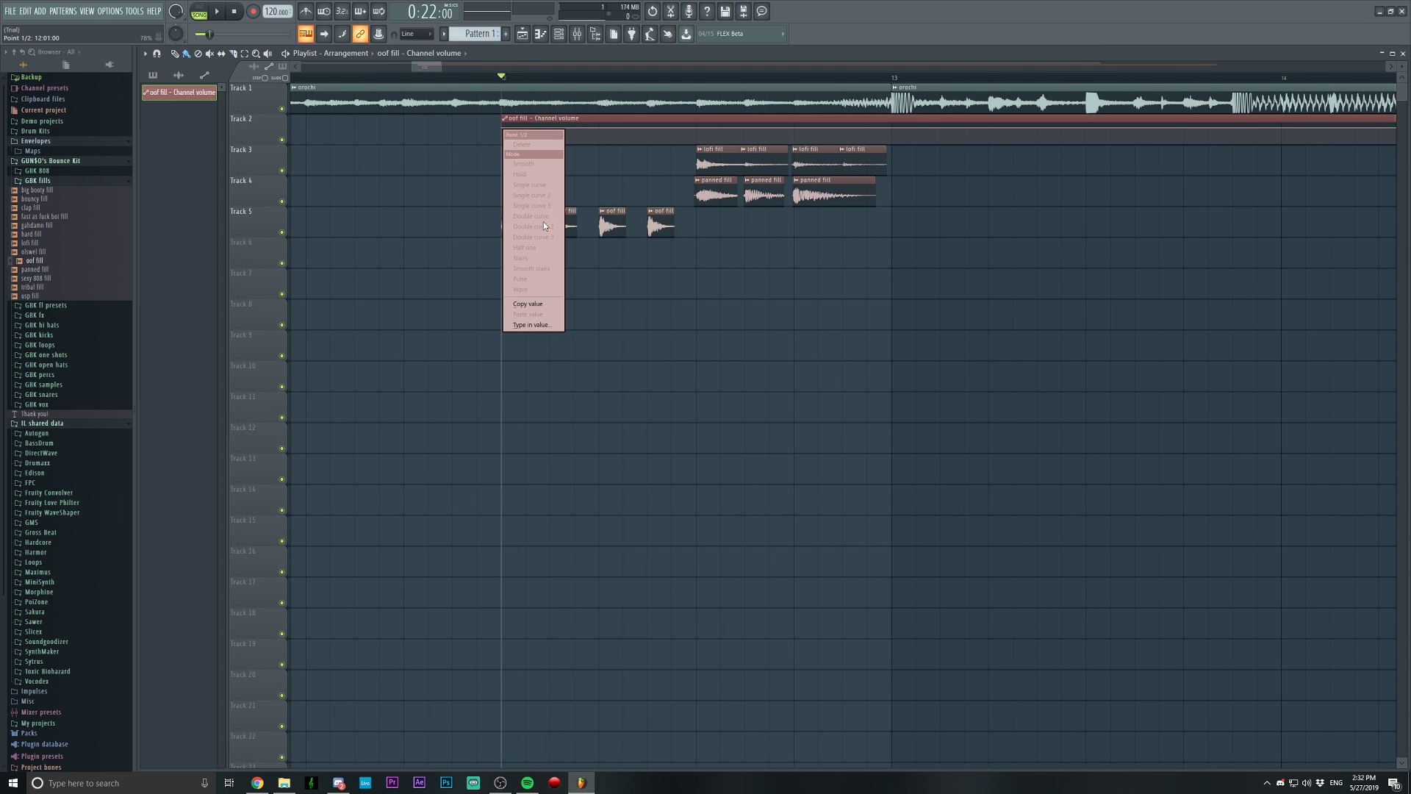
click(533, 304)
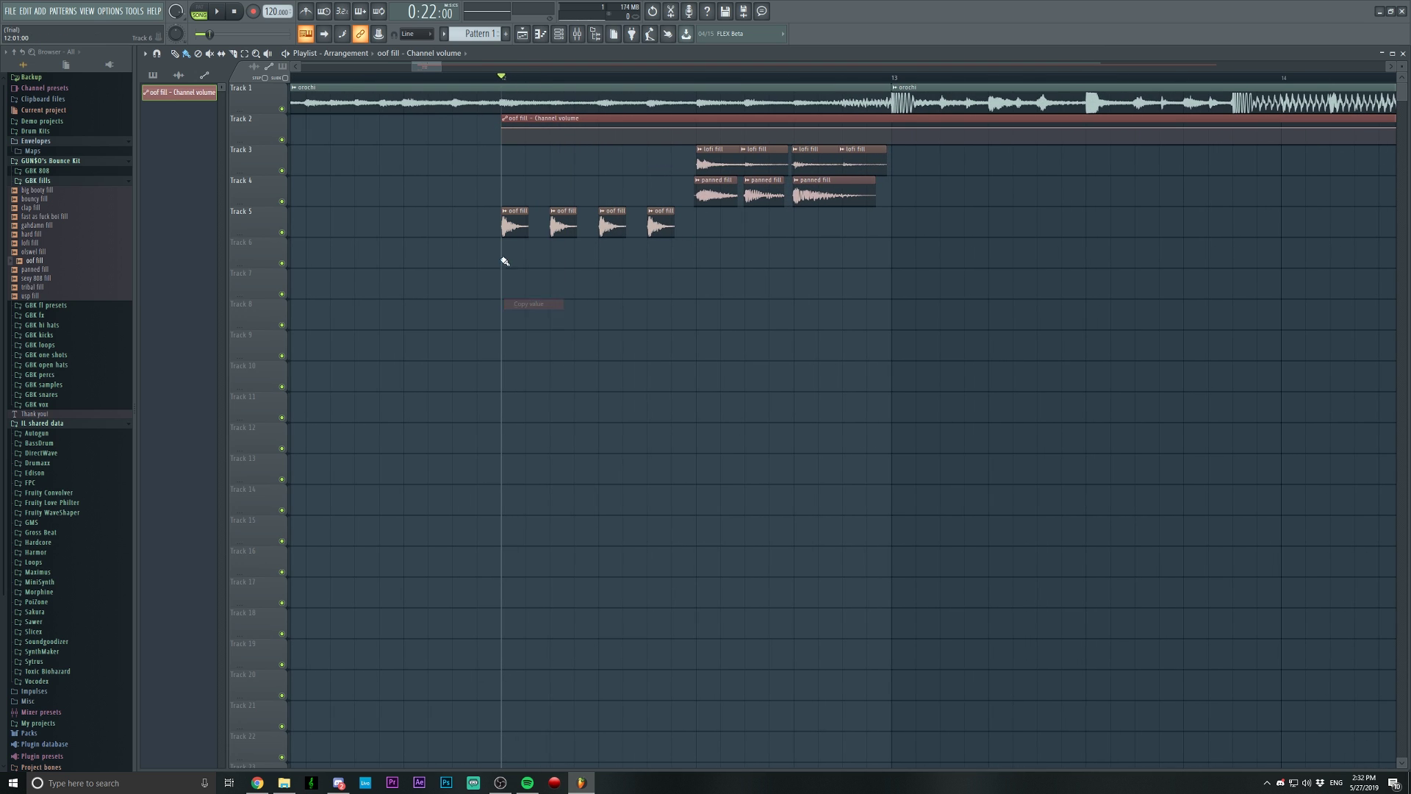
right_click(670, 132)
click(702, 316)
Lower the volume automation's start point to near zero, curve the rise across the four oof fill hits, and play it.
mouse_move(1401, 66)
mouse_down()
mouse_move(1401, 110)
mouse_move(1401, 67)
mouse_up()
drag(502, 128, 501, 151)
drag(587, 136, 586, 140)
key(space)
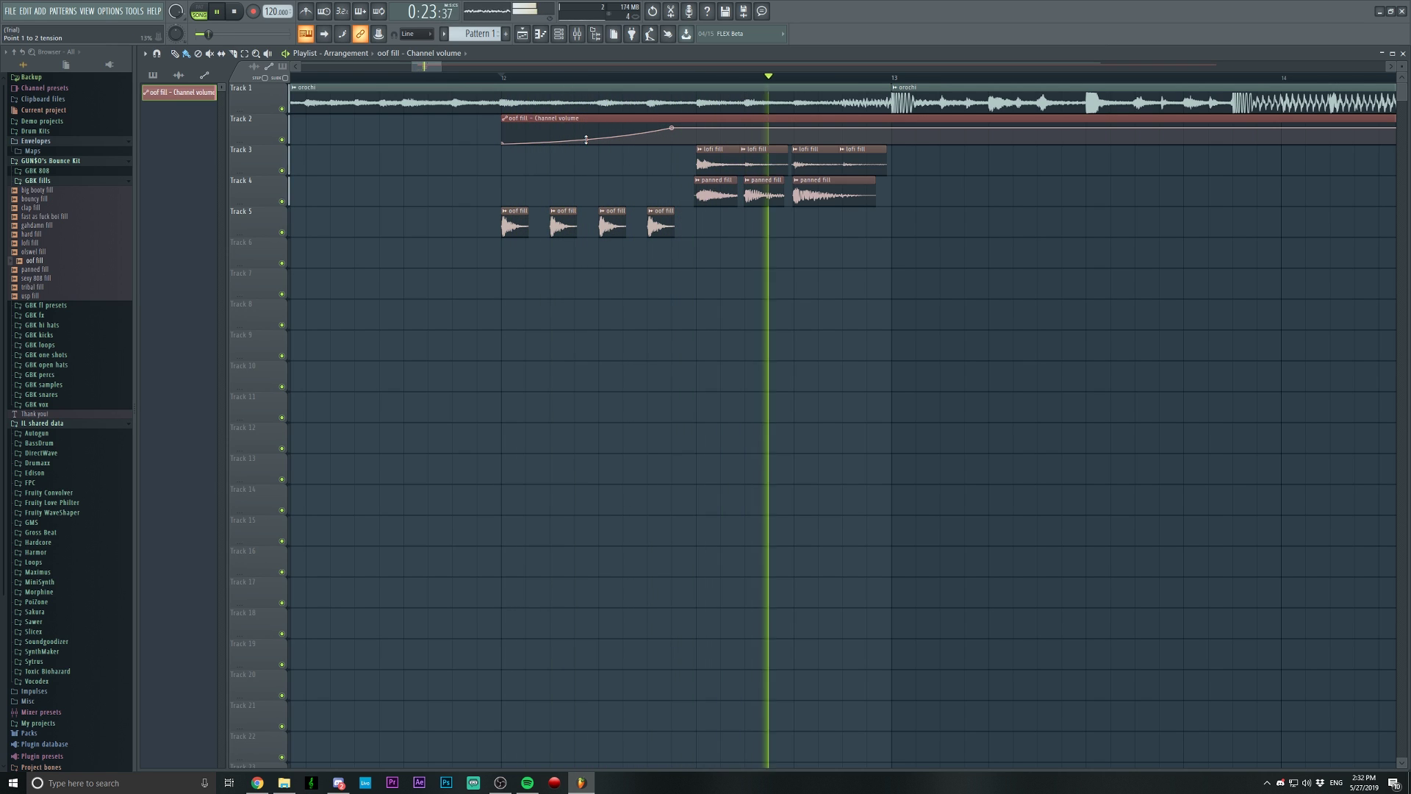
key(space)
Duplicate the four oof fill hits into the second half of bar 12 on Track 5.
click(667, 226)
key(ctrl+z)
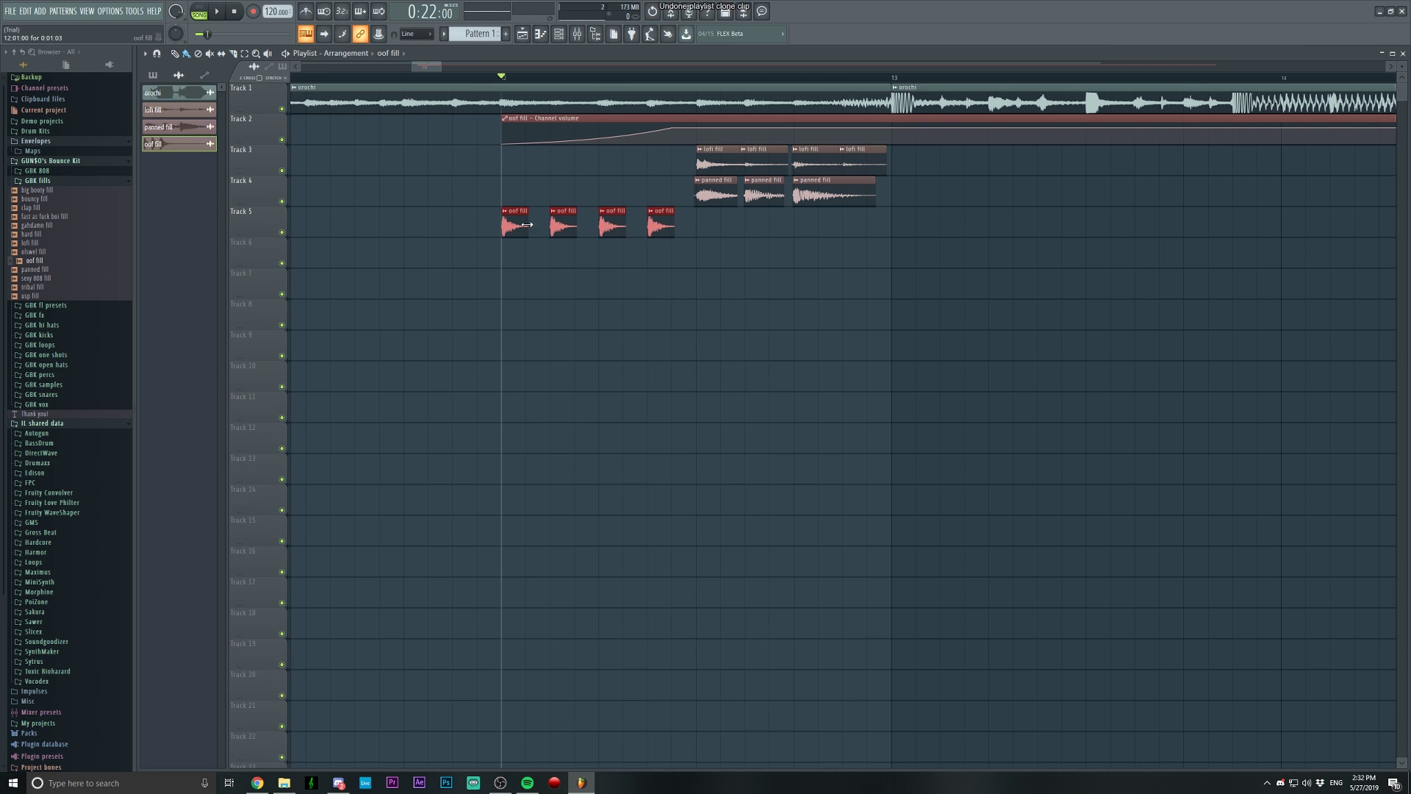
drag(526, 225, 711, 232)
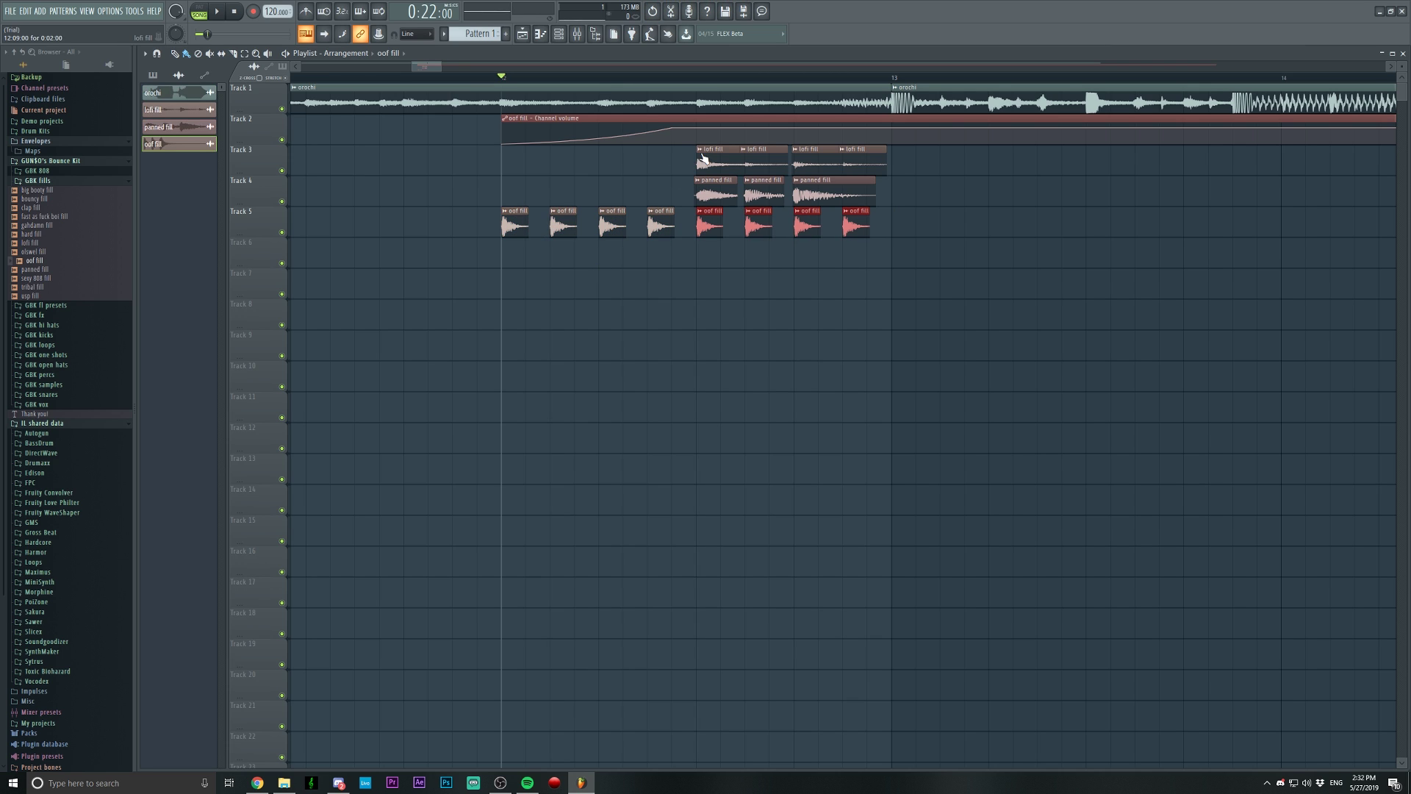
Hold the volume automation at 78% until mid-bar 12, then drop it abruptly and fade it out to near zero at bar 13.
right_click(697, 129)
right_click(697, 129)
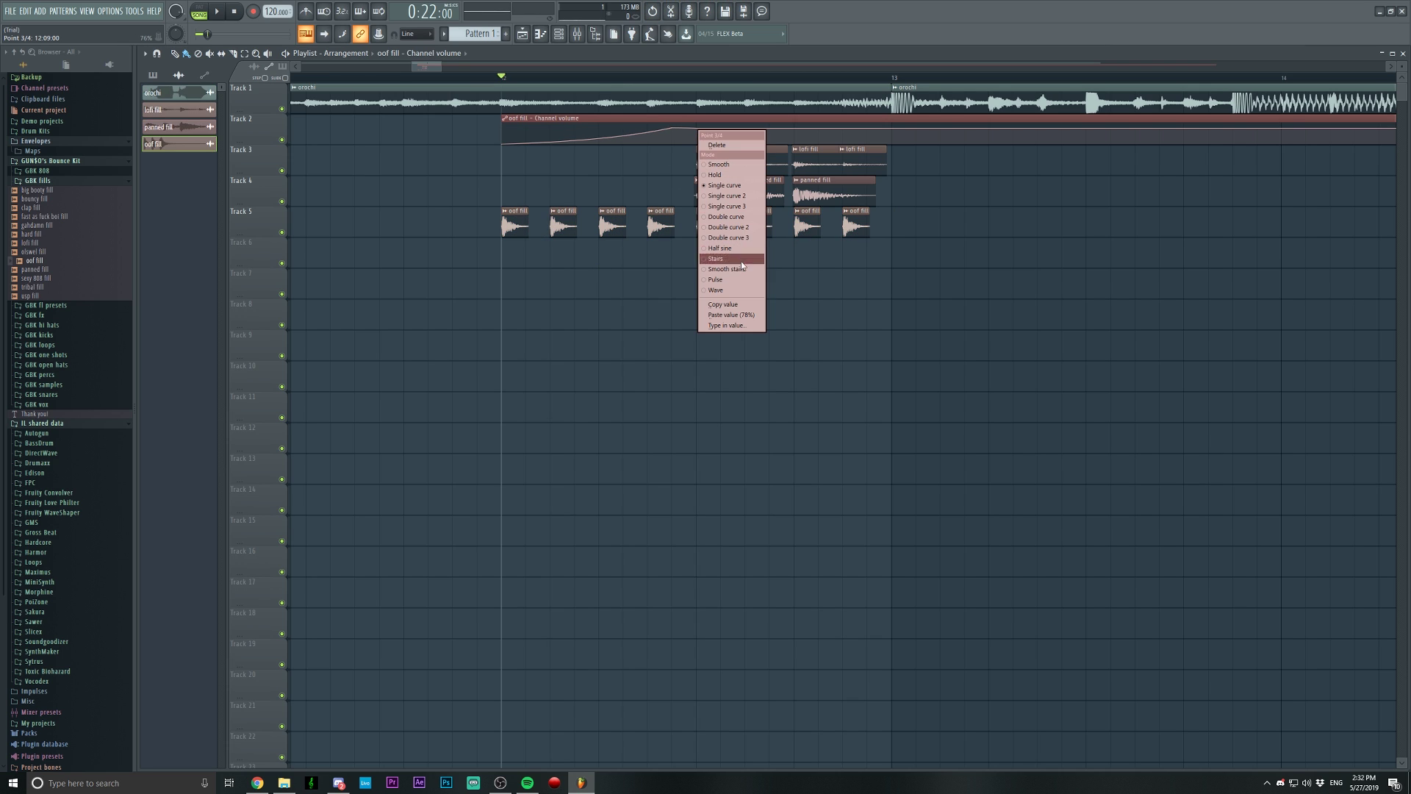
click(727, 315)
right_click(718, 133)
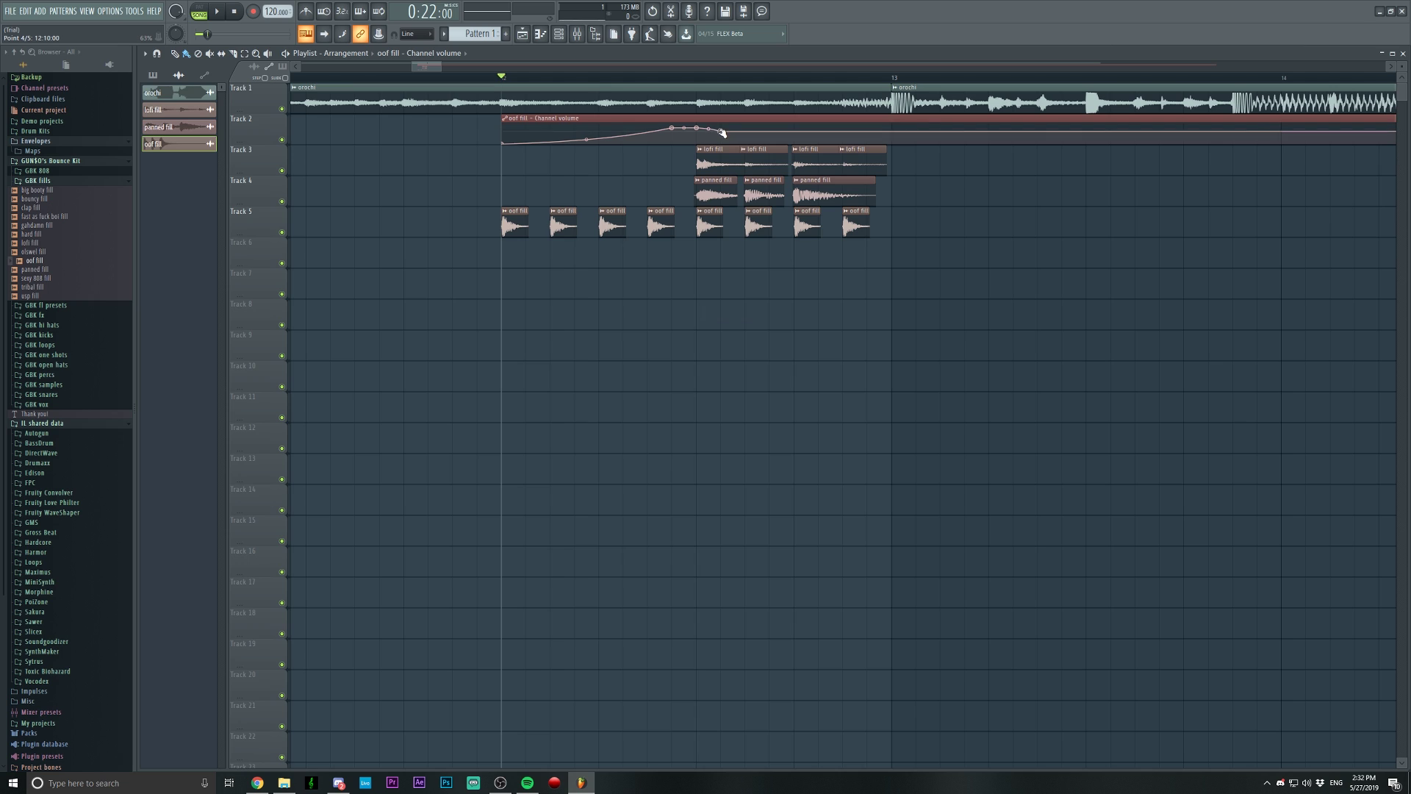
drag(721, 132, 708, 137)
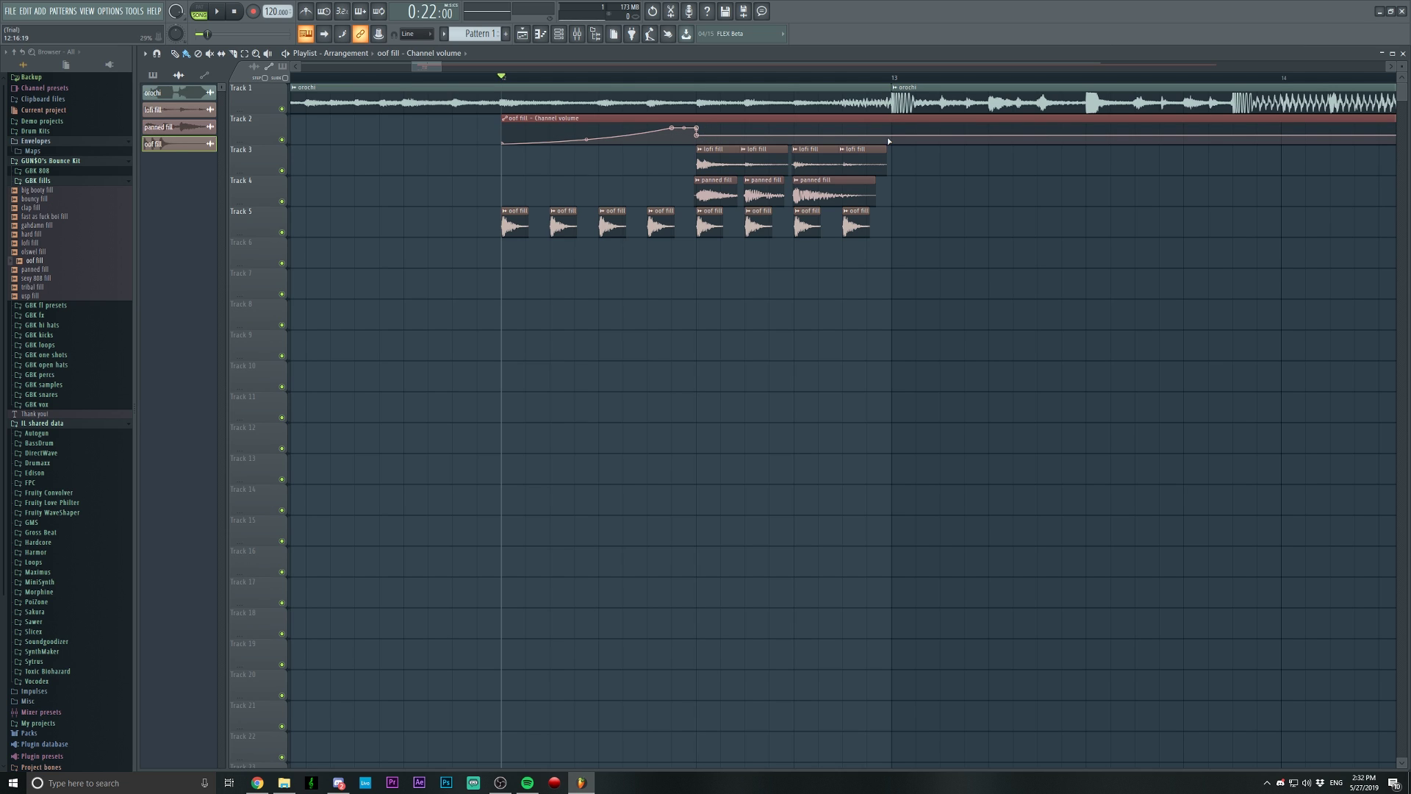
drag(892, 139, 892, 143)
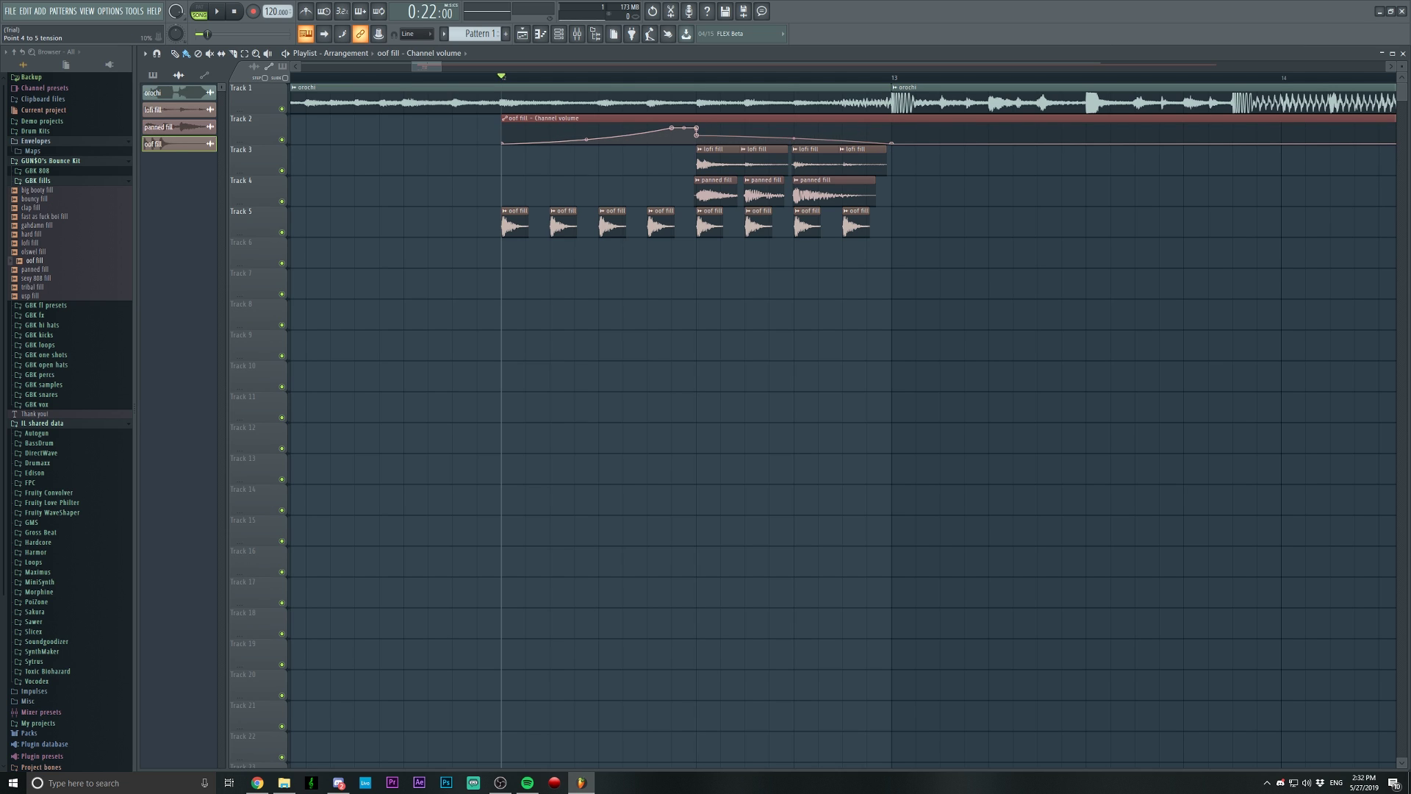
Listen to the layered fills with Track 1 muted, and again together with Track 1 from just before bar 12.
click(281, 108)
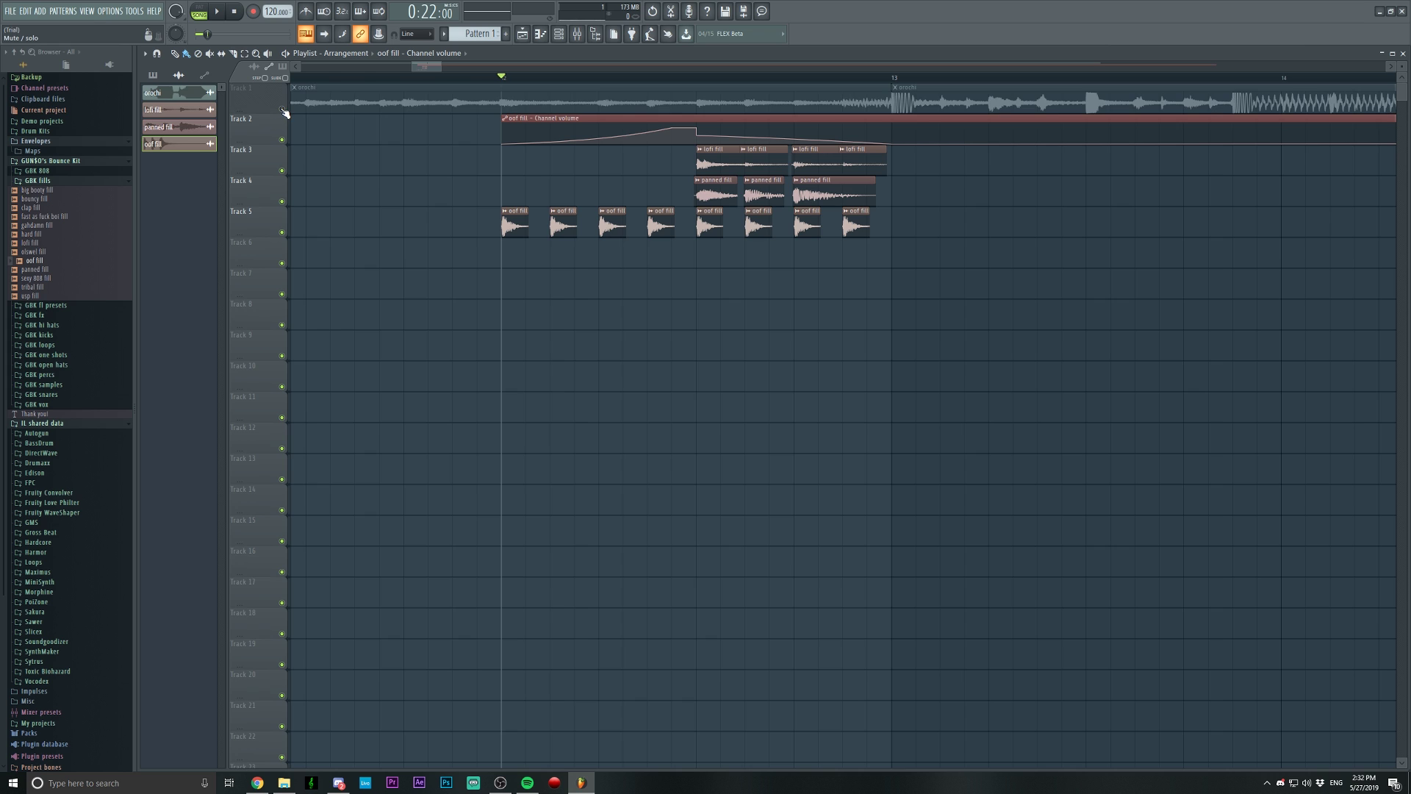
key(space)
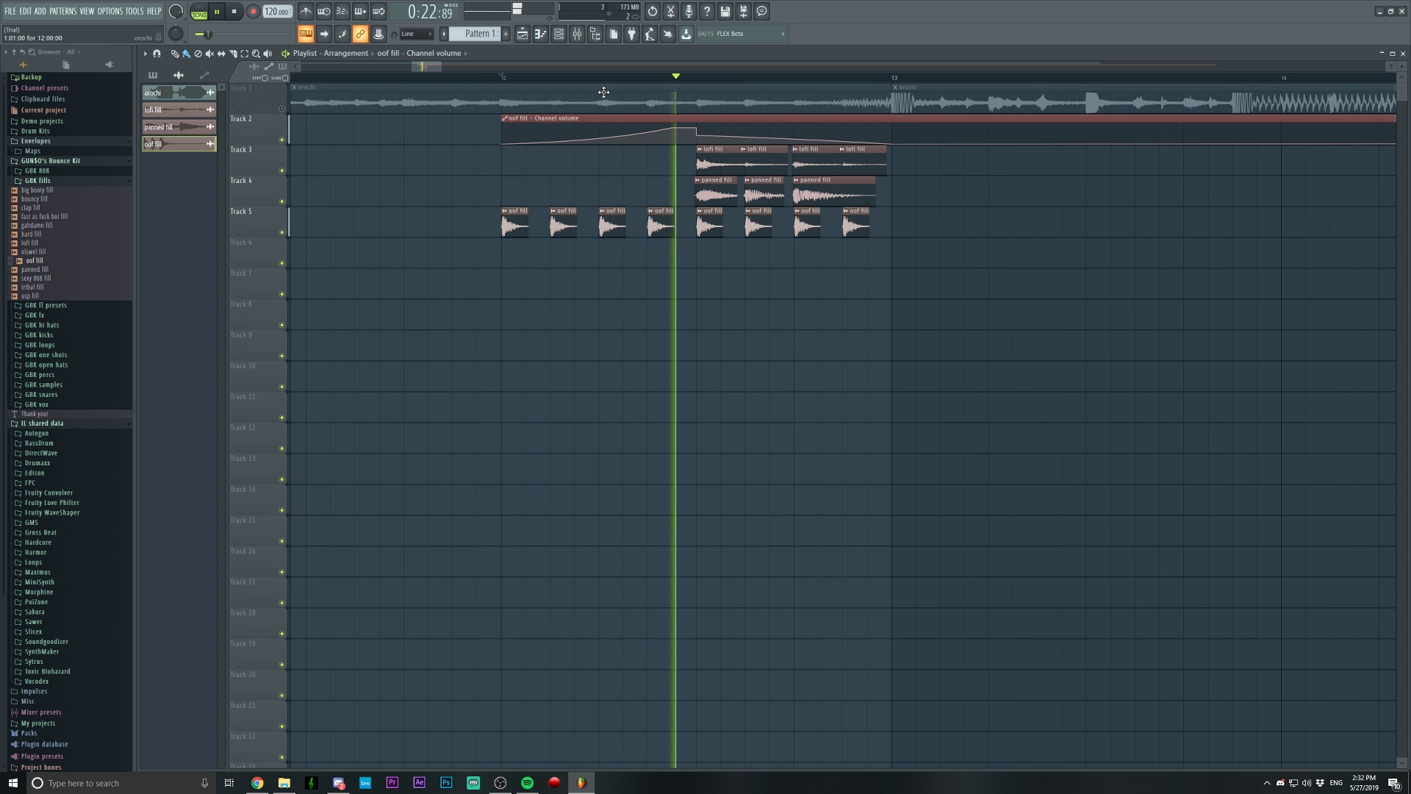
key(space)
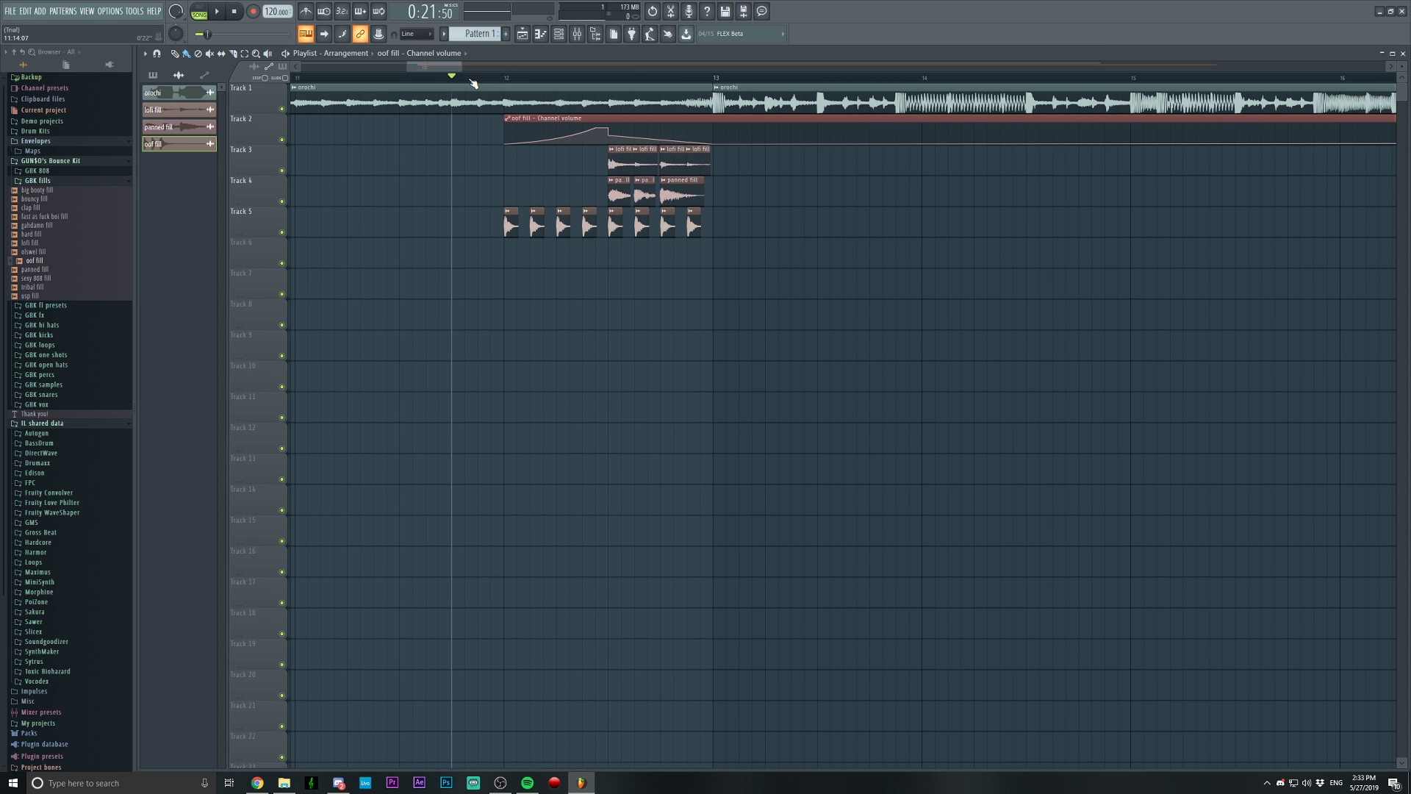
key(space)
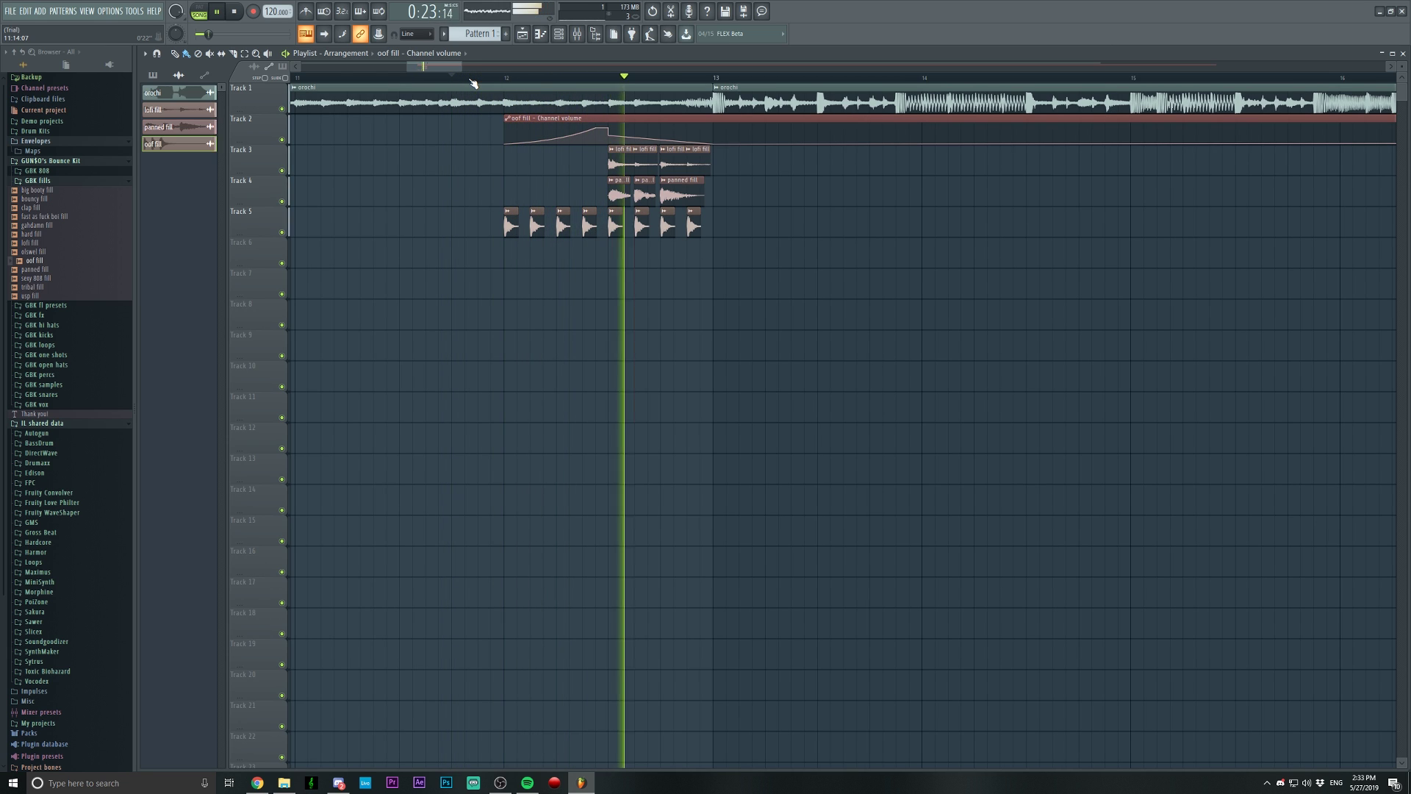
scroll(472, 83, down, 2)
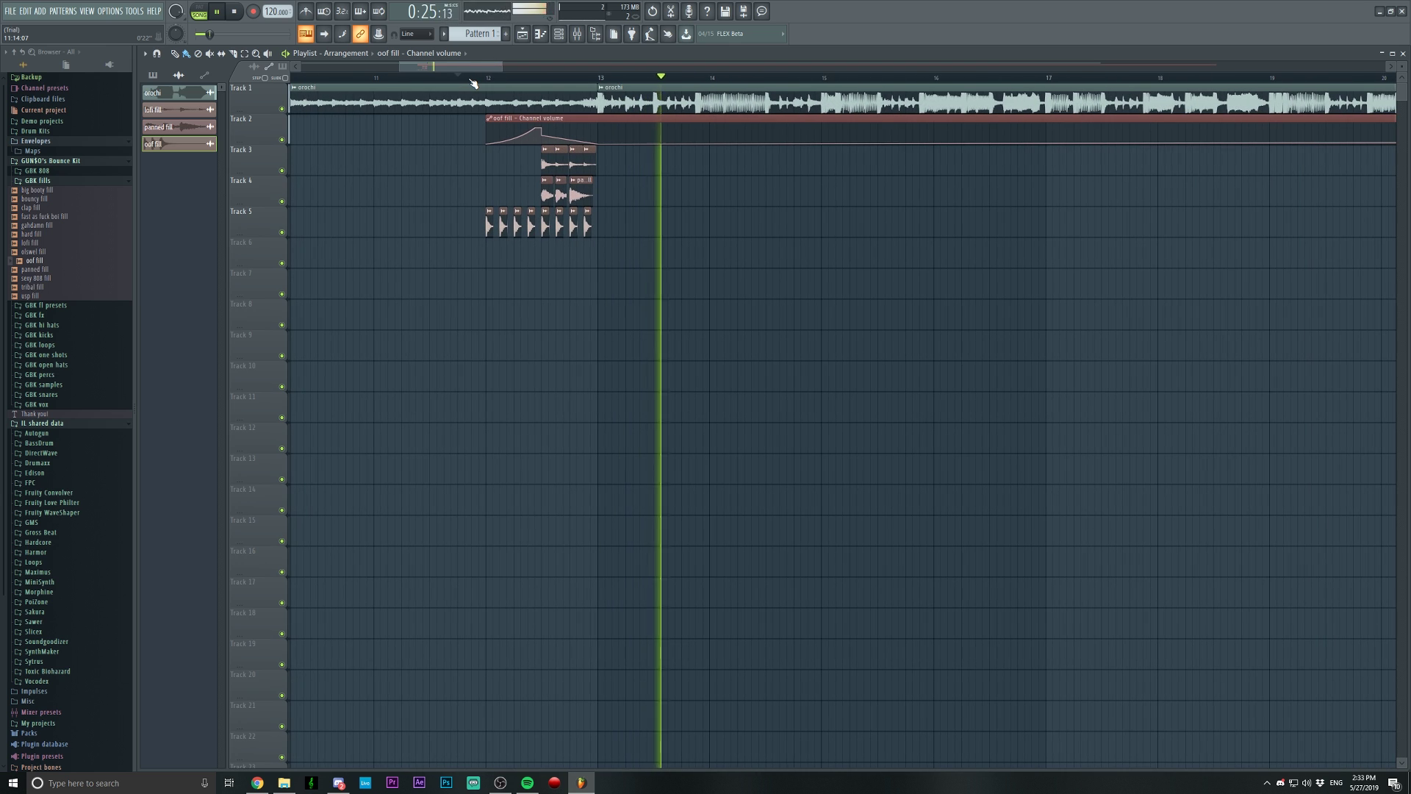
key(space)
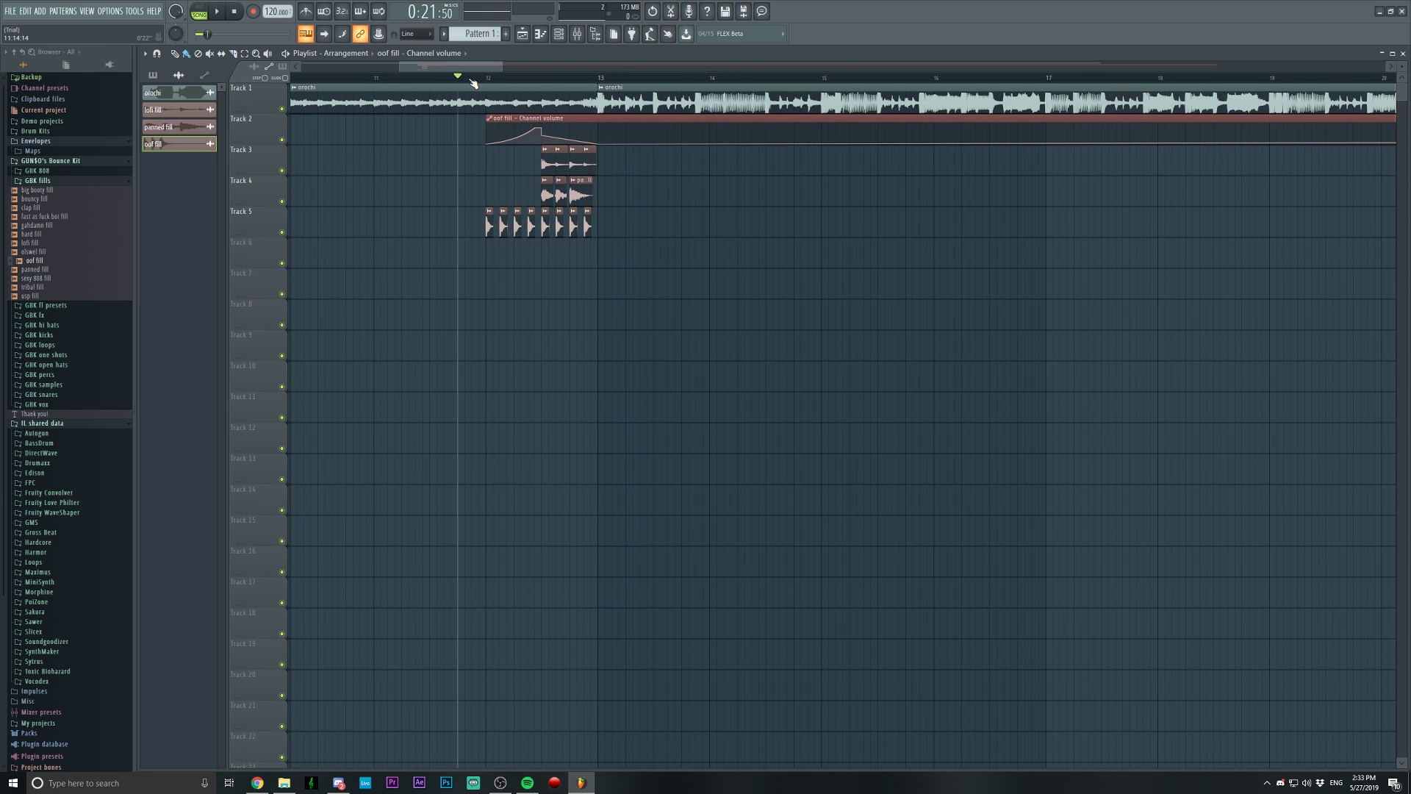
Expand the GBK vox folder, collapse GBK fills, and preview the perfect vox sample.
click(62, 405)
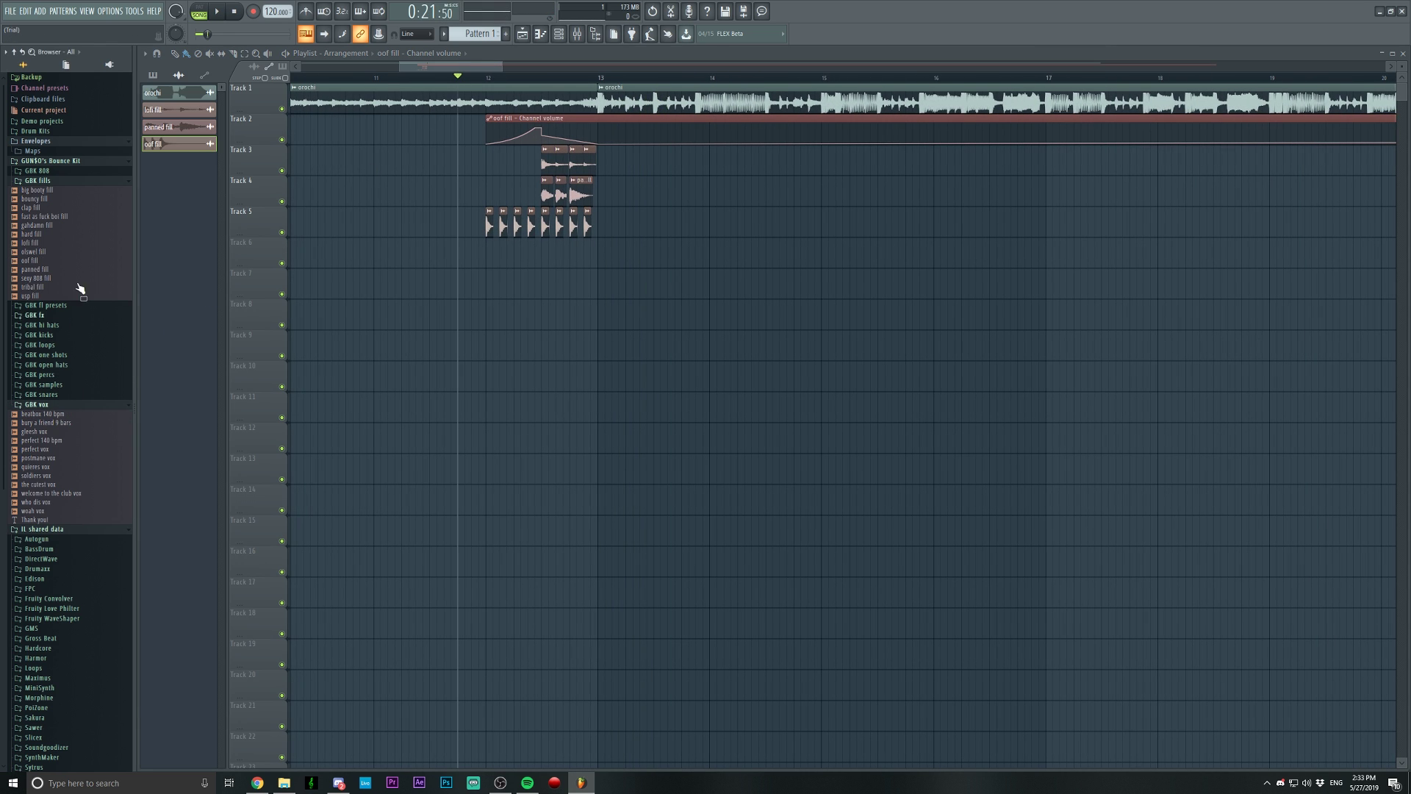
click(53, 181)
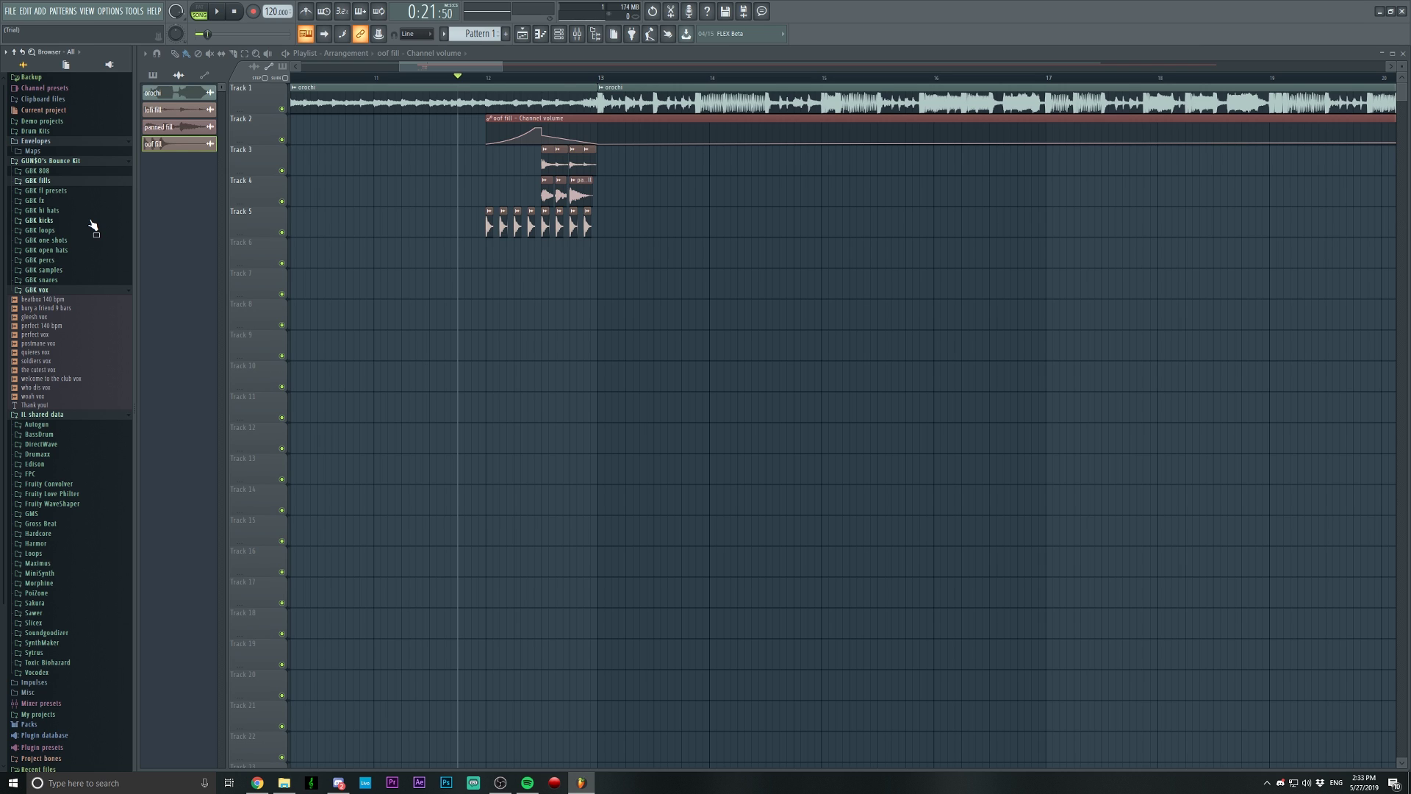
click(38, 338)
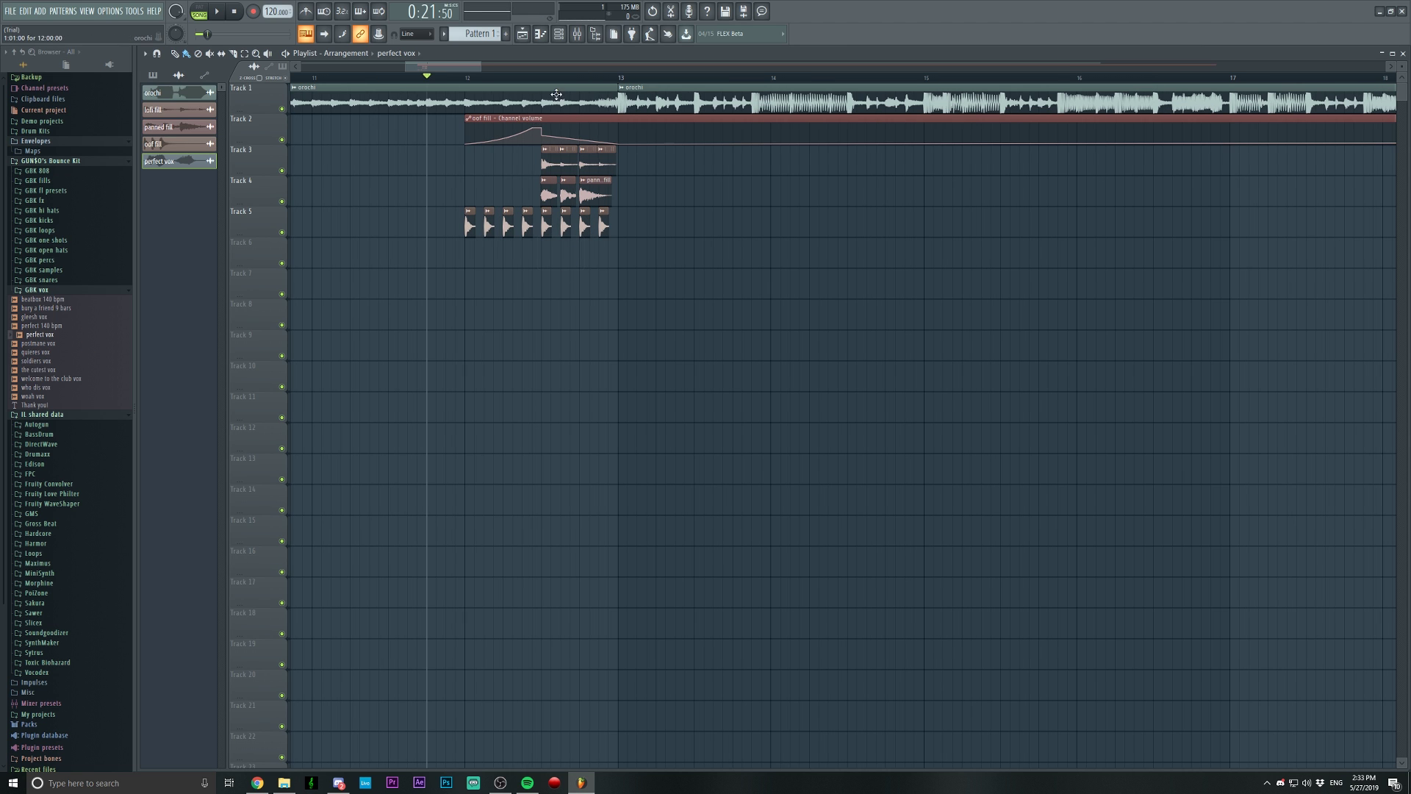
Place the perfect vox sample on Track 6 at the middle of bar 12 and play it with the fills.
scroll(530, 75, up, 2)
scroll(532, 79, up, 2)
click(585, 253)
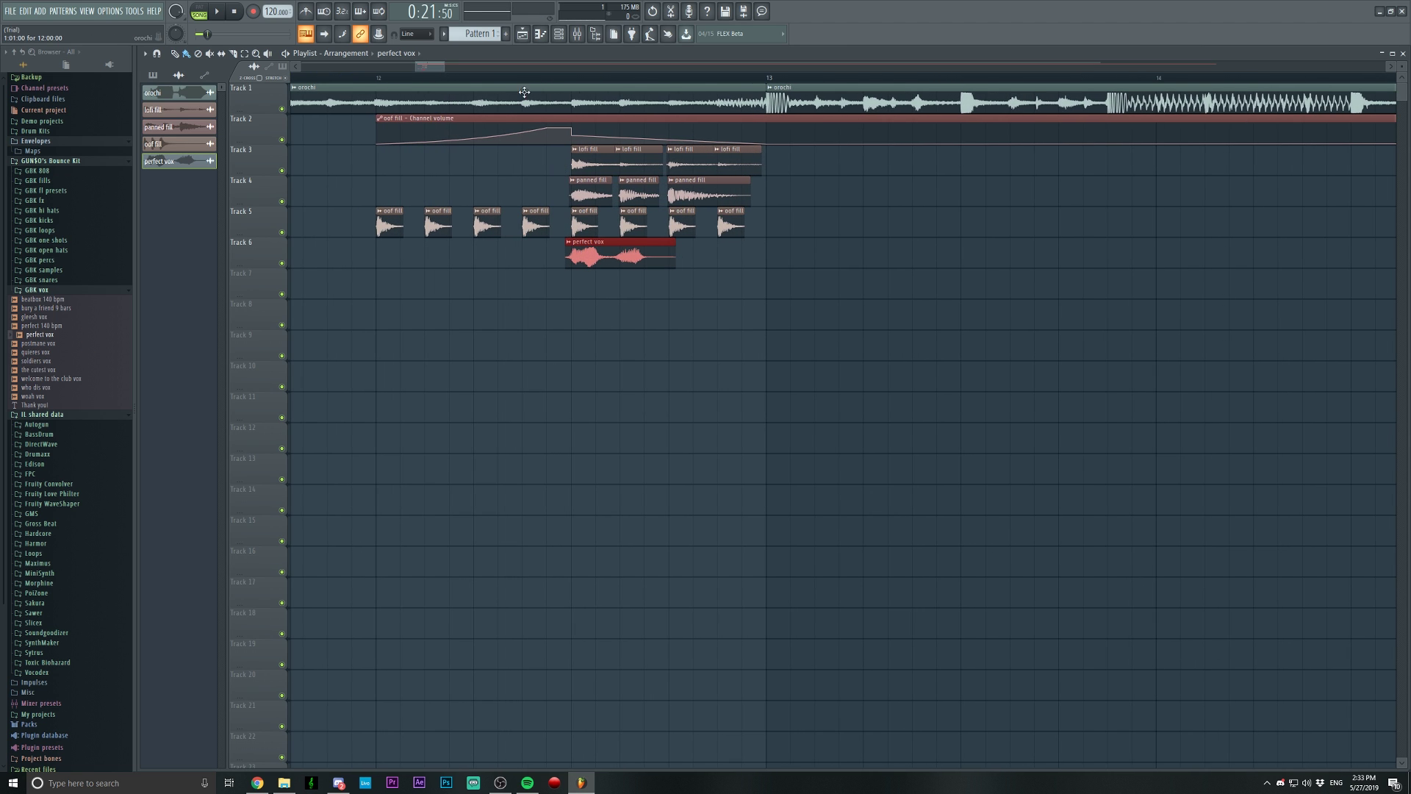
scroll(499, 79, down, 3)
key(space)
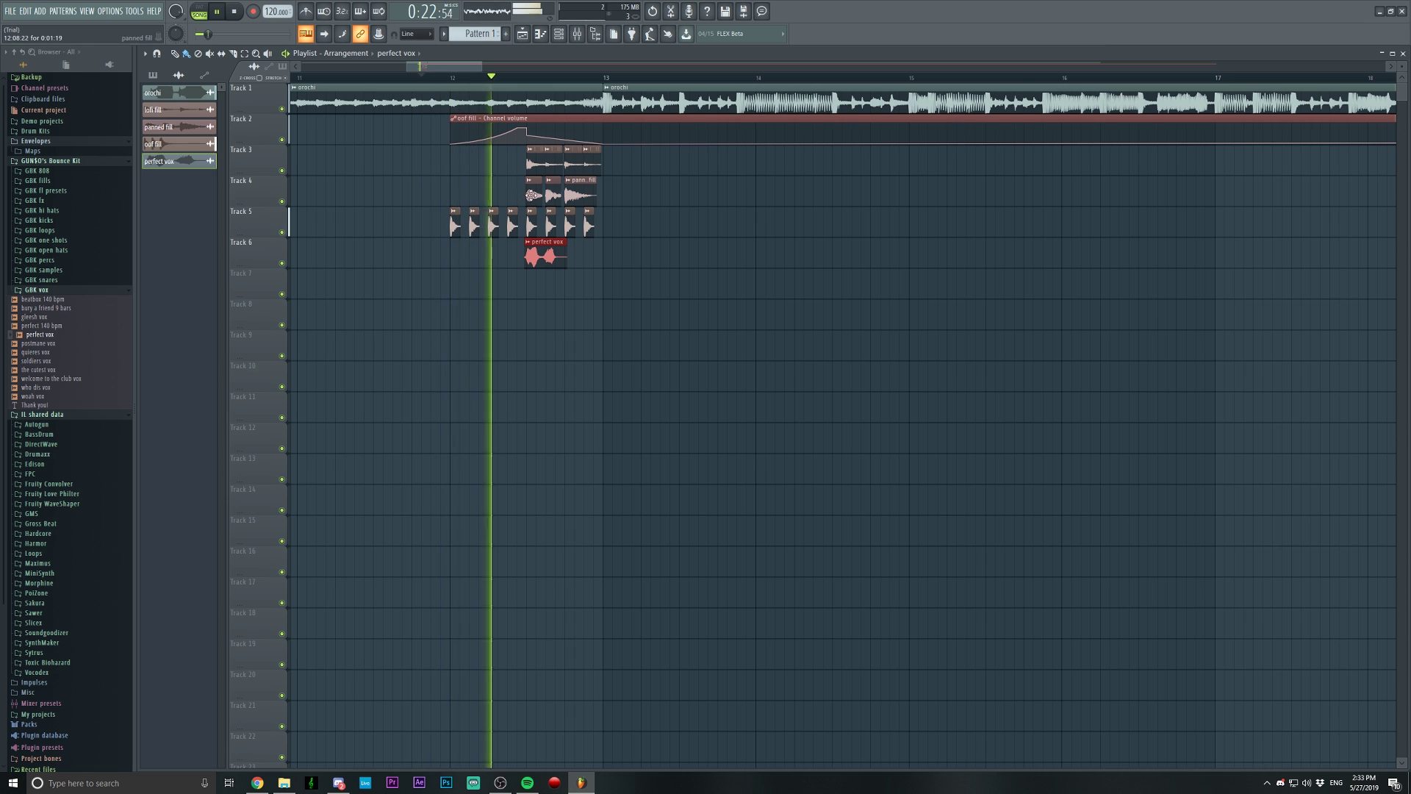
scroll(564, 86, up, 3)
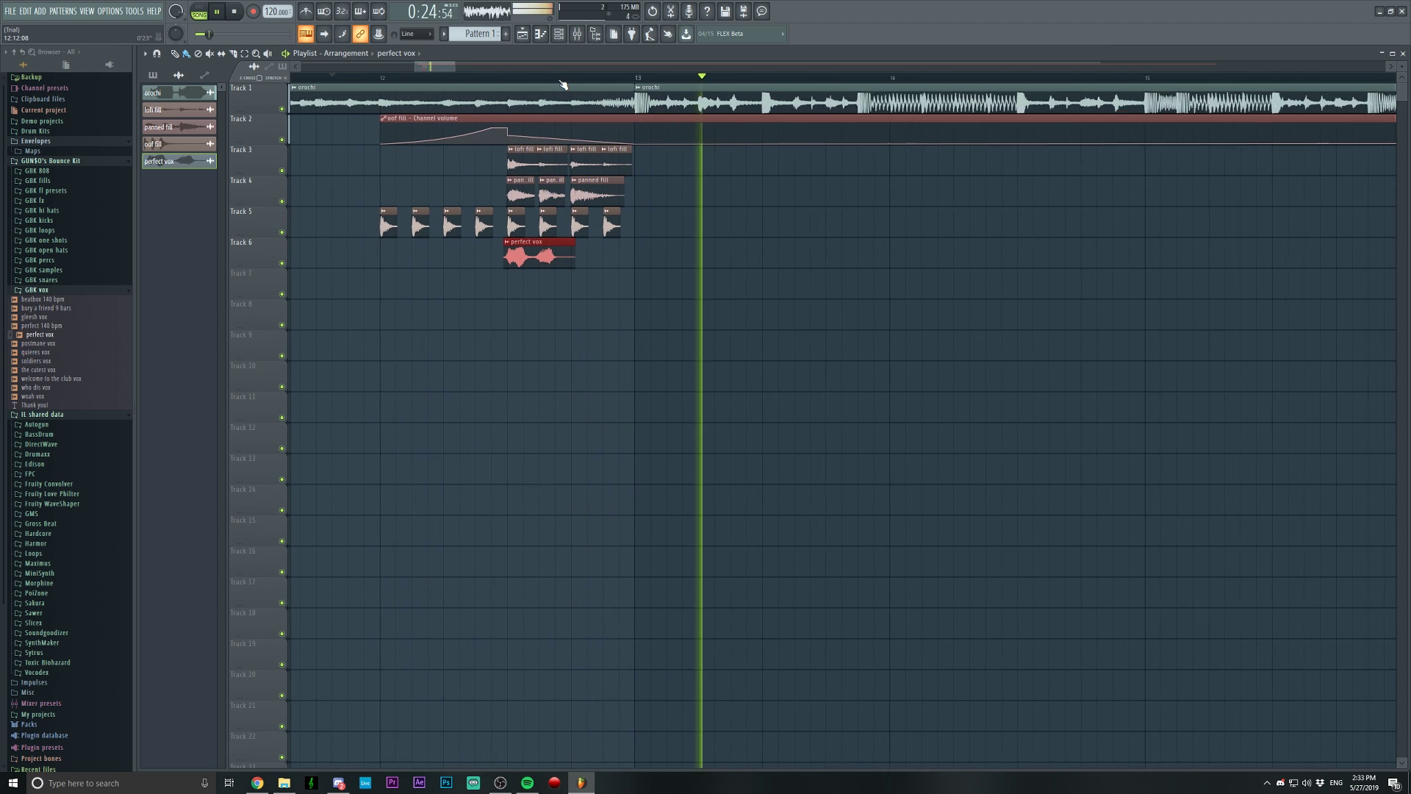
key(space)
Route the perfect vox channel to mixer track 15 and load Fruity parametric EQ 2 in its first effect slot.
double_click(524, 243)
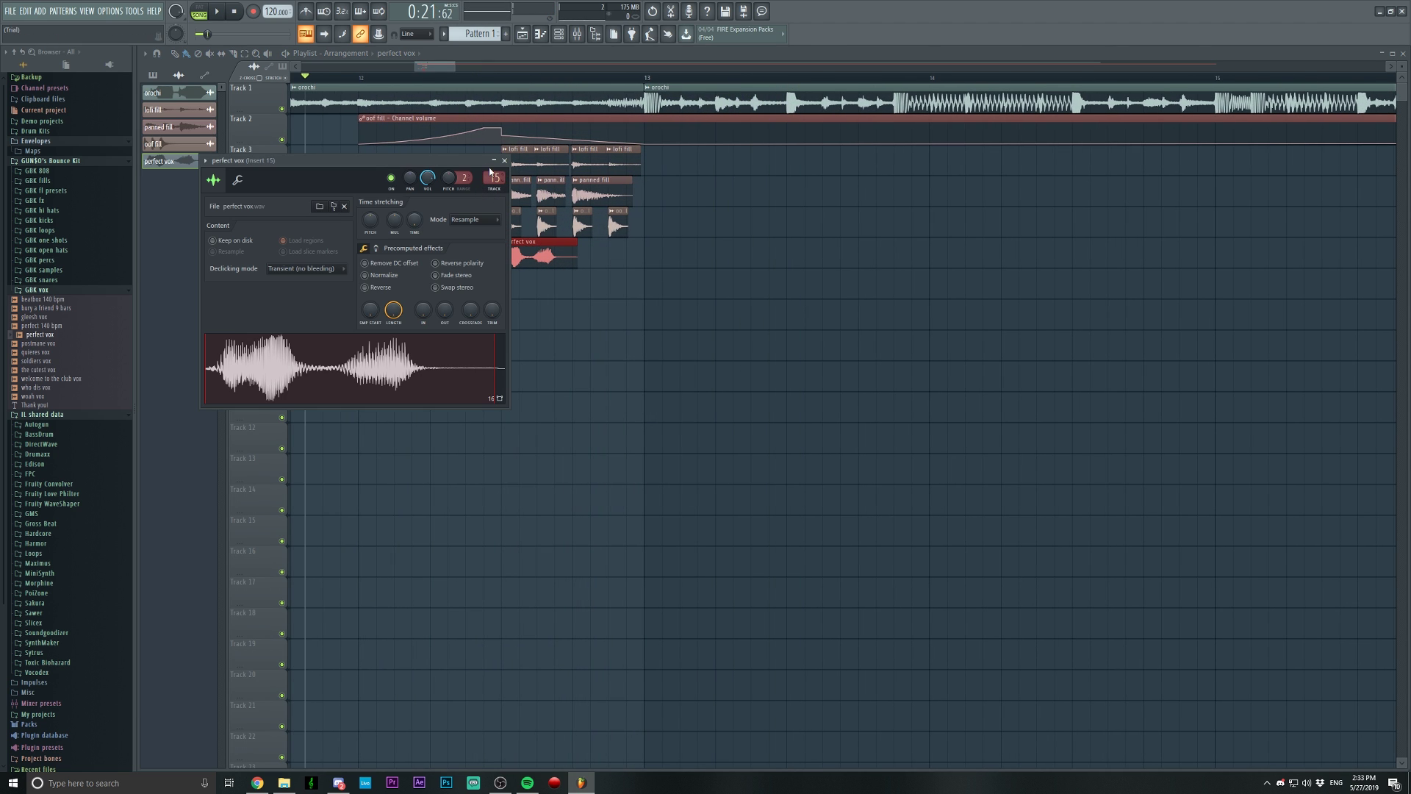
click(577, 34)
click(1323, 445)
click(1146, 588)
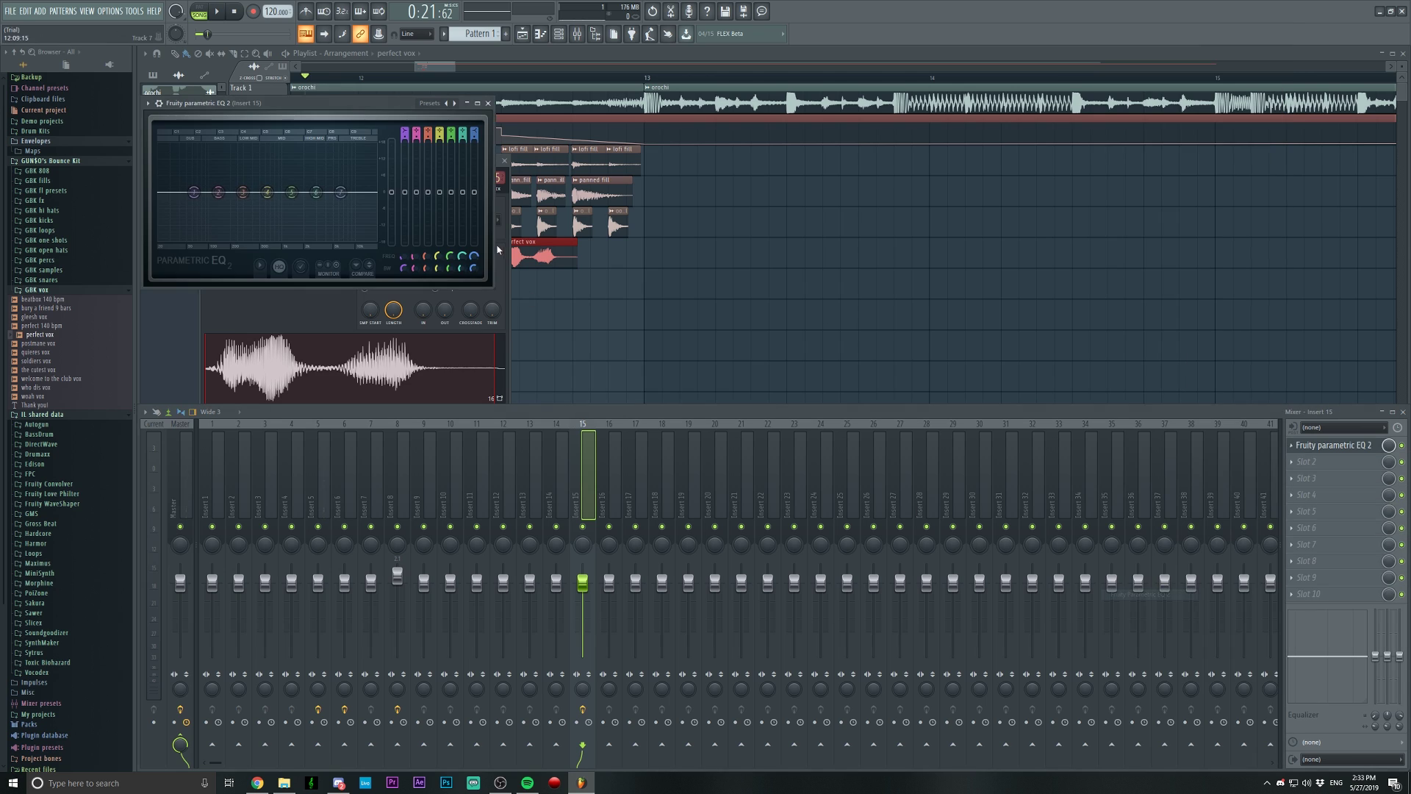
Apply a high-pass filter to the vocal with the EQ's first band and dip the mid and upper bands during playback.
click(403, 133)
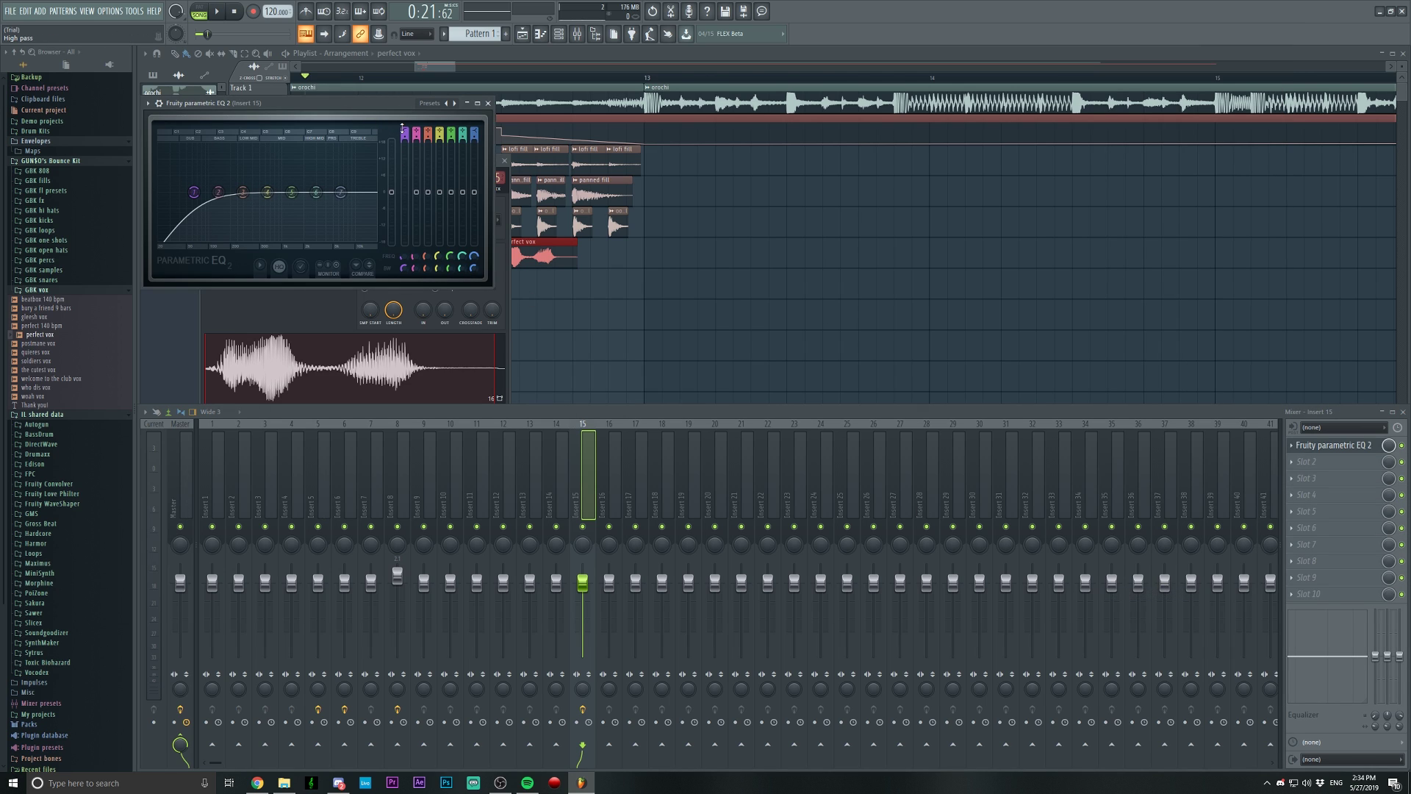
drag(194, 191, 319, 203)
key(space)
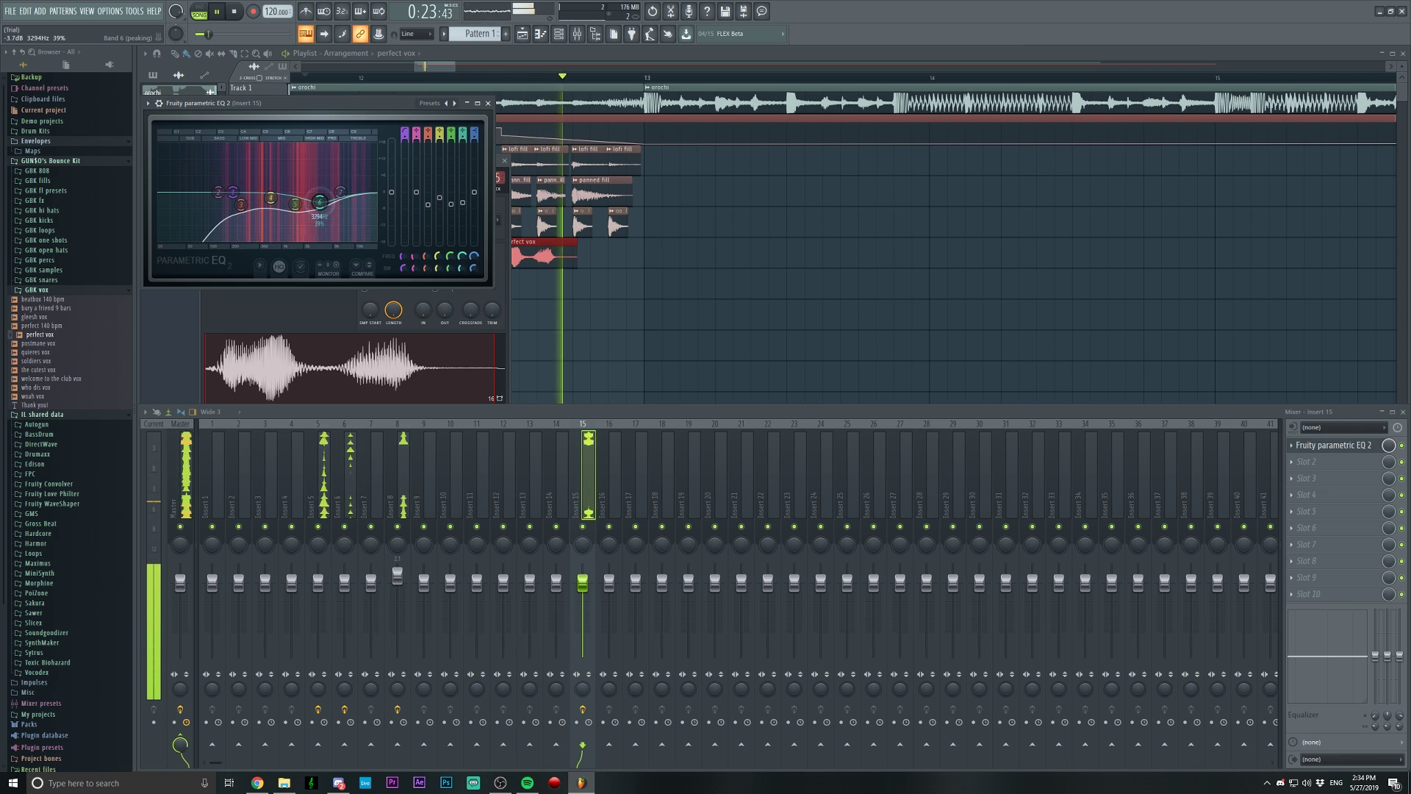
key(space)
click(487, 103)
click(504, 160)
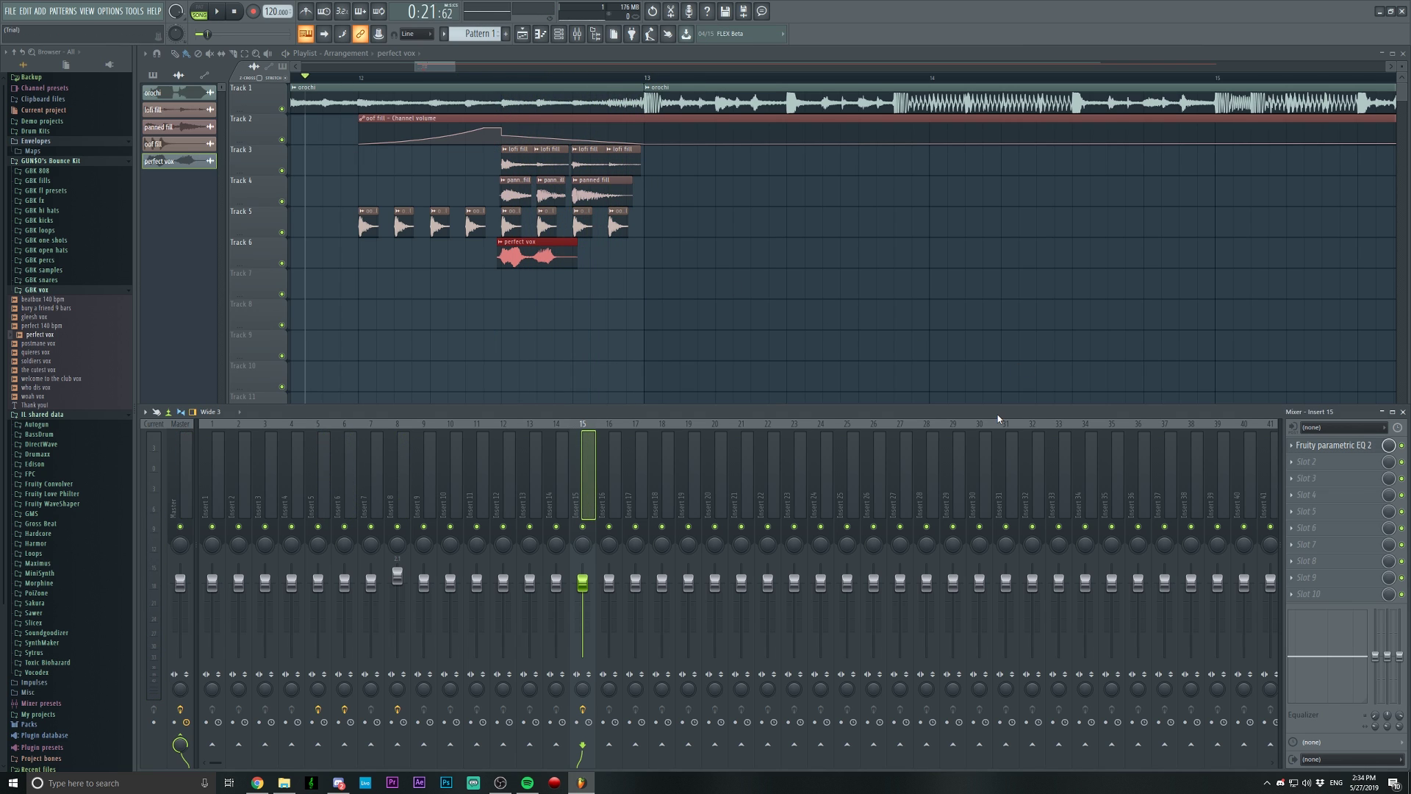
Add Fruity delay 2 in the second effect slot with feedback level 32% and input volume 49%, and audition it.
click(1307, 462)
click(1121, 131)
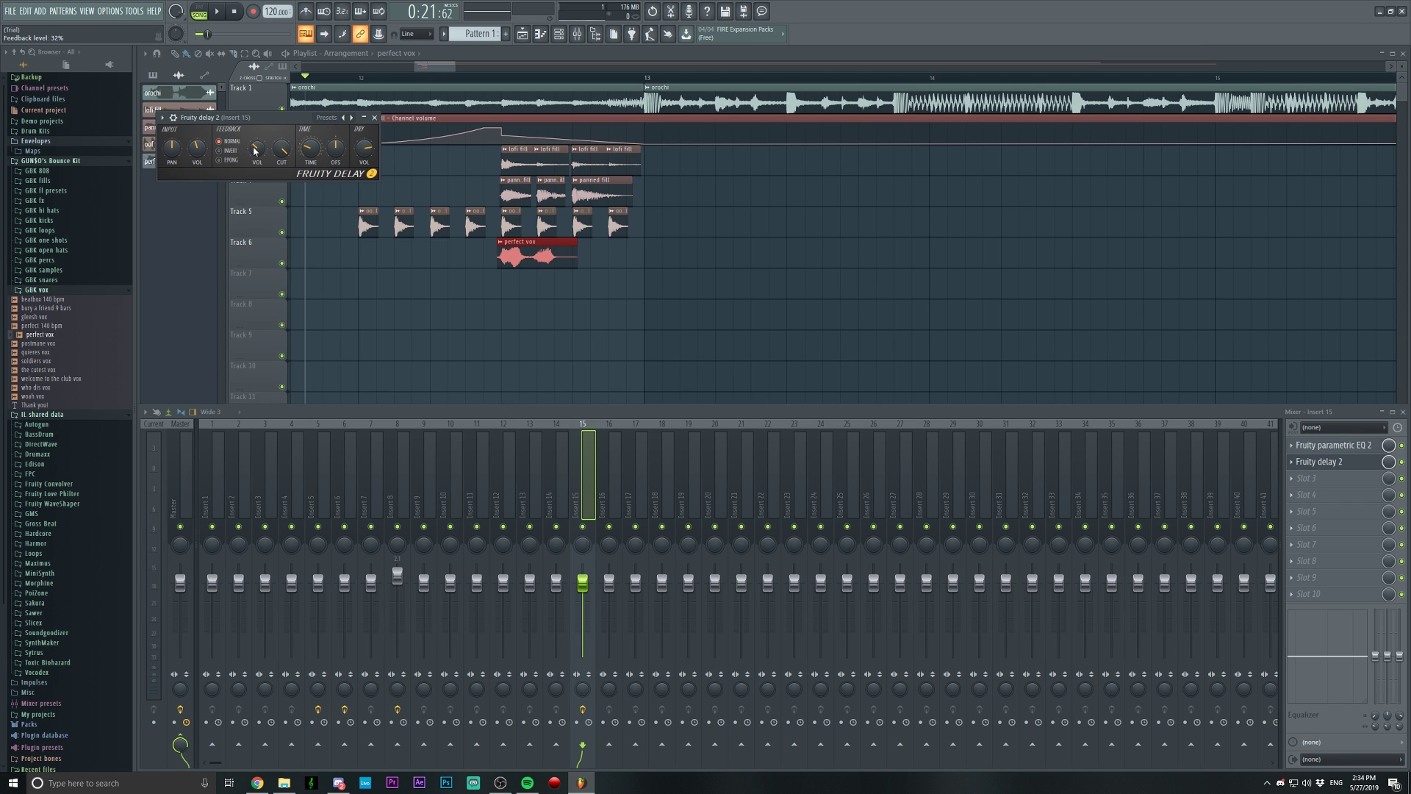
key(space)
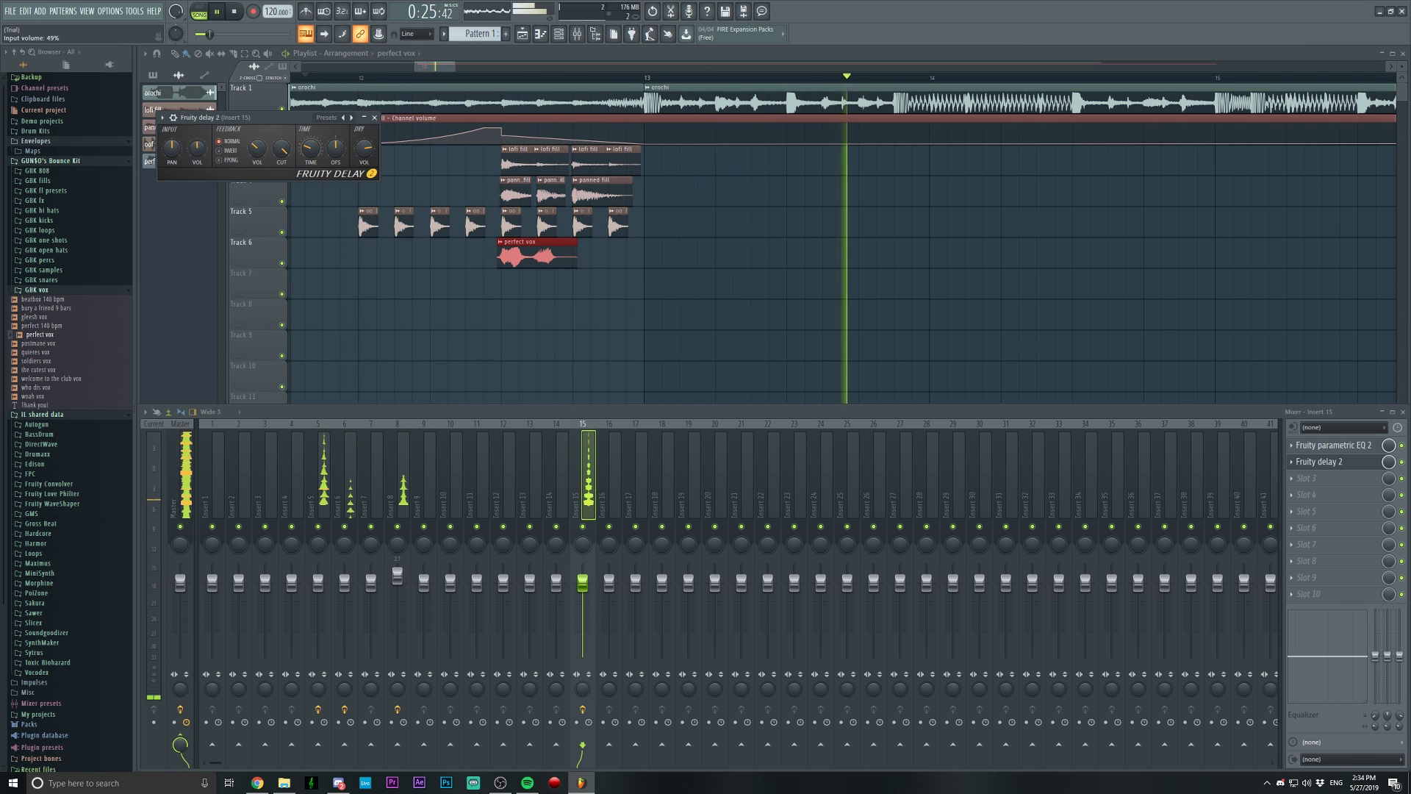
key(space)
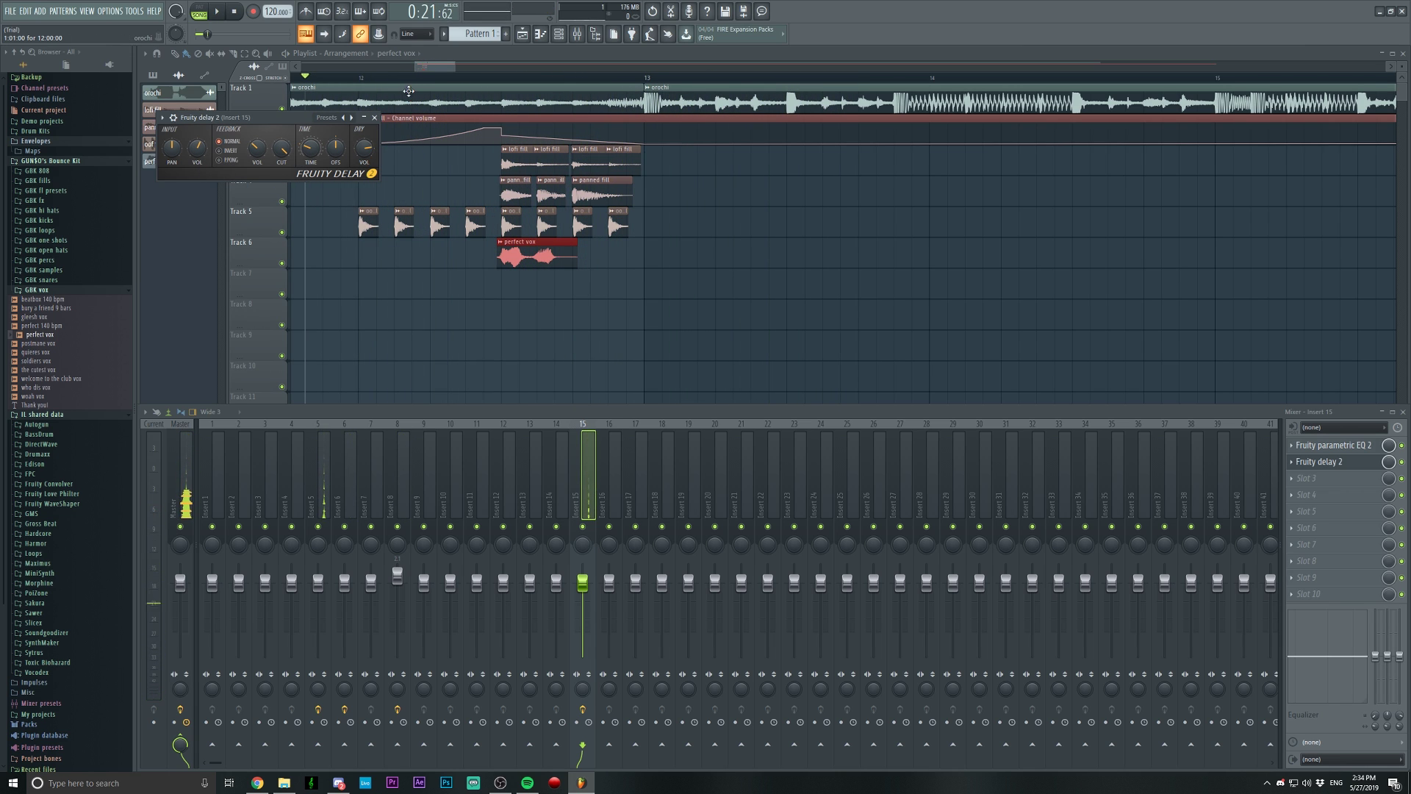
Play the fill again from just before bar 12 to check the delayed vocal.
scroll(407, 86, down, 2)
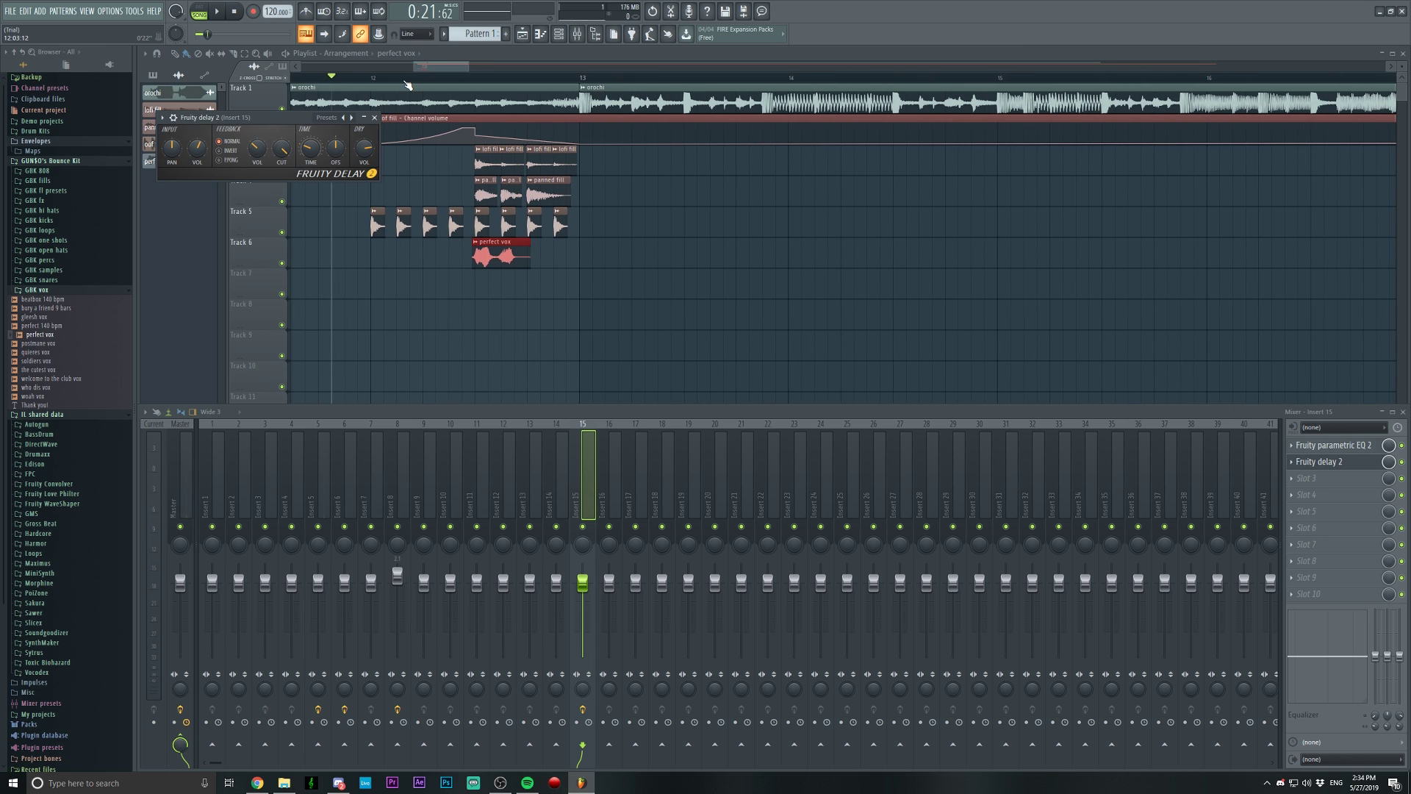
key(space)
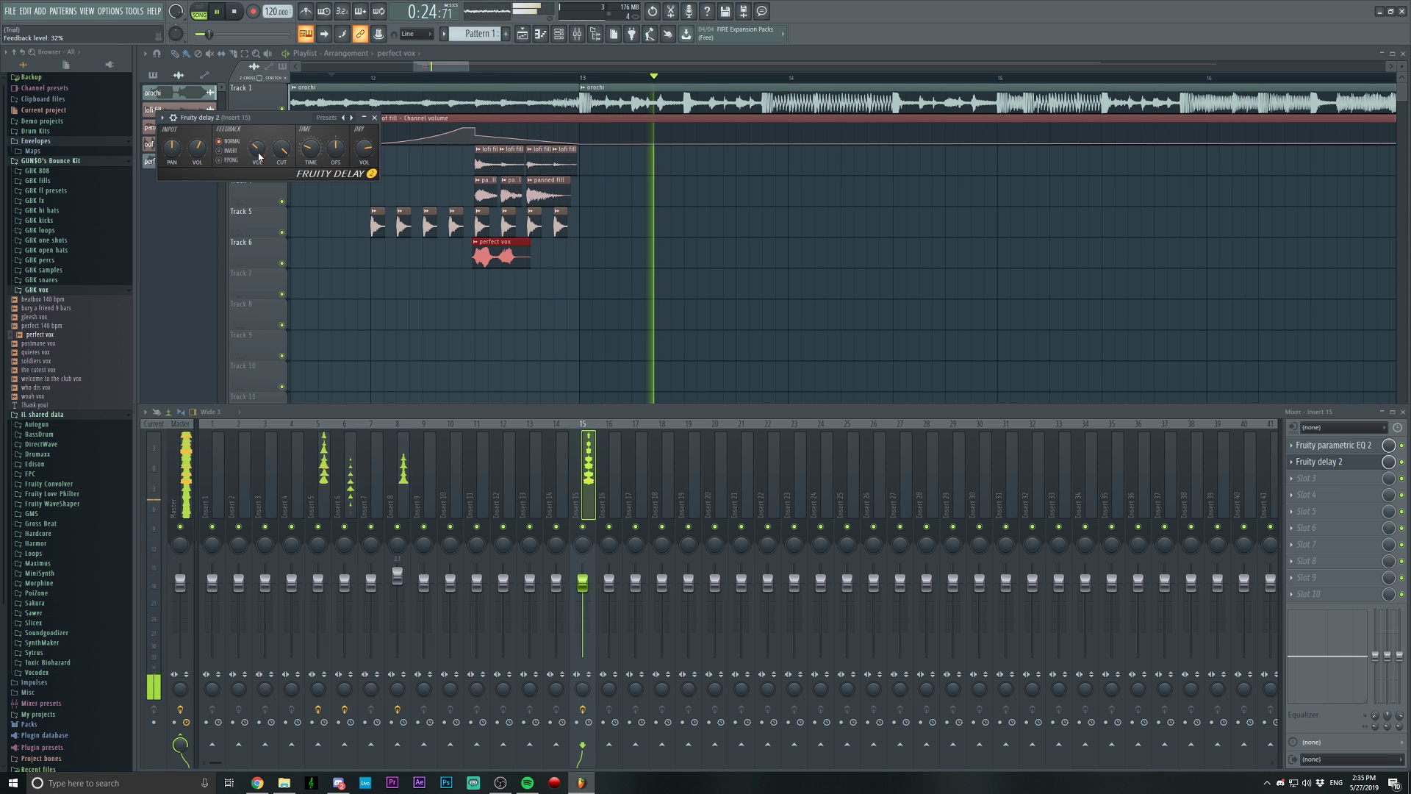
scroll(482, 82, down, 2)
key(space)
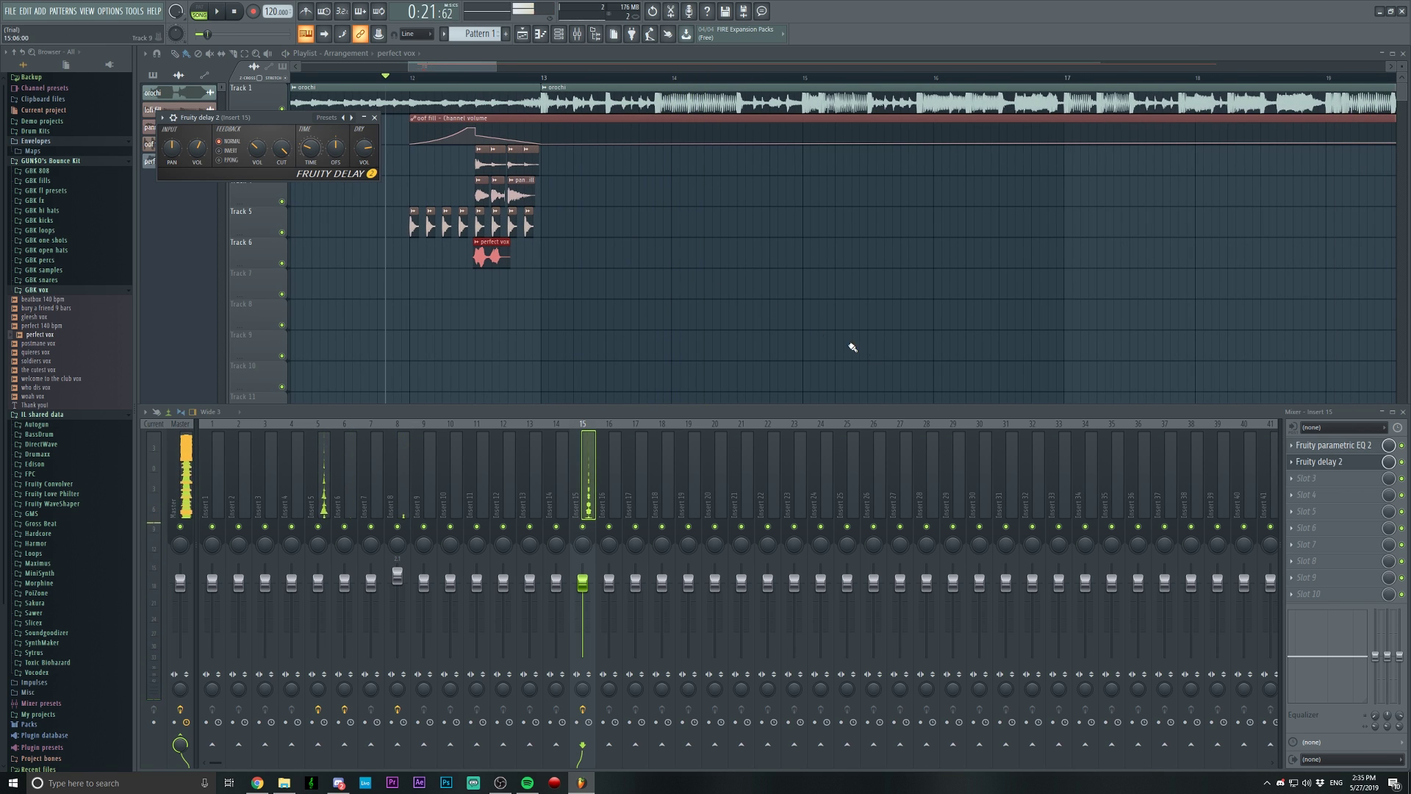
Add Fruity Reeverb 2 in the third effect slot with room size 79, lower its wet level, and audition the vocal.
click(1300, 479)
click(1150, 163)
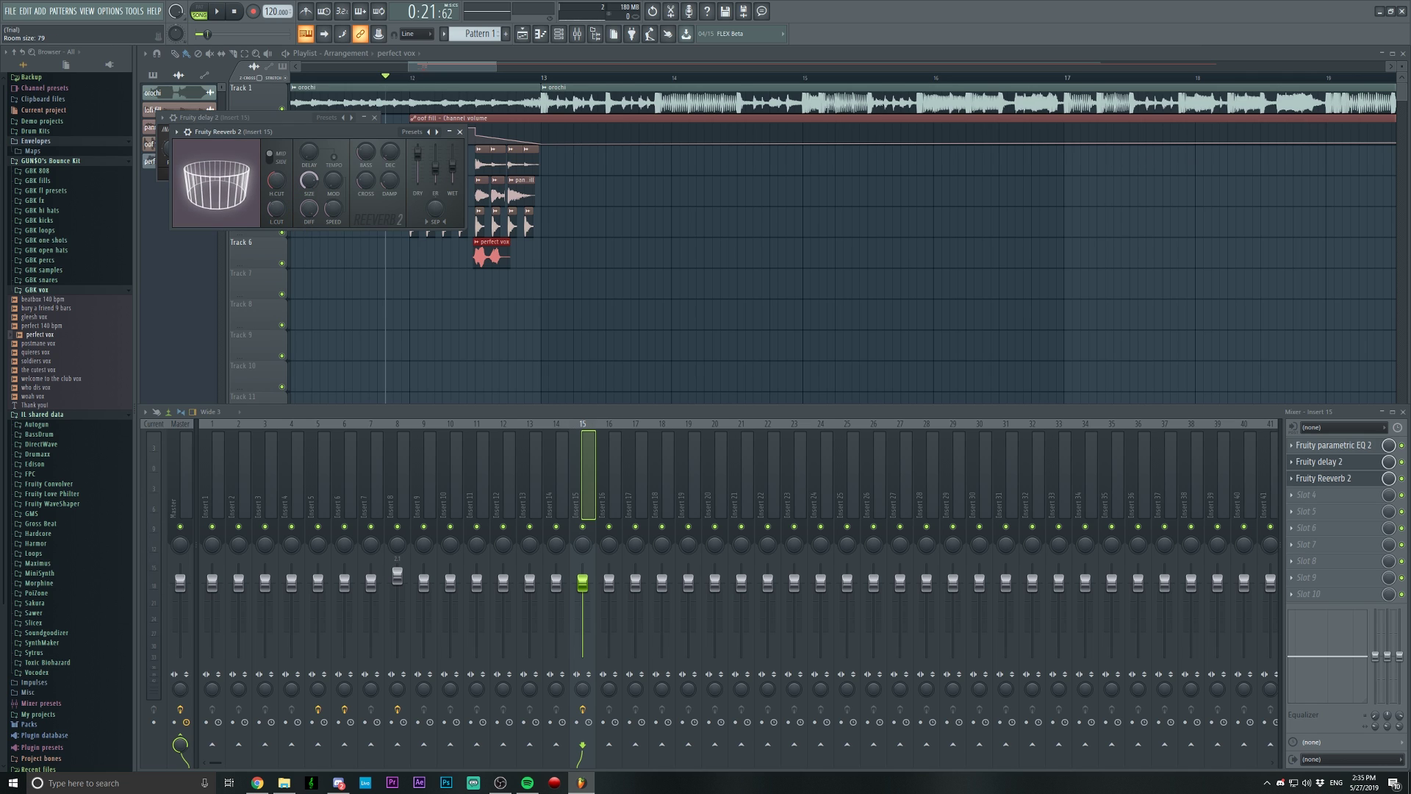
drag(346, 134, 341, 141)
drag(447, 174, 448, 181)
drag(352, 141, 350, 178)
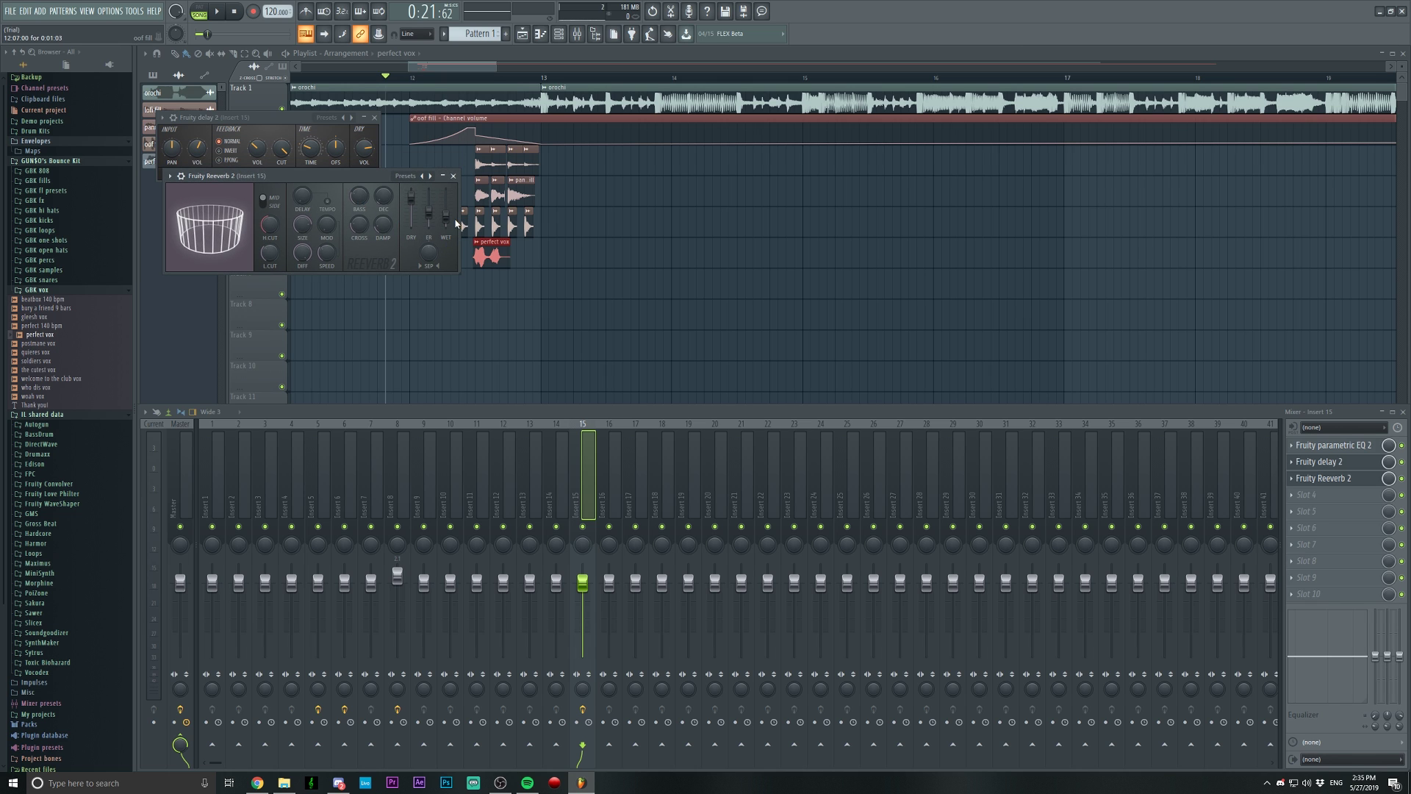
drag(446, 217, 446, 219)
key(space)
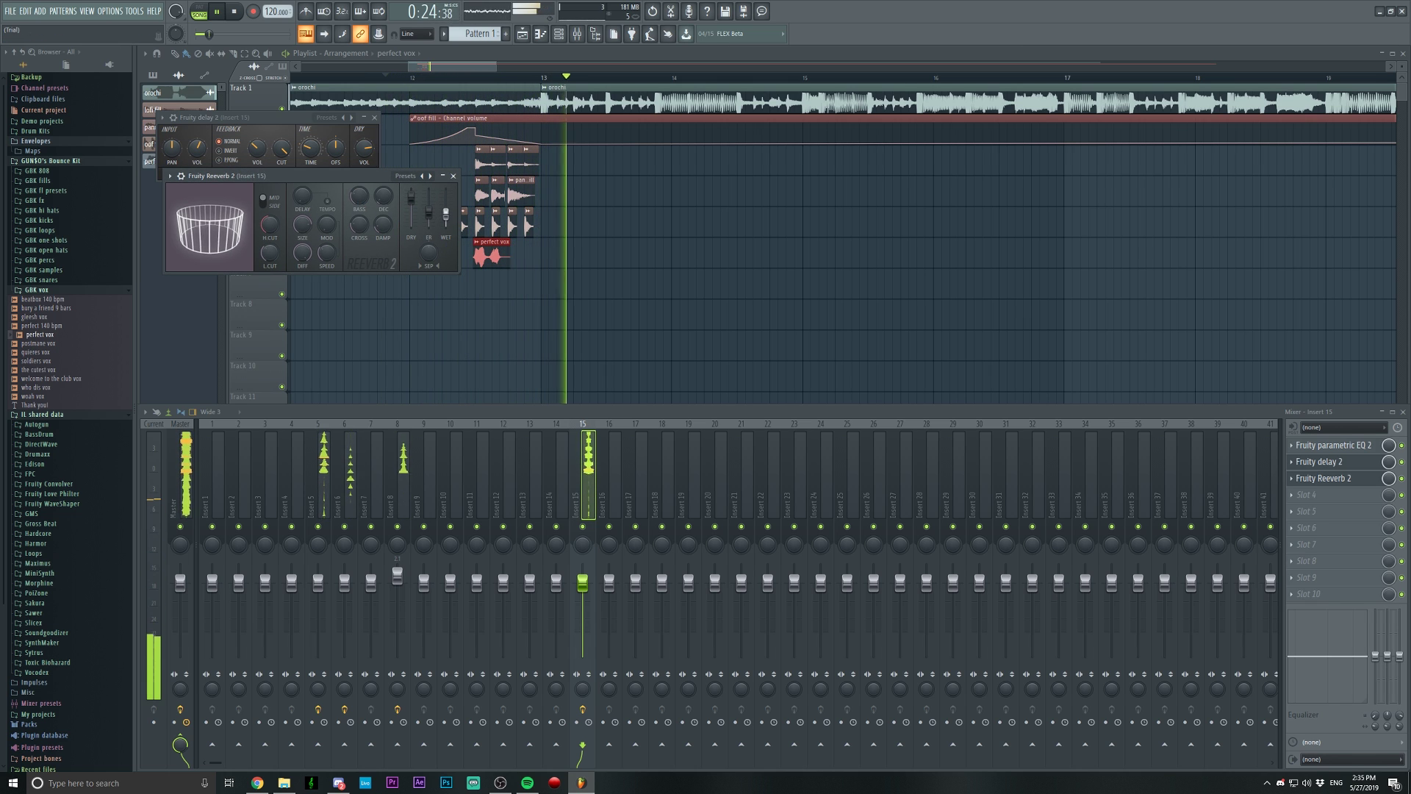
click(454, 177)
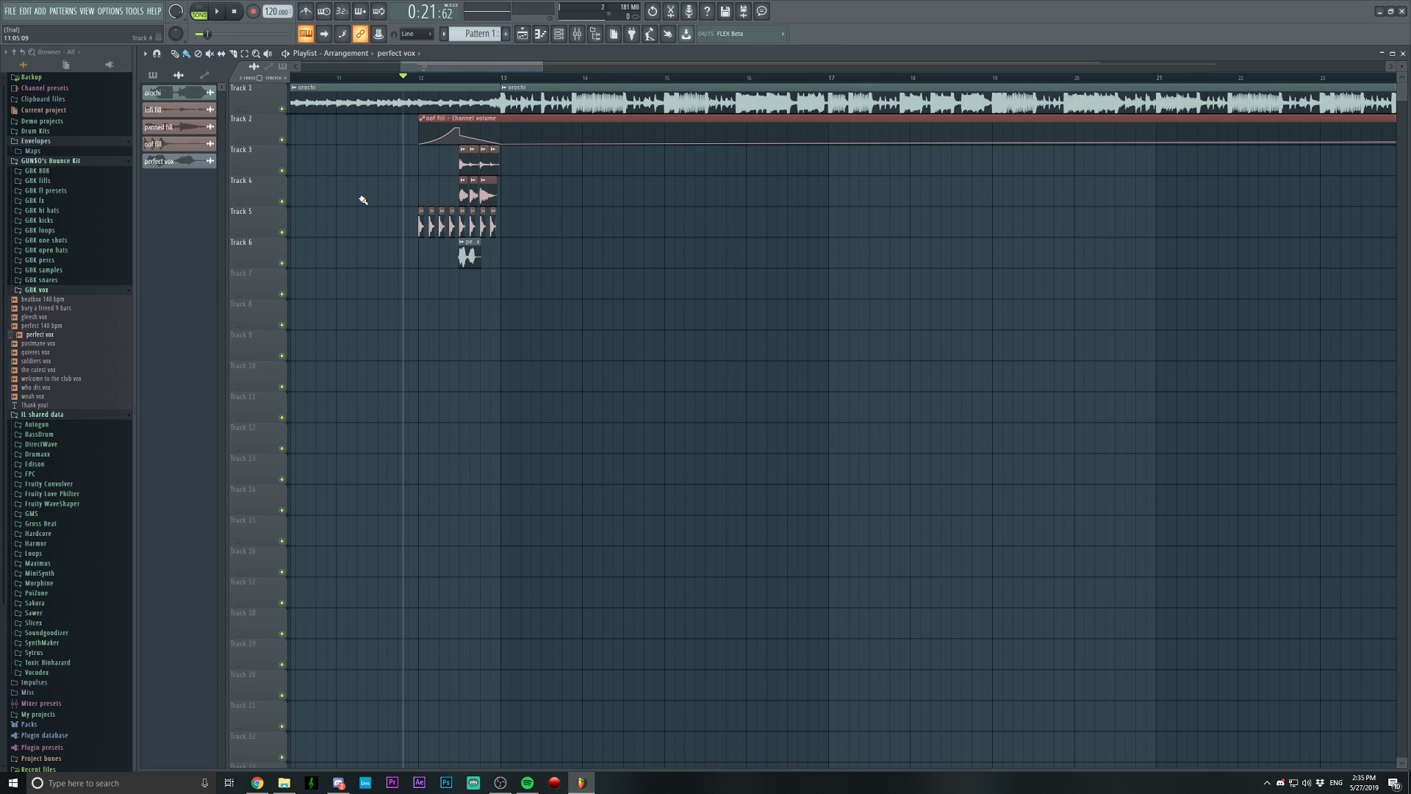